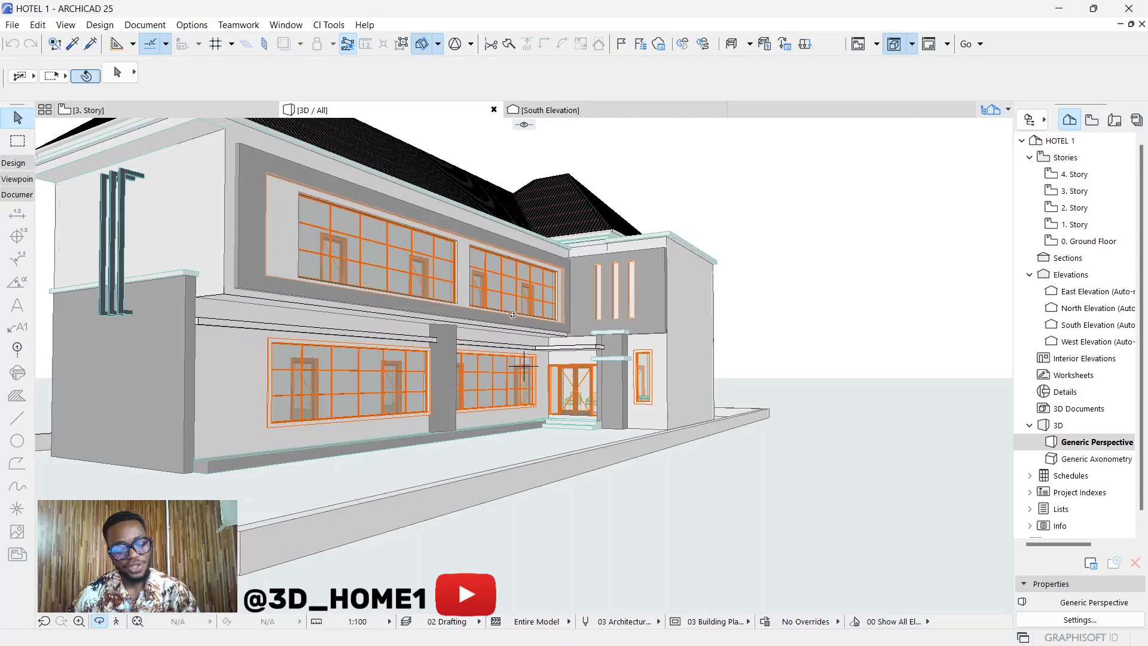
# Examine the column-supported ground-floor front of the second building and its entrance area in the 3D perspective.
pyautogui.moveTo(504, 331); pyautogui.dragTo(559, 313)
pyautogui.scroll(5, 559, 313)
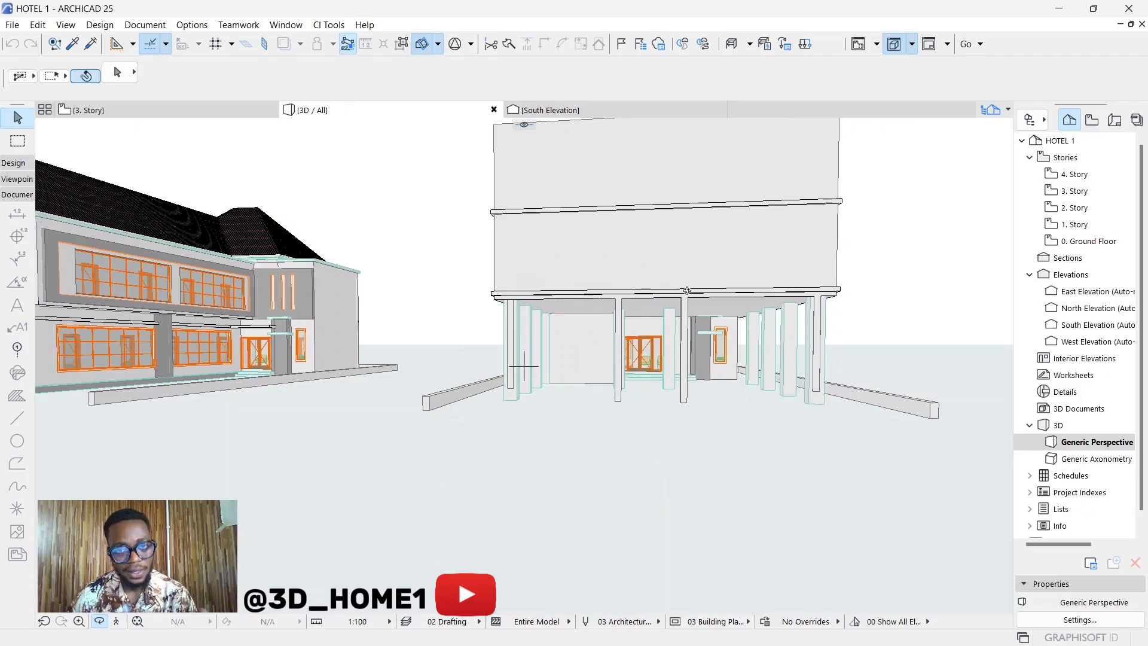
pyautogui.scroll(1, 683, 302)
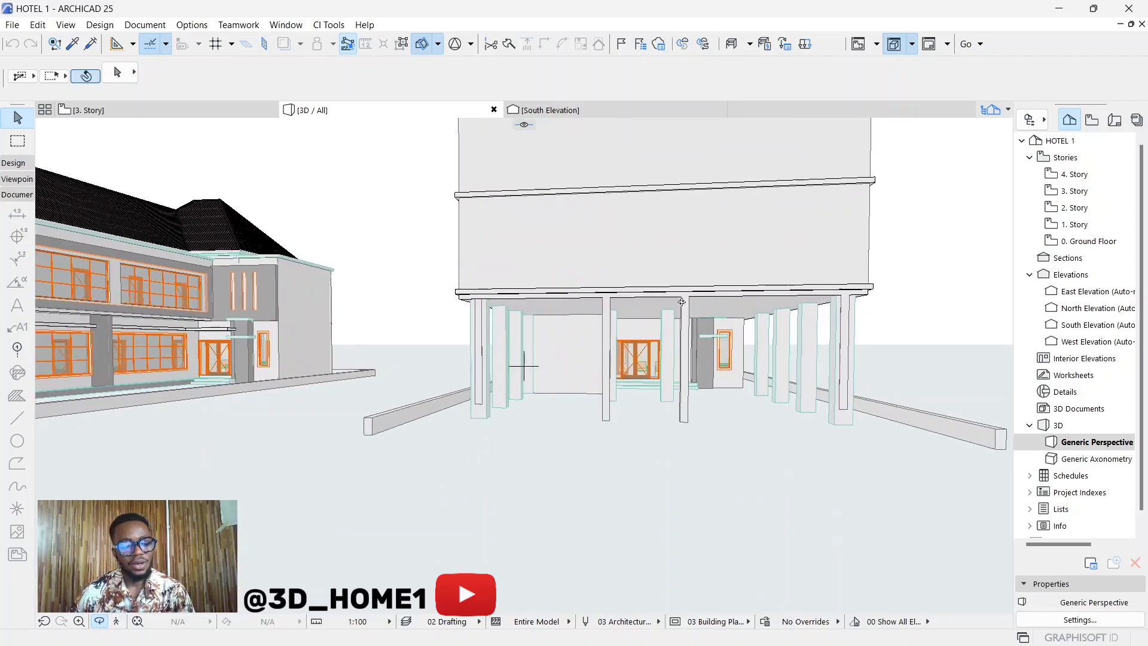
pyautogui.scroll(1, 688, 317)
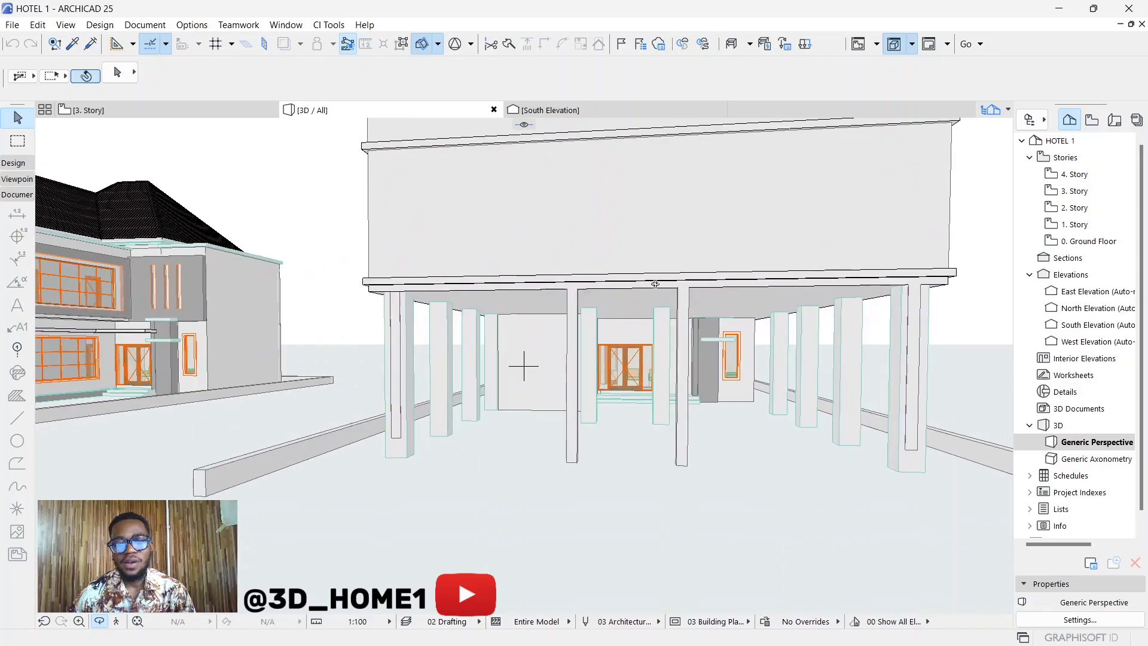
pyautogui.scroll(1, 646, 288)
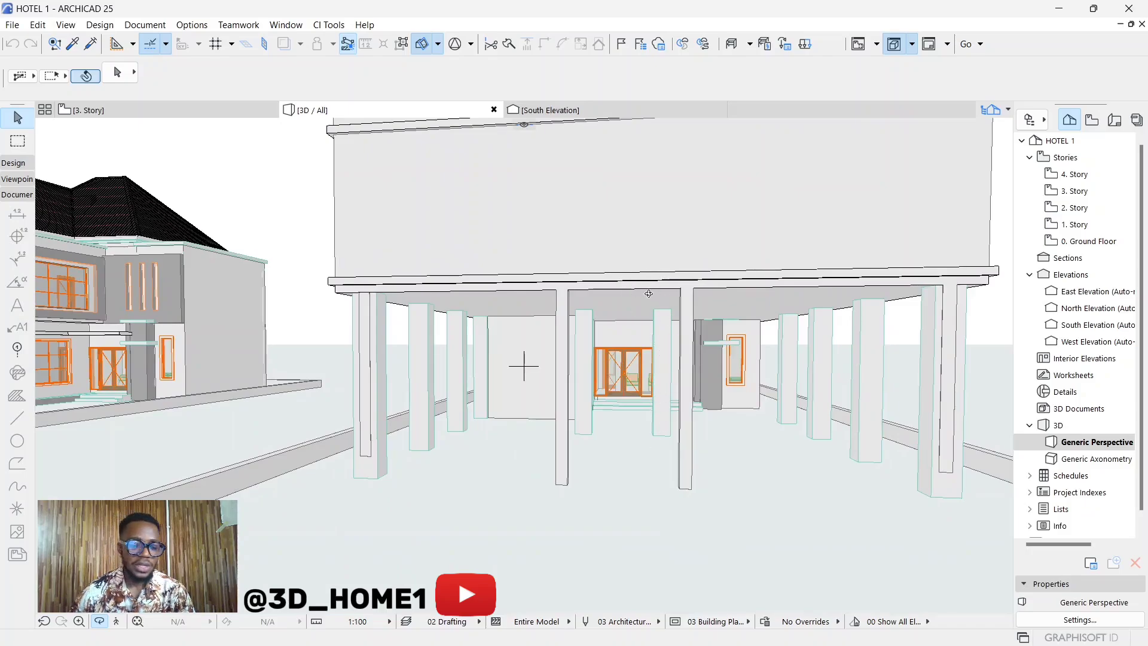
pyautogui.scroll(2, 634, 299)
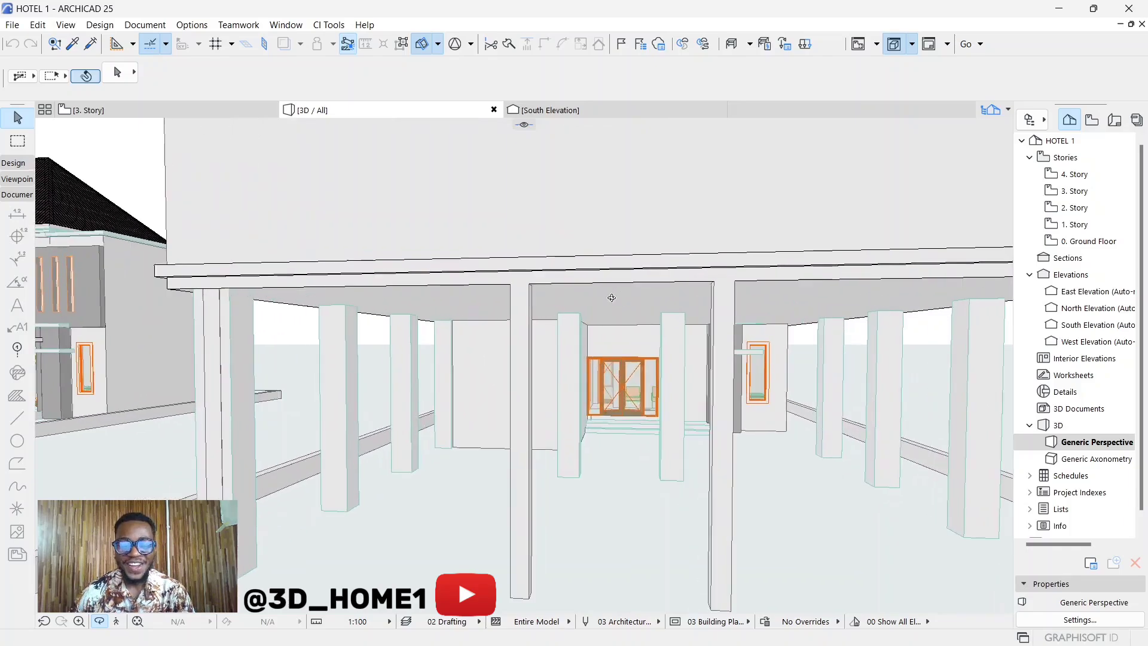
pyautogui.scroll(-1, 586, 284)
pyautogui.scroll(-2, 741, 307)
pyautogui.scroll(-3, 550, 326)
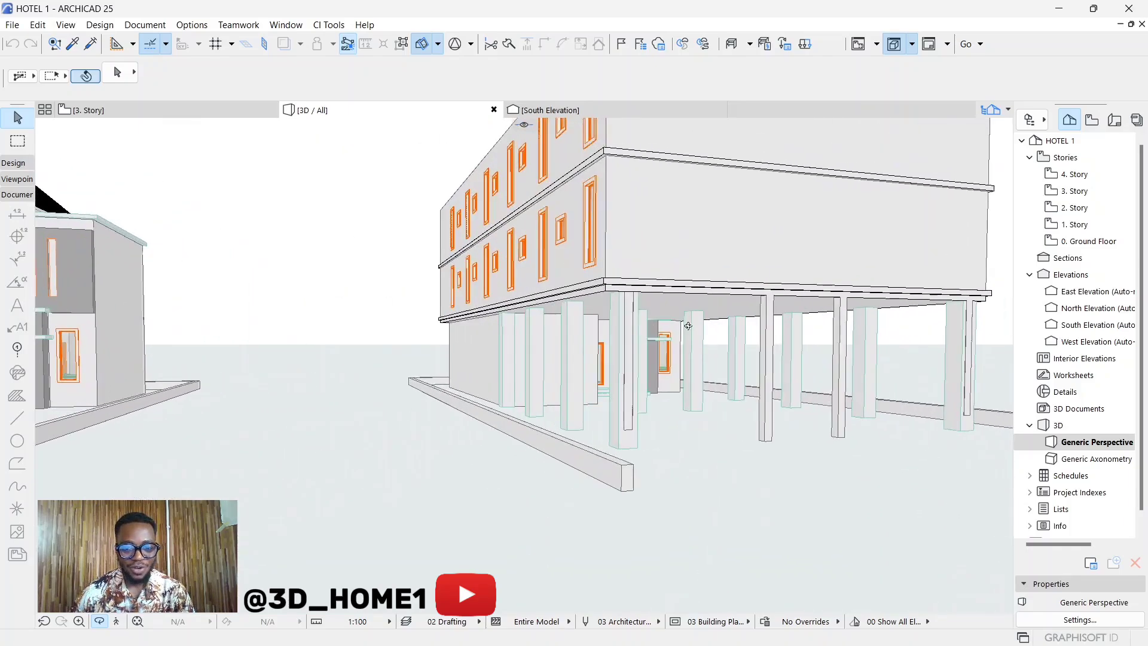
pyautogui.scroll(5, 448, 306)
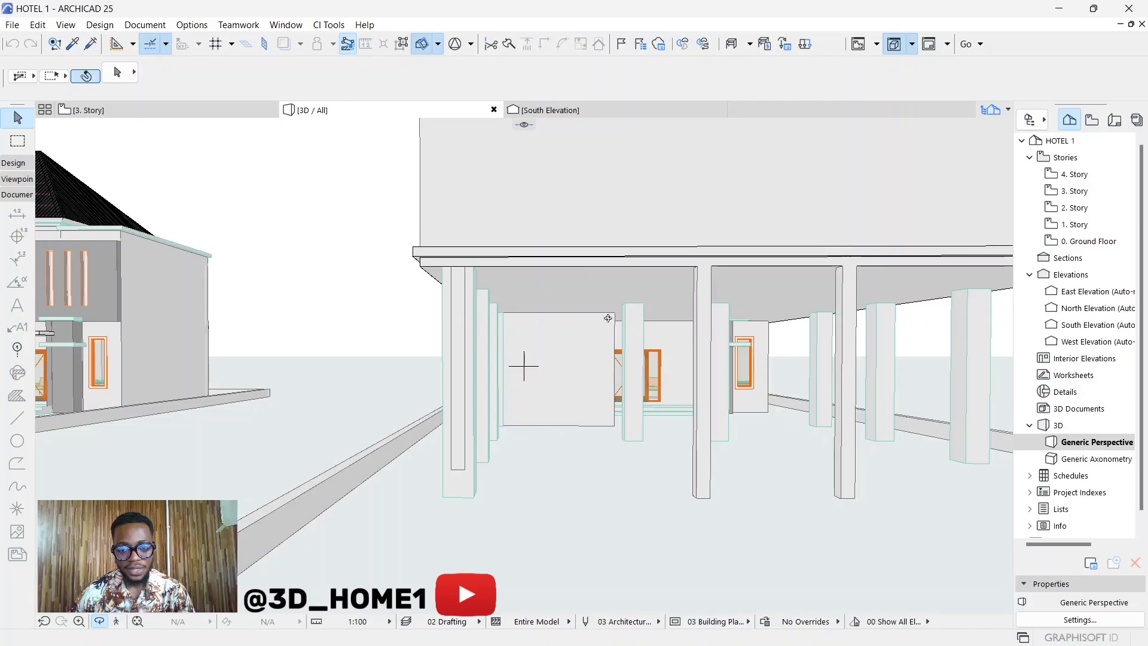
pyautogui.scroll(-3, 609, 319)
pyautogui.scroll(2, 565, 307)
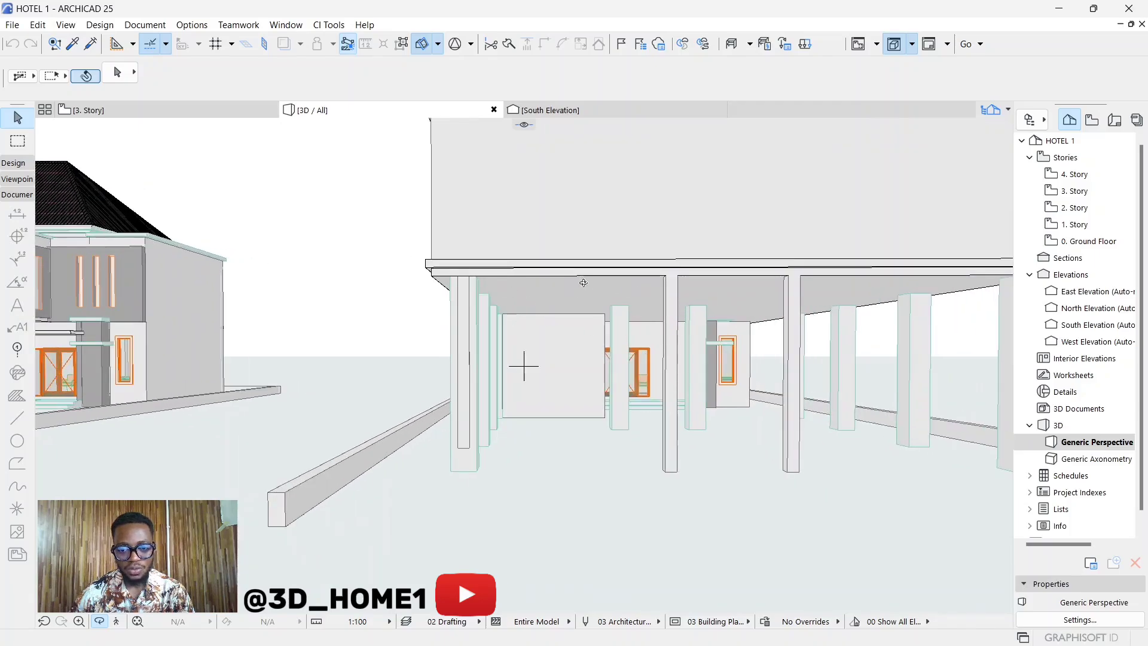
pyautogui.scroll(-5, 583, 283)
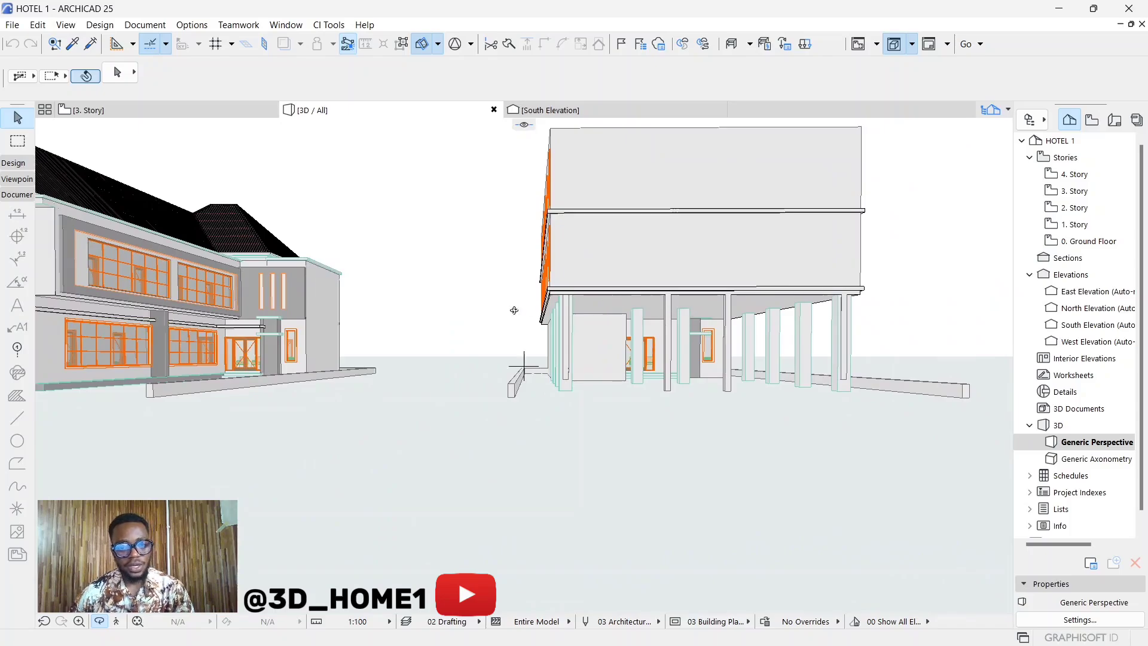
pyautogui.scroll(-3, 589, 313)
pyautogui.scroll(4, 716, 310)
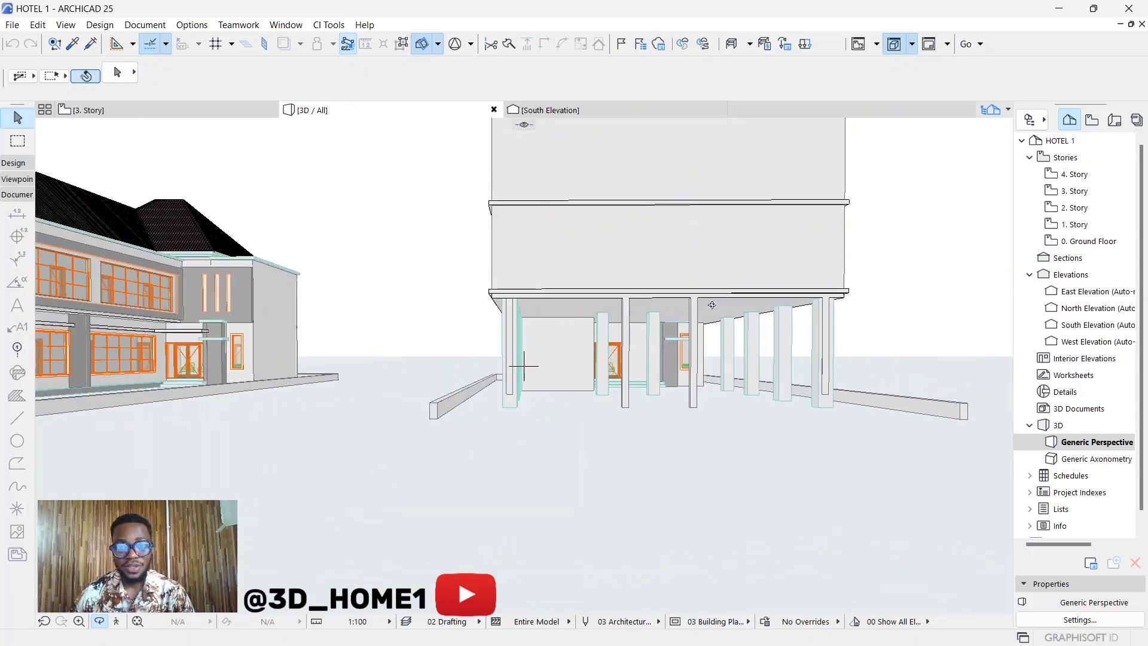
pyautogui.scroll(5, 712, 305)
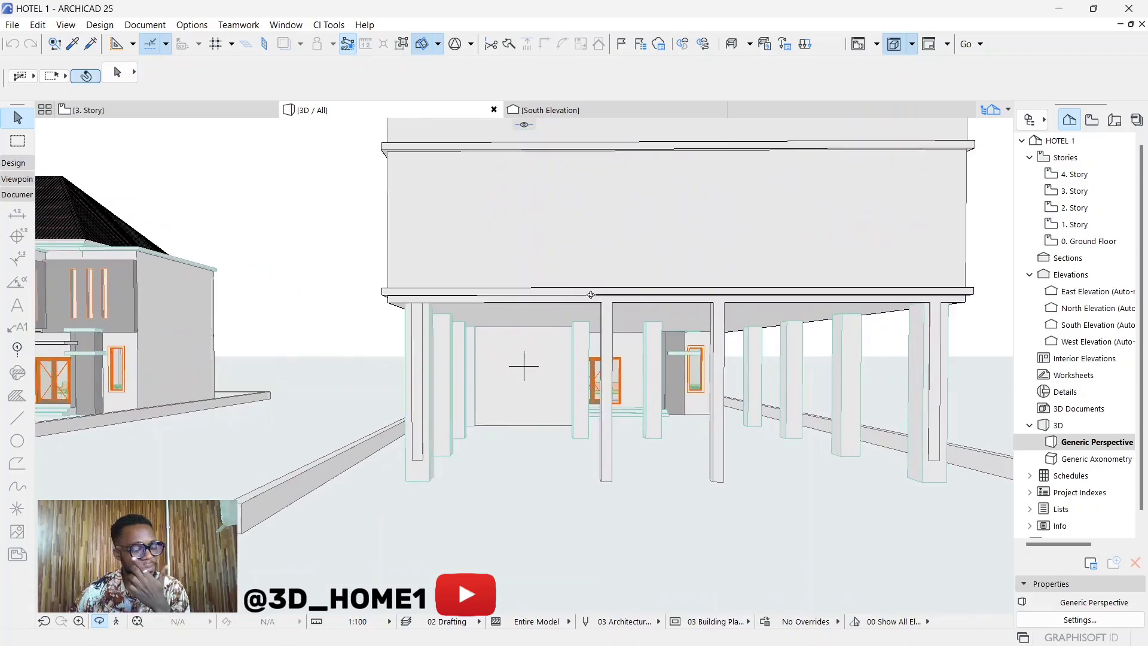
# Open the South Elevation and inspect the ground-floor columns beside the entrance door of the second building.
pyautogui.click(567, 110)
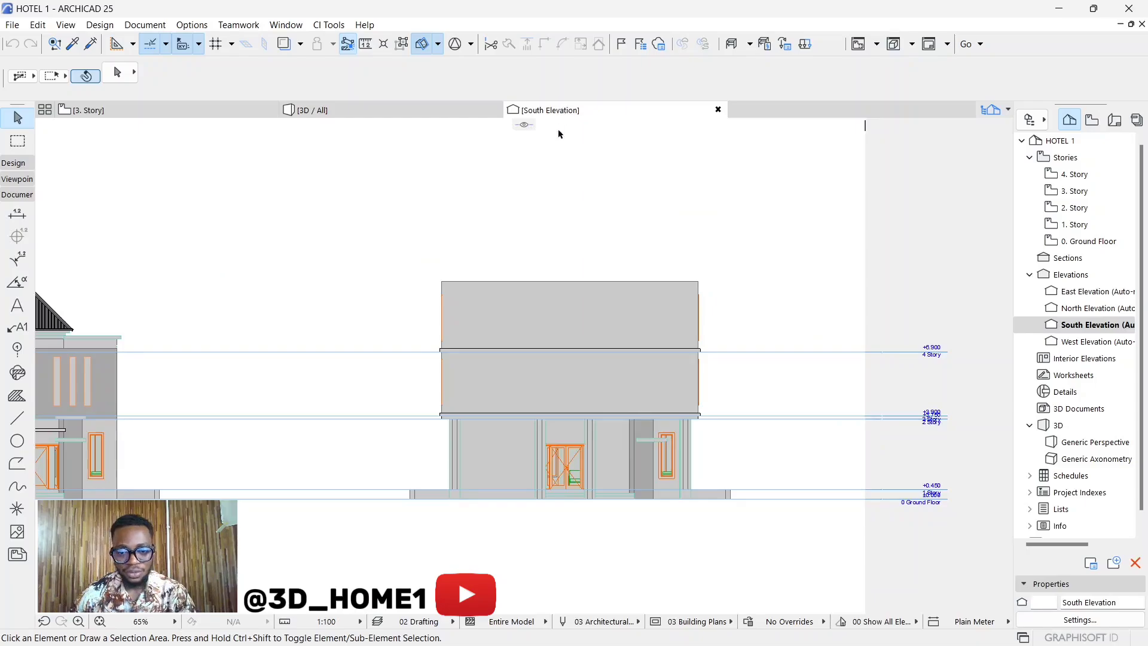
pyautogui.scroll(5, 565, 341)
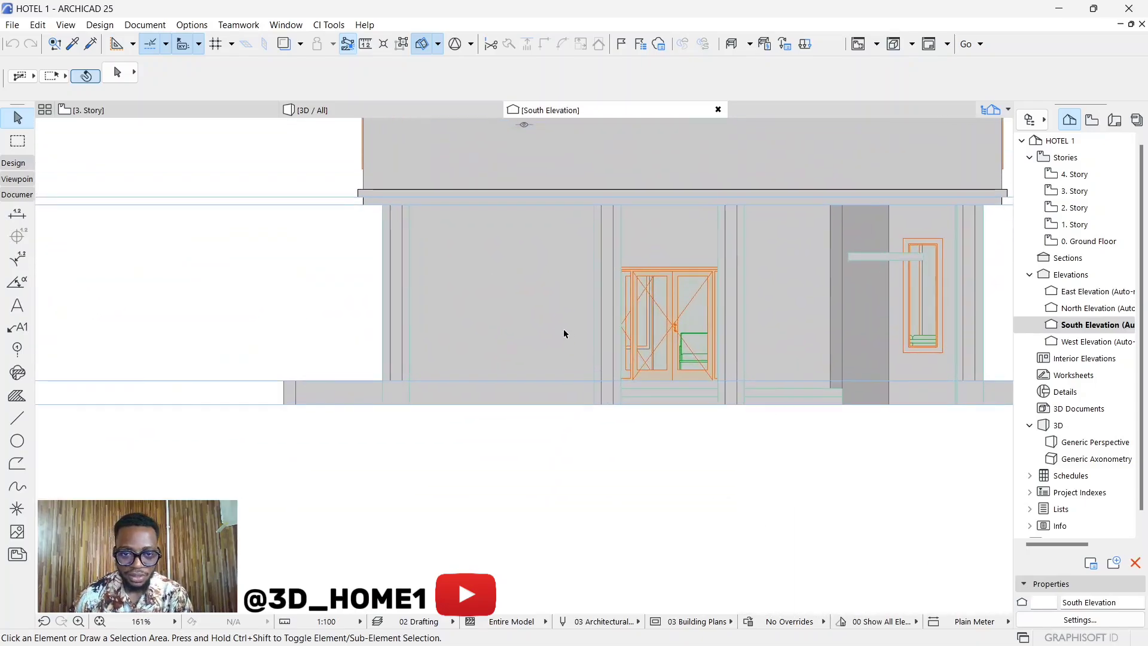
pyautogui.scroll(-2, 571, 338)
pyautogui.scroll(5, 565, 263)
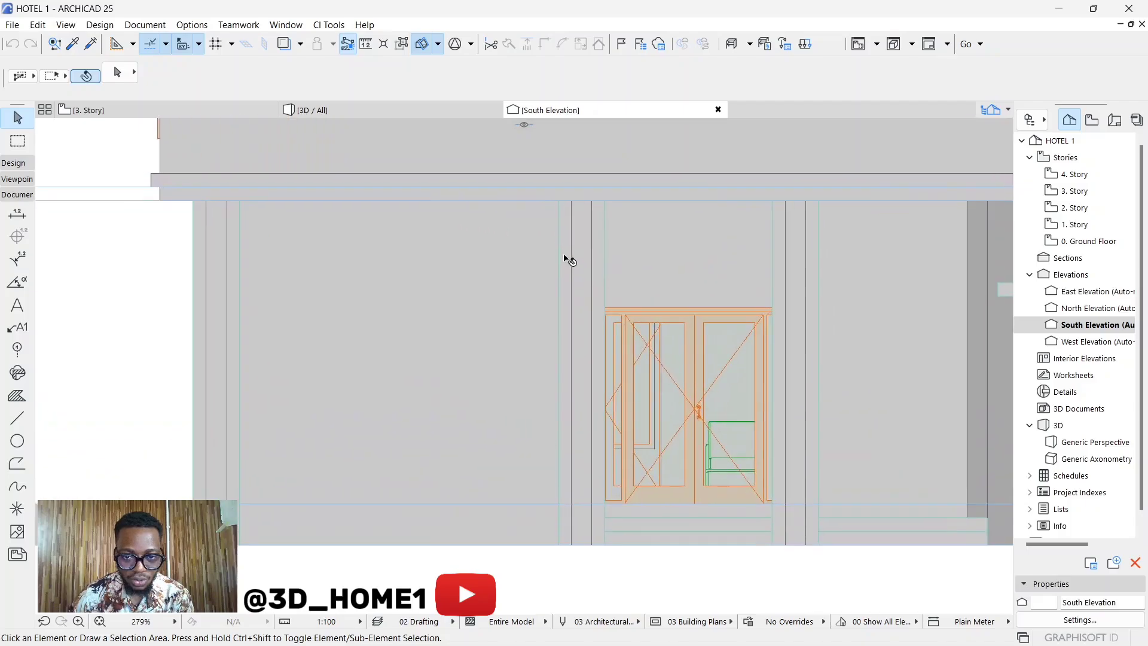
pyautogui.click(567, 254)
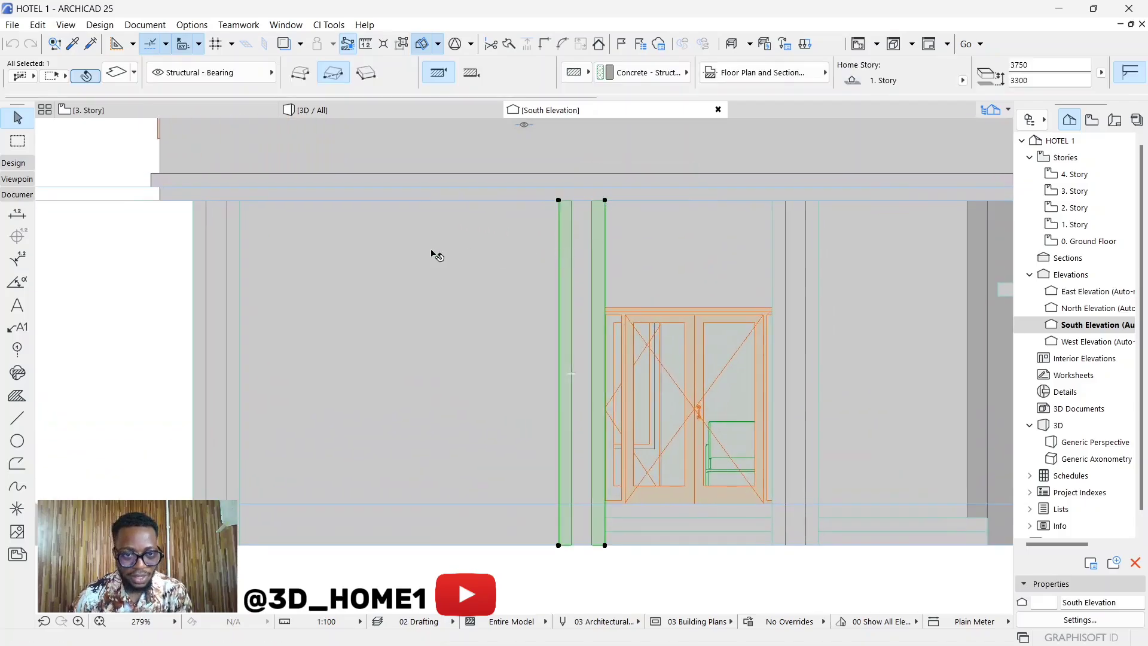
pyautogui.click(235, 253)
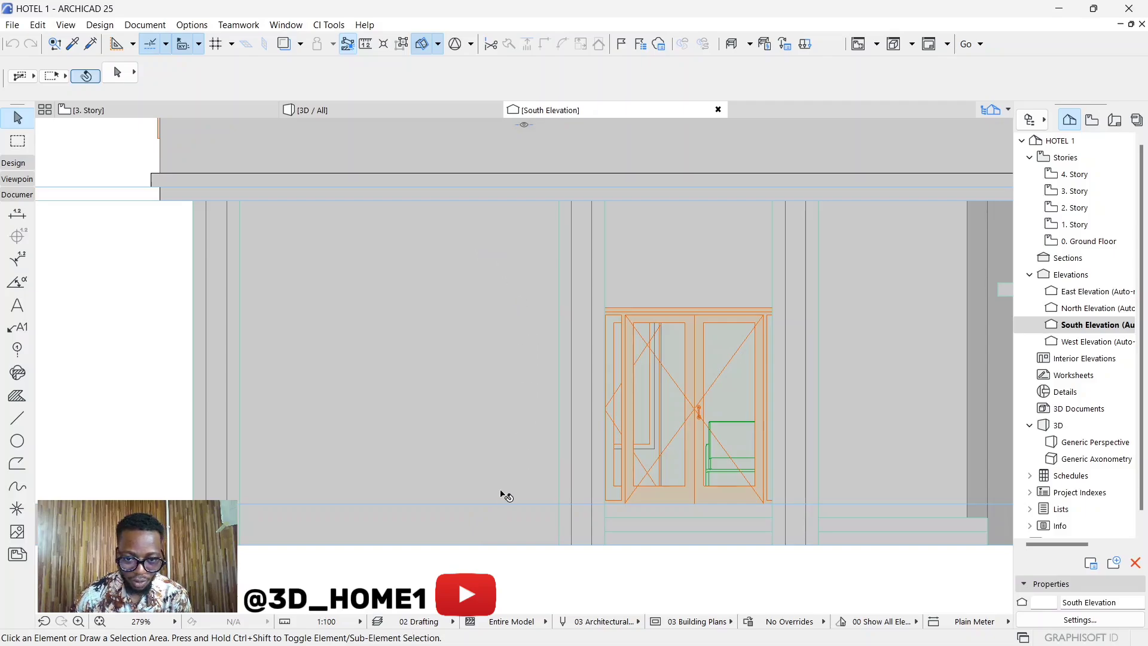
pyautogui.scroll(-3, 622, 394)
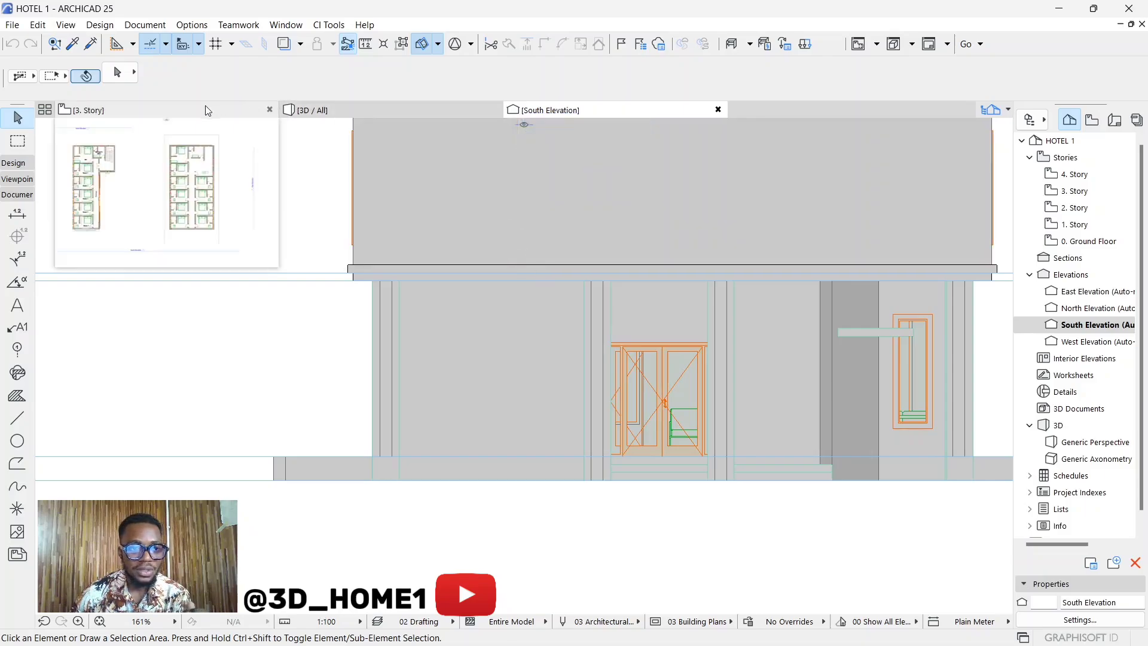
# Return to the 3D perspective and examine the second building's side facade and the column spacing under its overhang.
pyautogui.click(323, 110)
pyautogui.moveTo(445, 351); pyautogui.dragTo(551, 366)
pyautogui.scroll(-2, 551, 378)
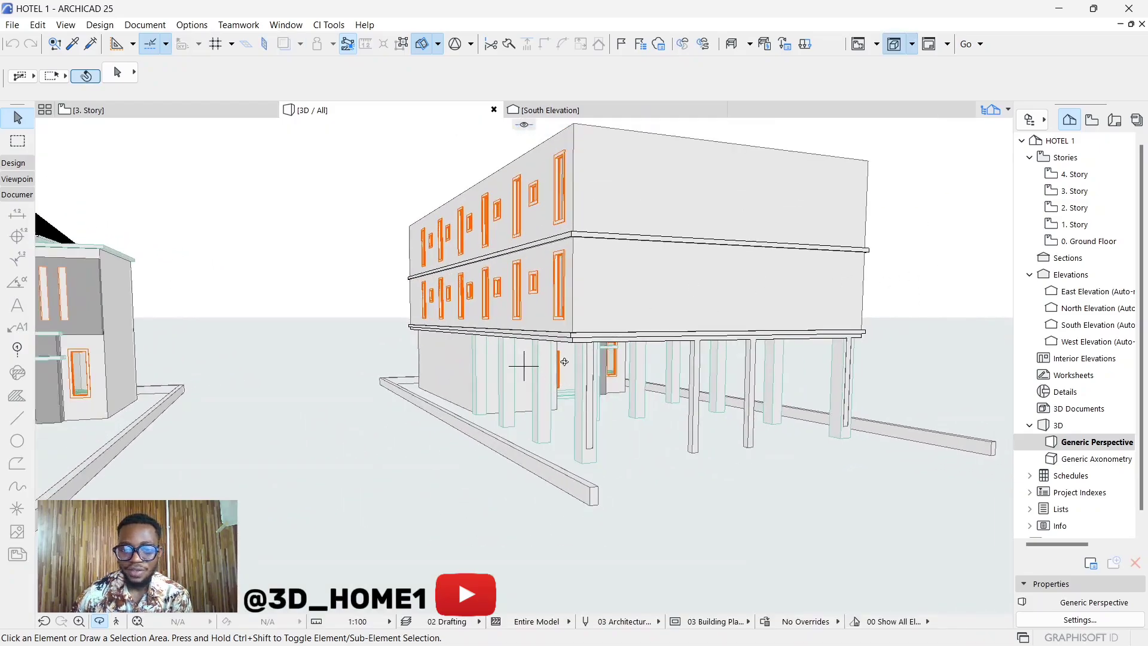
pyautogui.scroll(2, 545, 374)
pyautogui.scroll(-2, 476, 322)
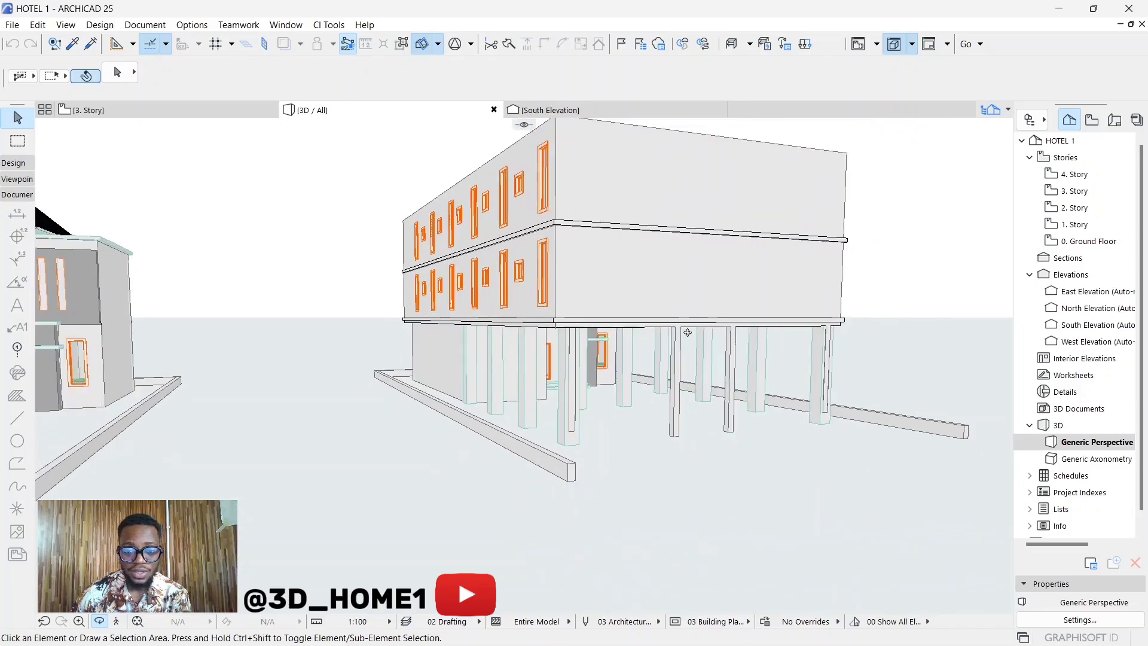
pyautogui.moveTo(686, 330); pyautogui.dragTo(591, 324)
pyautogui.scroll(3, 687, 349)
pyautogui.scroll(3, 524, 365)
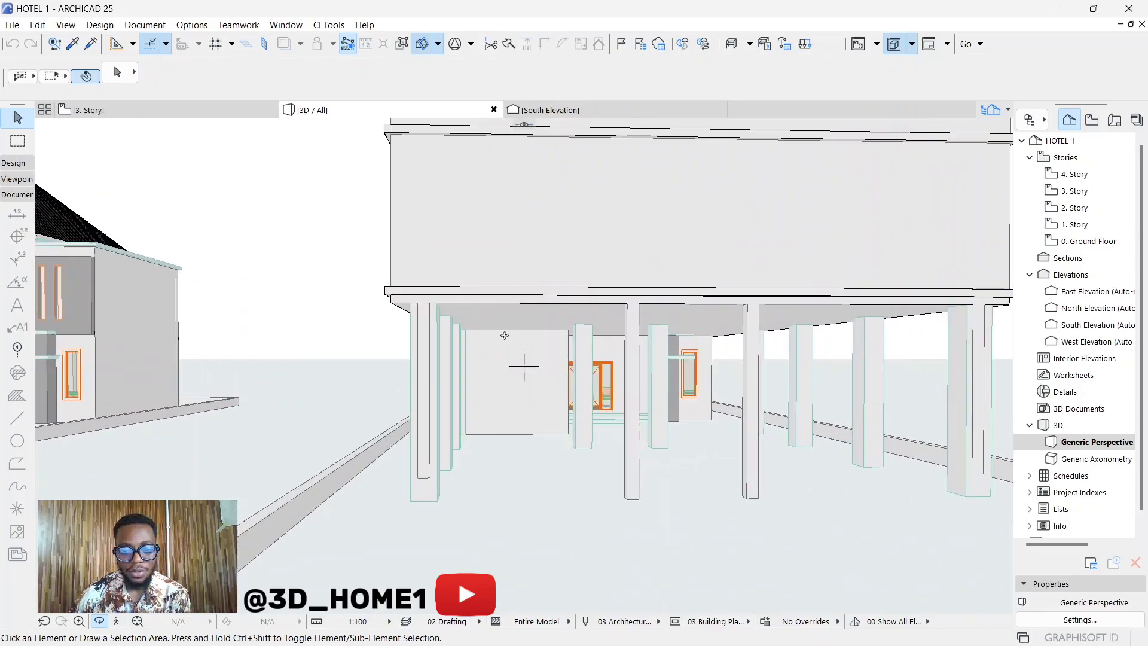
pyautogui.scroll(-2, 524, 365)
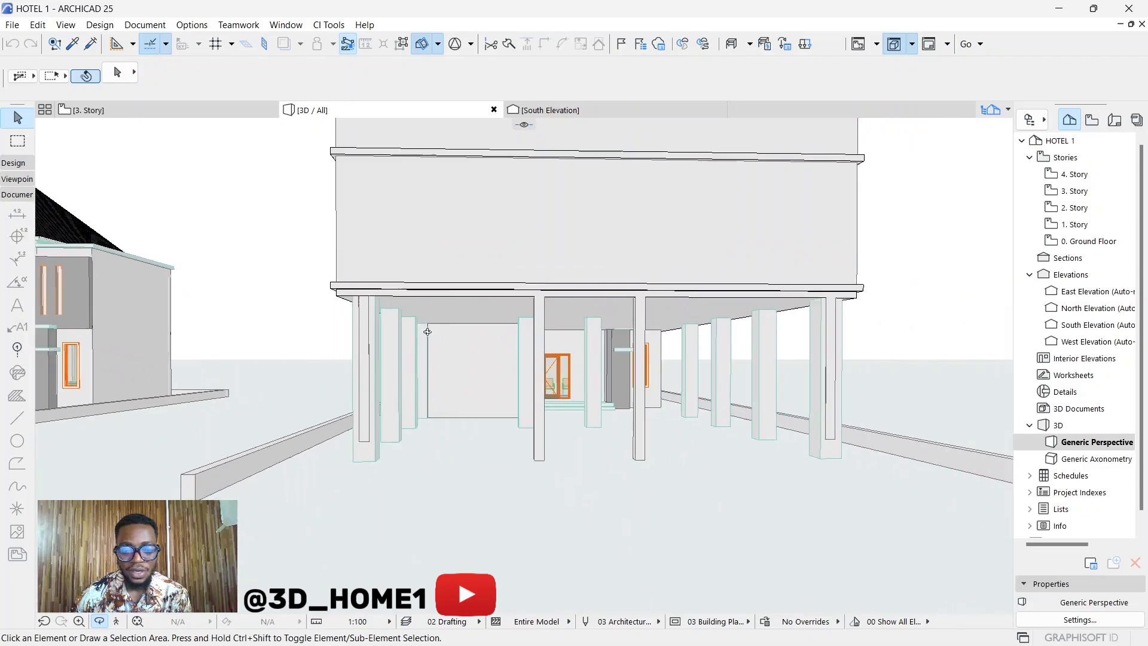
pyautogui.scroll(1, 522, 359)
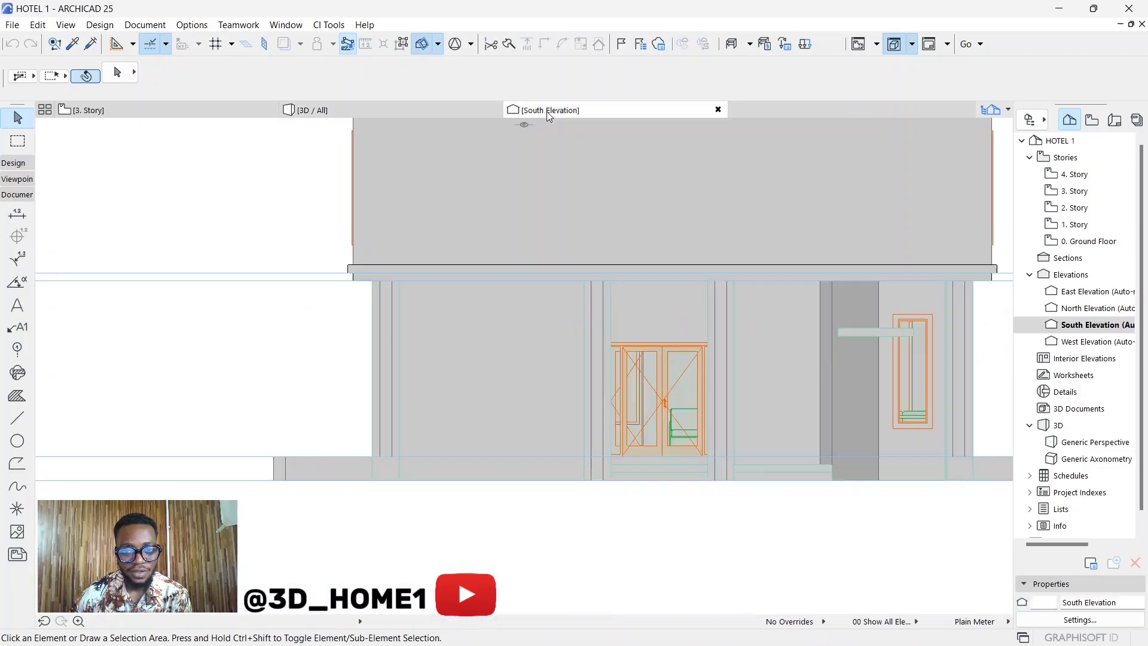
# In the South Elevation, draw a vertical line about 500 mm long down the leftmost column's inner edge from the beam's underside.
pyautogui.click(541, 112)
pyautogui.scroll(-1, 554, 203)
pyautogui.scroll(3, 562, 338)
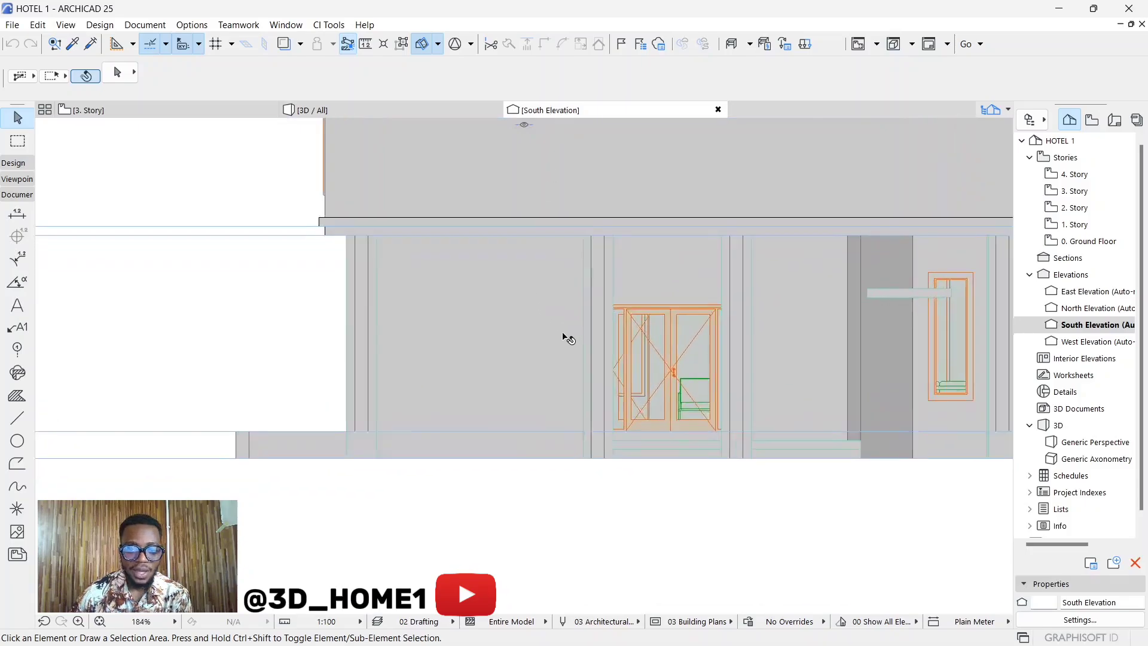
pyautogui.scroll(-2, 534, 358)
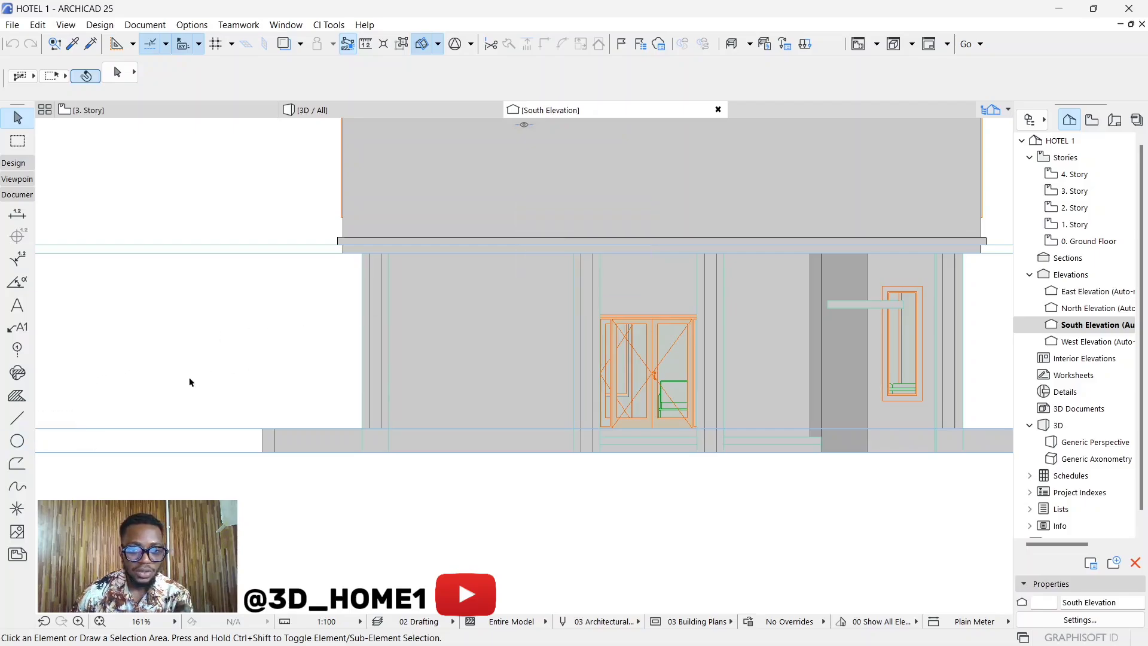
pyautogui.click(18, 419)
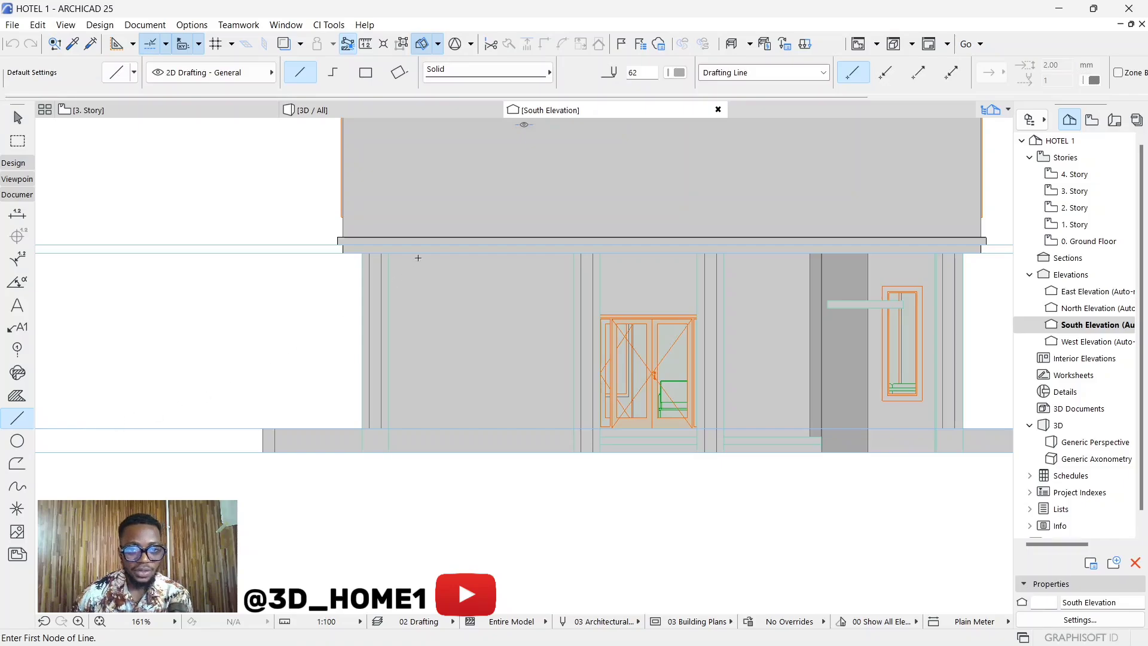
pyautogui.scroll(4, 418, 258)
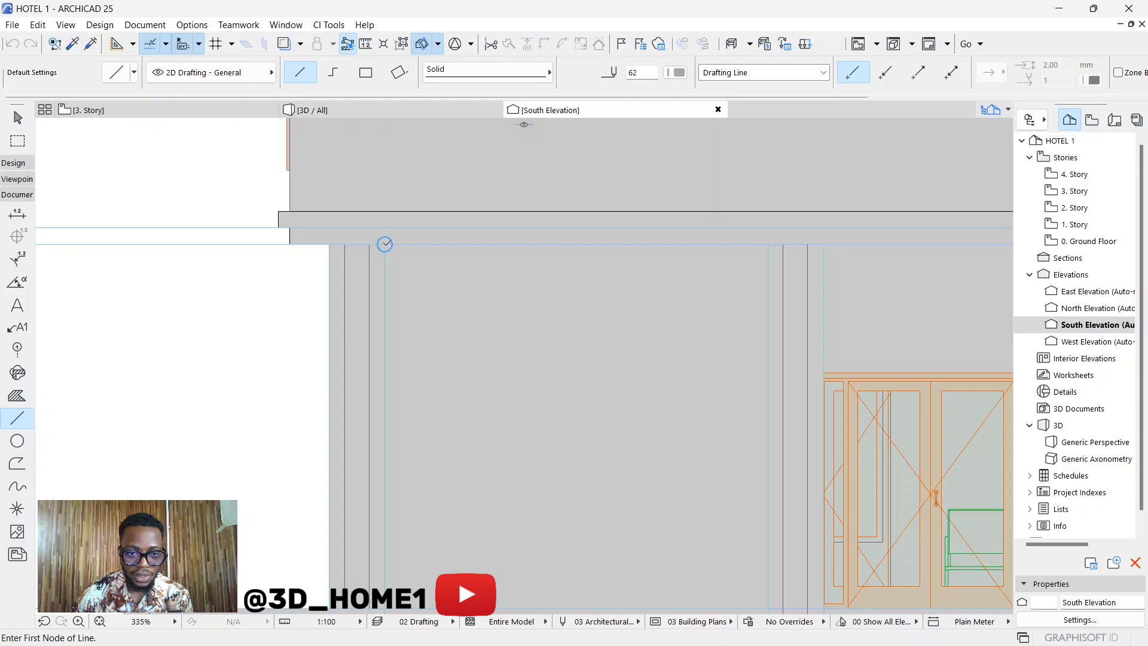
pyautogui.click(384, 244)
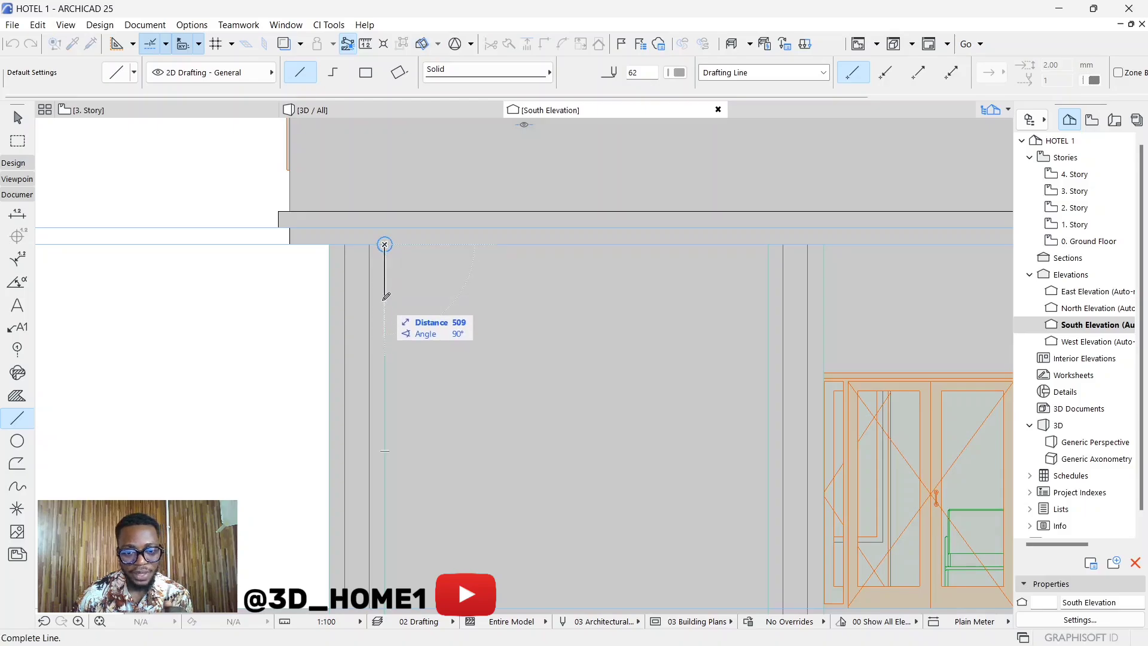
pyautogui.press('Escape')
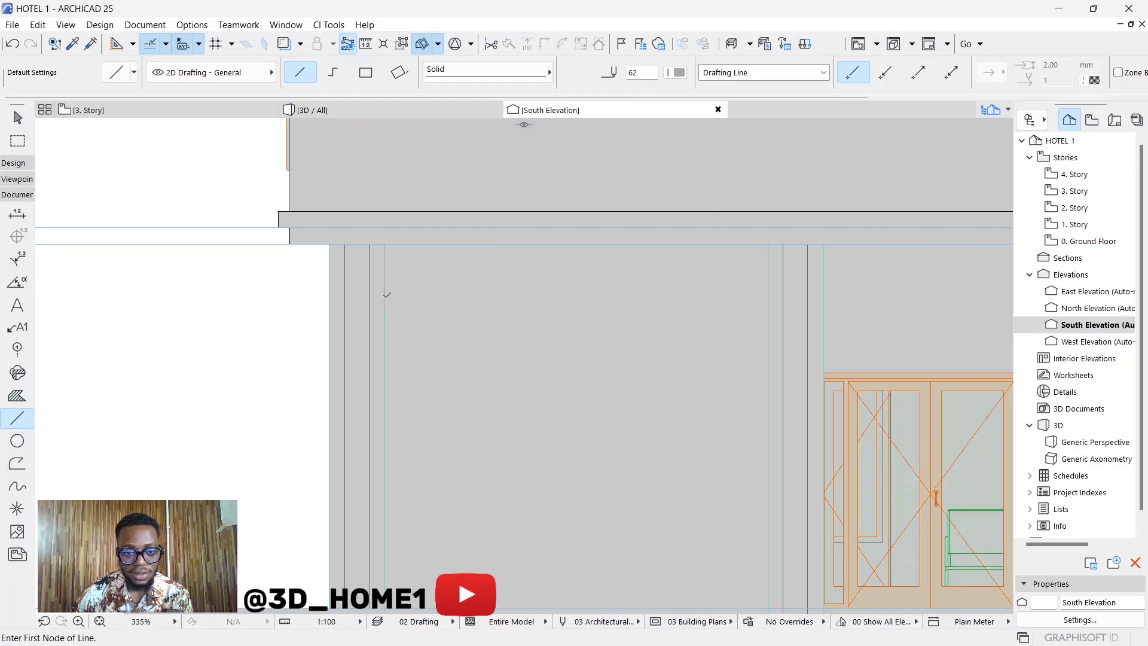
# Draw a horizontal line from that line's lower end towards the next column, and continue it vertically down to the ground line.
pyautogui.click(385, 301)
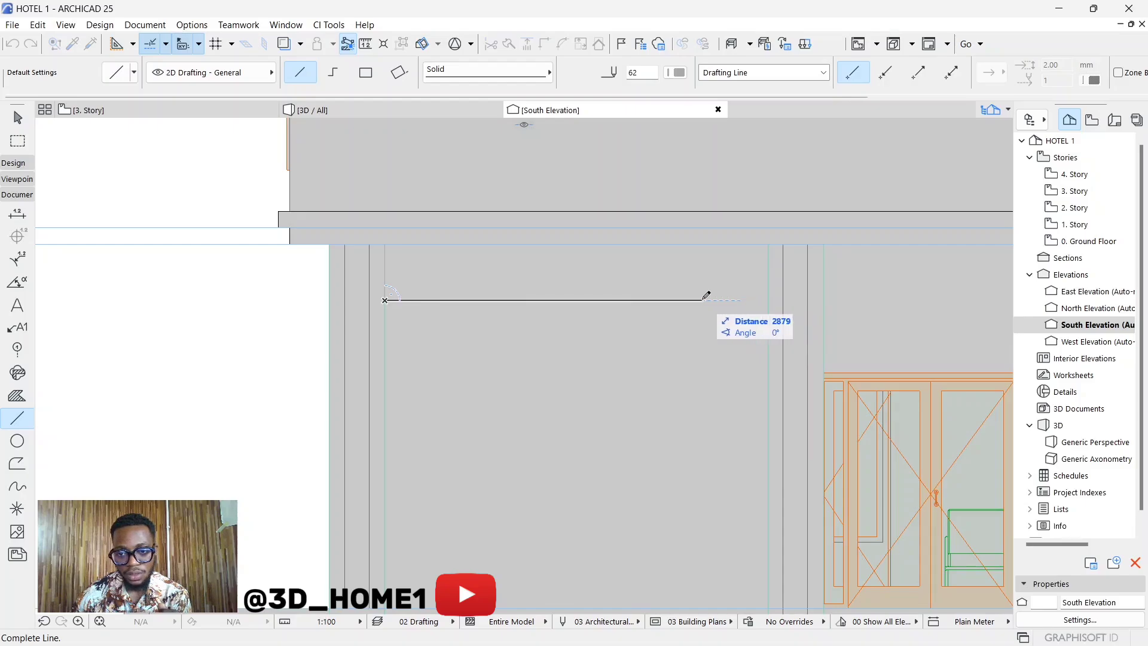
pyautogui.click(694, 301)
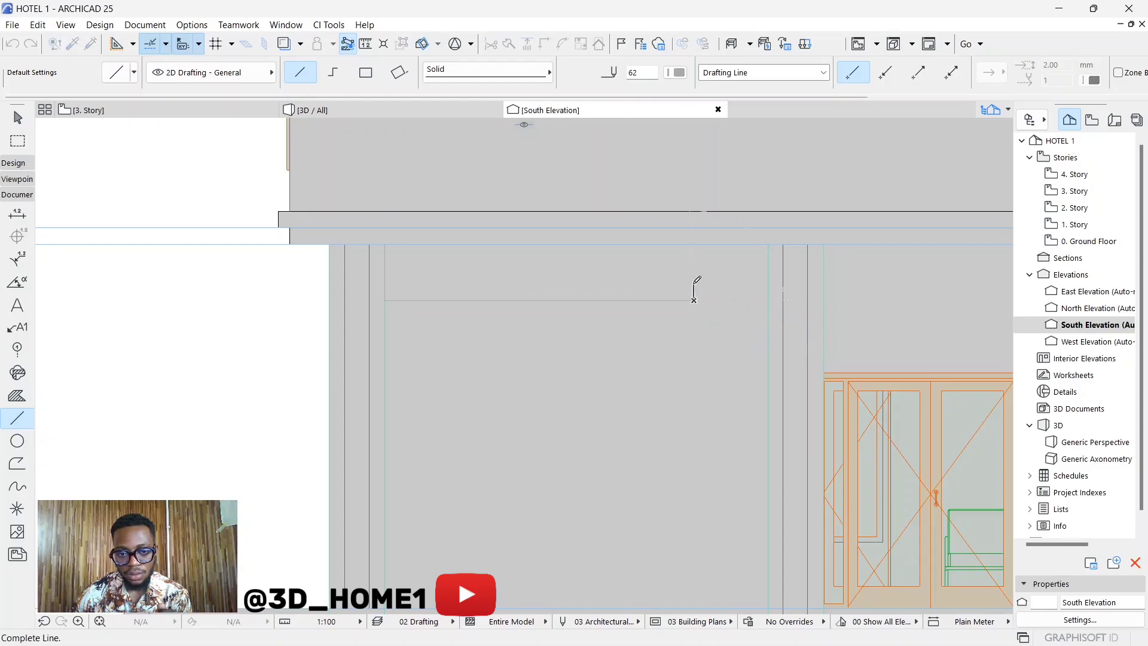
pyautogui.scroll(-3, 694, 288)
pyautogui.click(694, 374)
pyautogui.scroll(2, 695, 374)
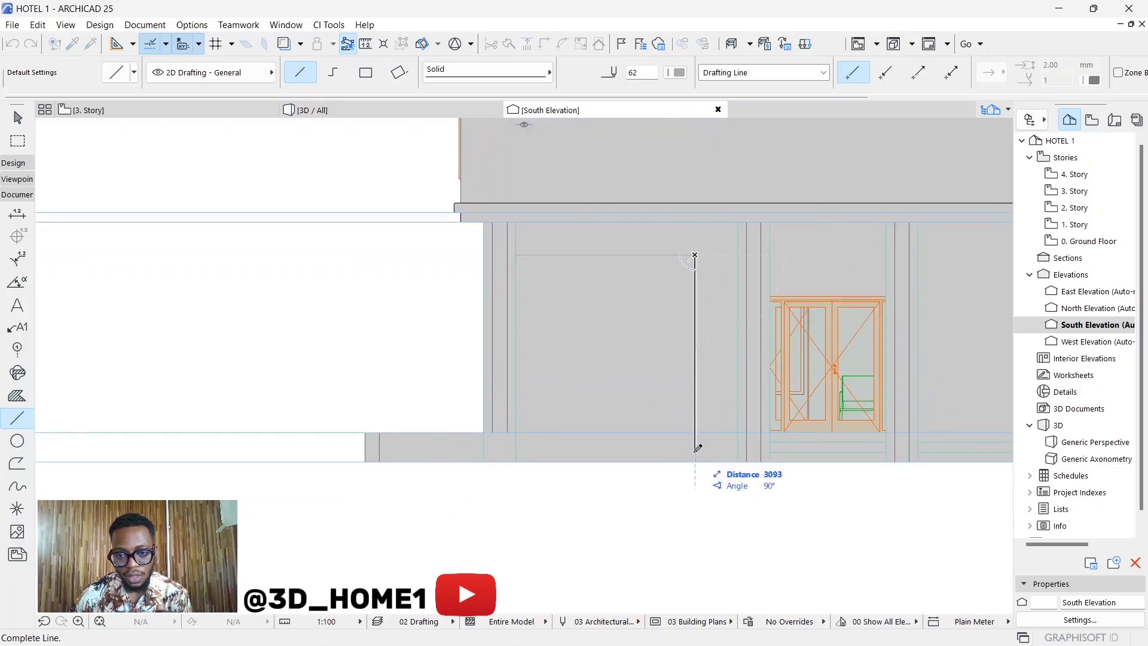
pyautogui.click(697, 461)
pyautogui.scroll(2, 696, 460)
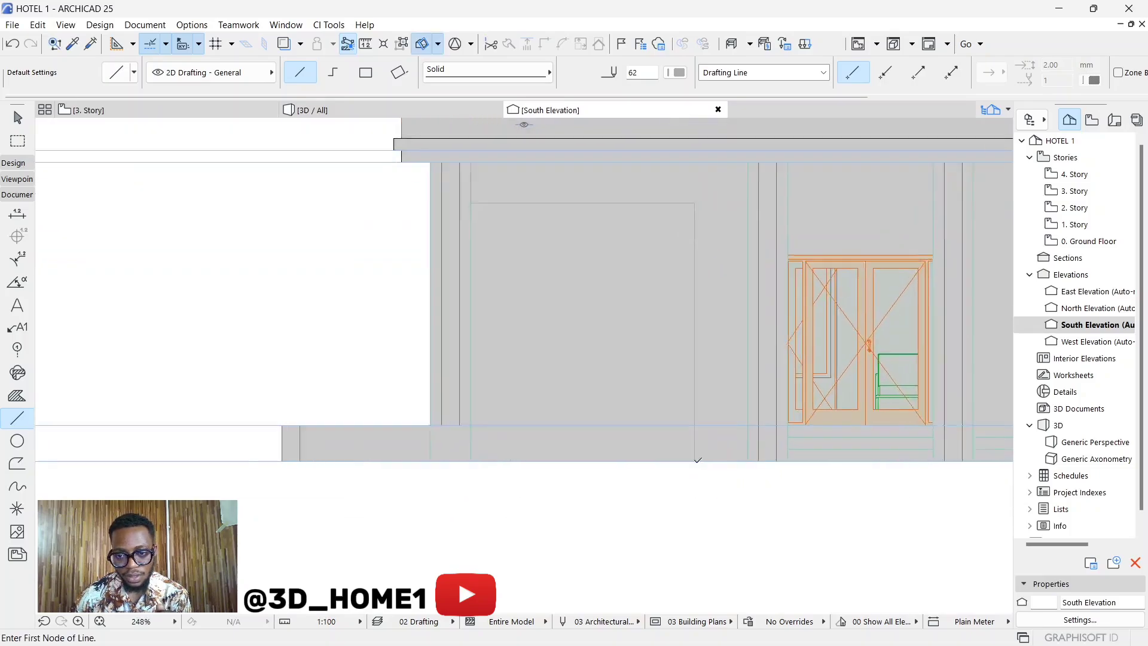
# Draw a horizontal line about 670 mm along the ground to the next column's near edge, and continue it vertically about 3750 mm to the beam's underside.
pyautogui.click(694, 461)
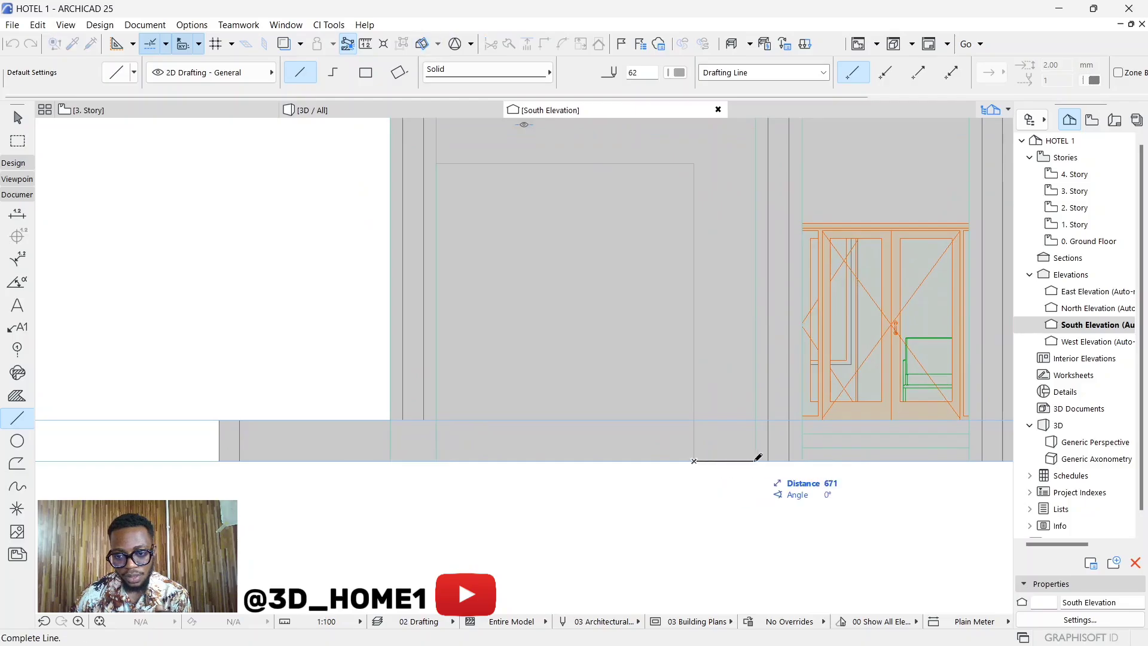
pyautogui.click(757, 461)
pyautogui.scroll(2, 756, 459)
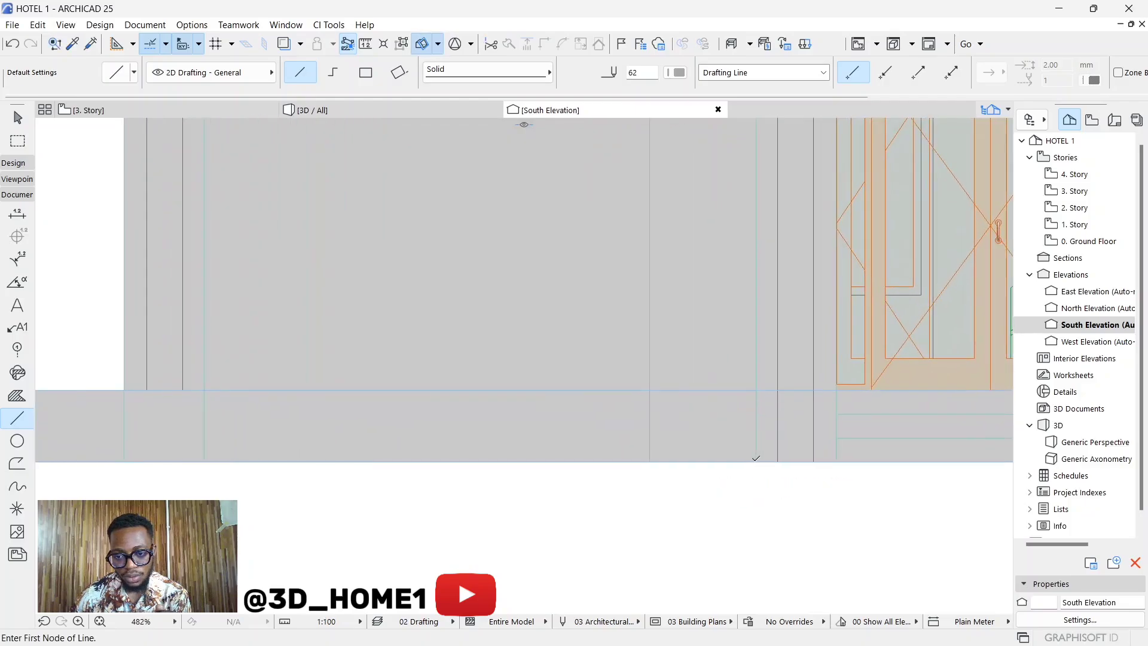
pyautogui.click(757, 460)
pyautogui.scroll(-3, 752, 461)
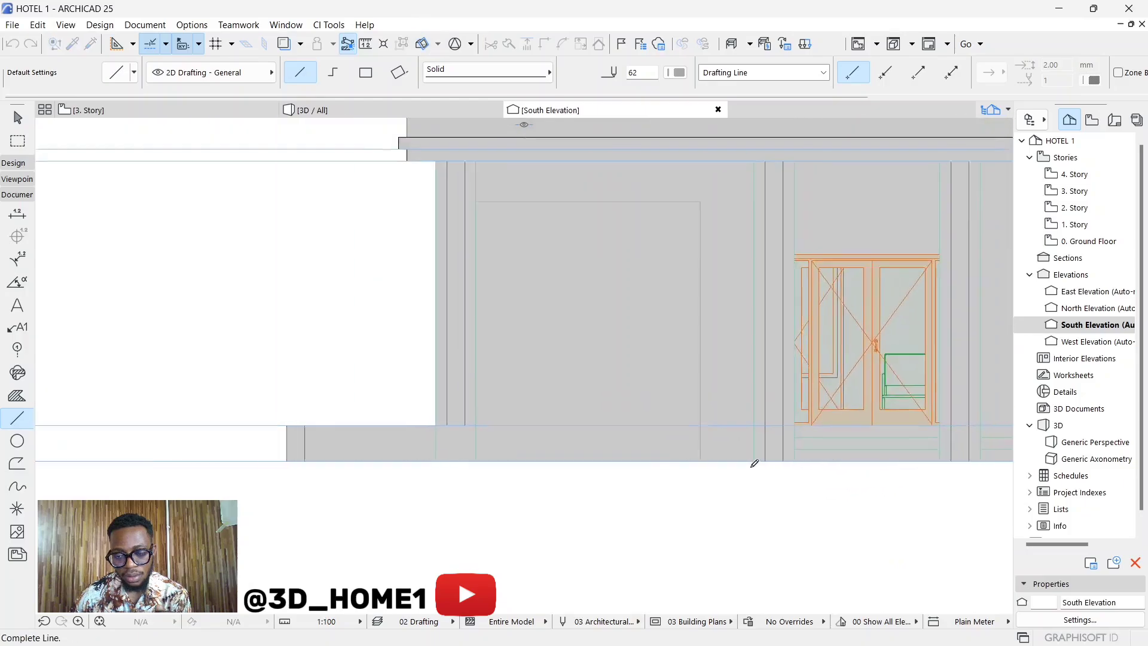
pyautogui.scroll(3, 760, 344)
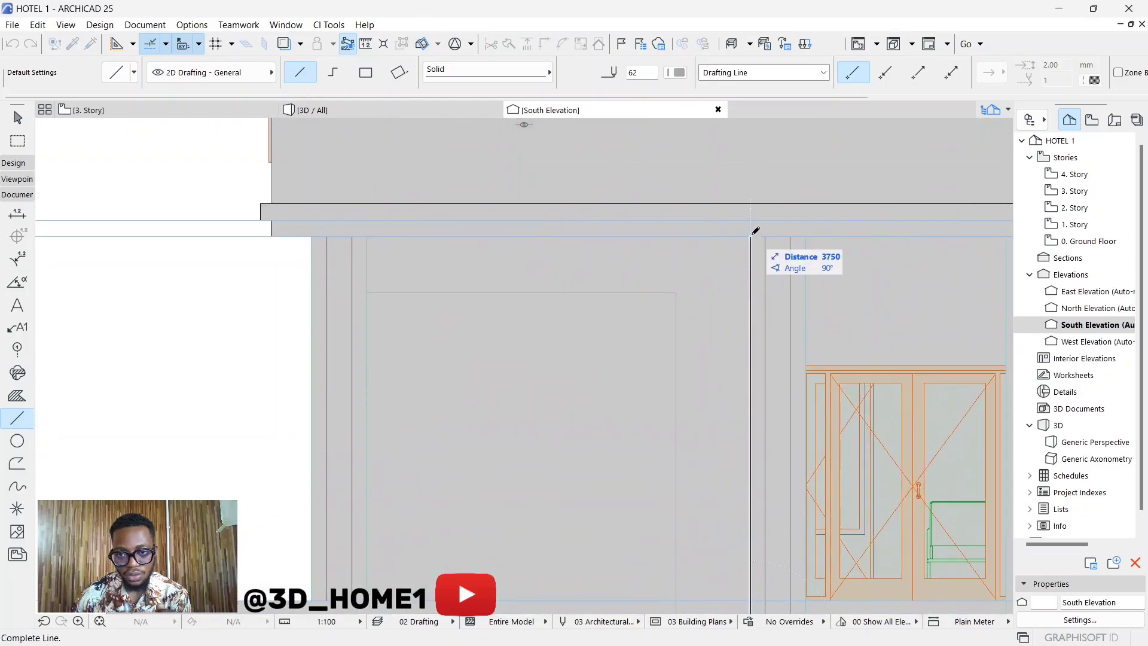
pyautogui.click(755, 230)
# Close the outline with a horizontal line along the beam's underside back to the leftmost column's inner edge.
pyautogui.click(751, 235)
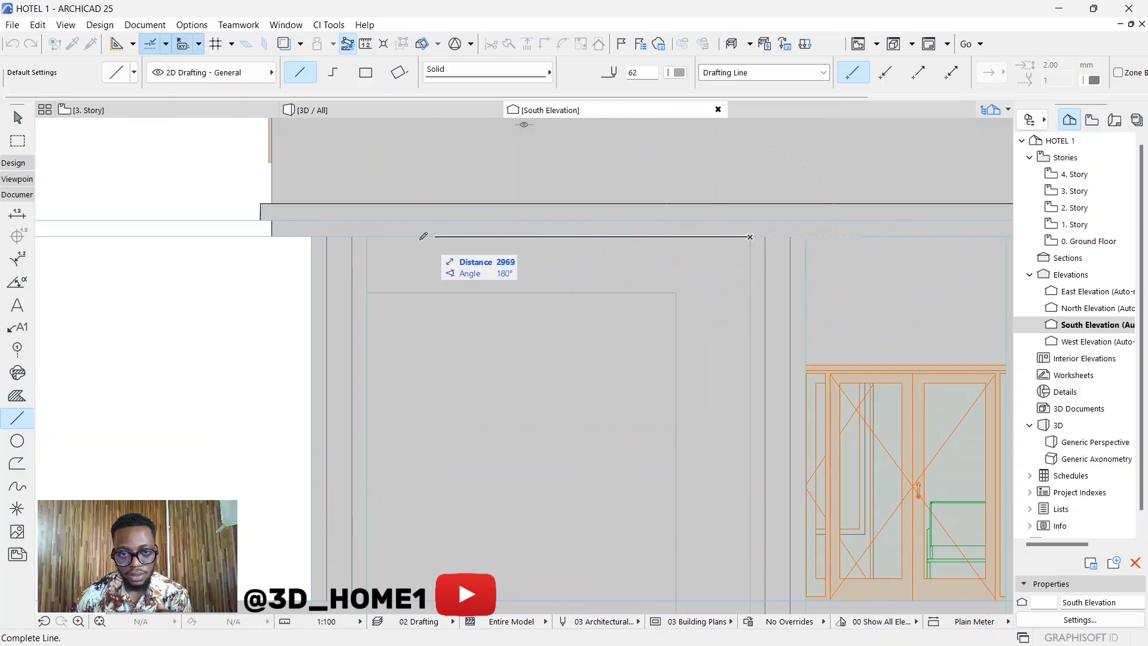
pyautogui.click(367, 235)
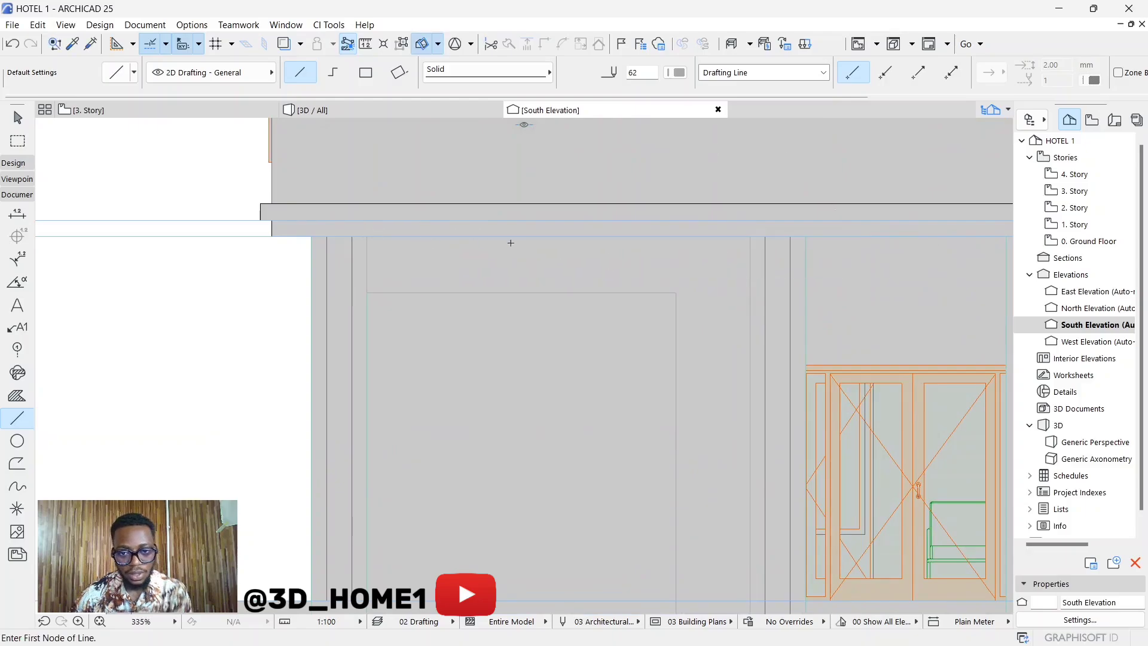
pyautogui.scroll(-2, 577, 251)
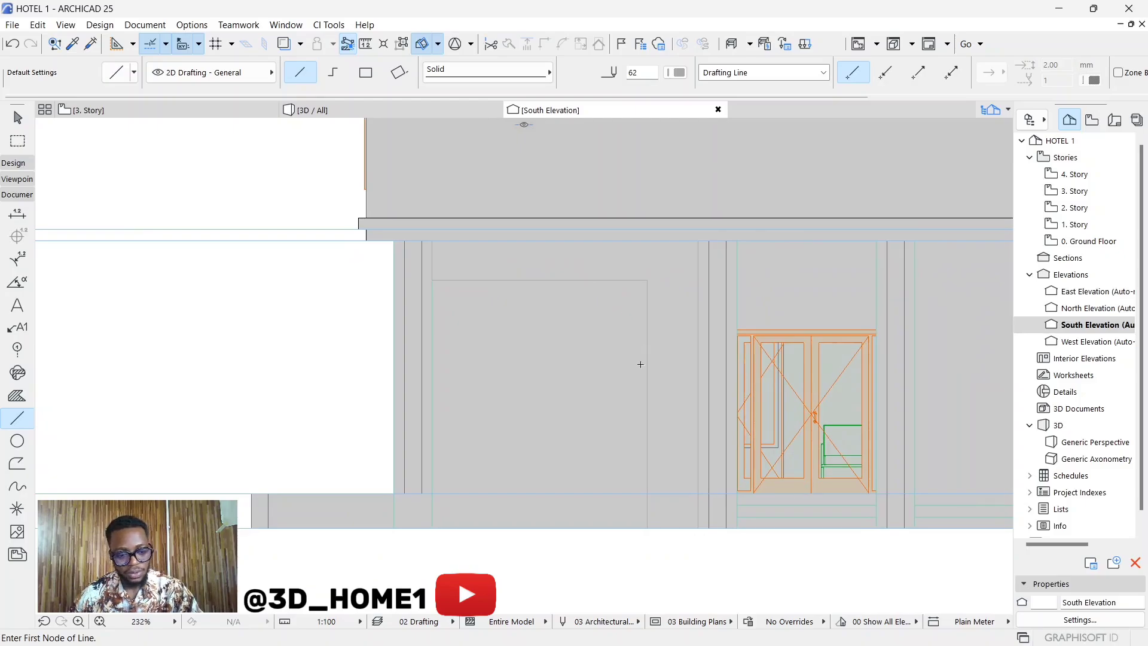
# Shorten the outline's inner vertical line so that it runs only from the ground up to the floor level line.
pyautogui.scroll(2, 643, 368)
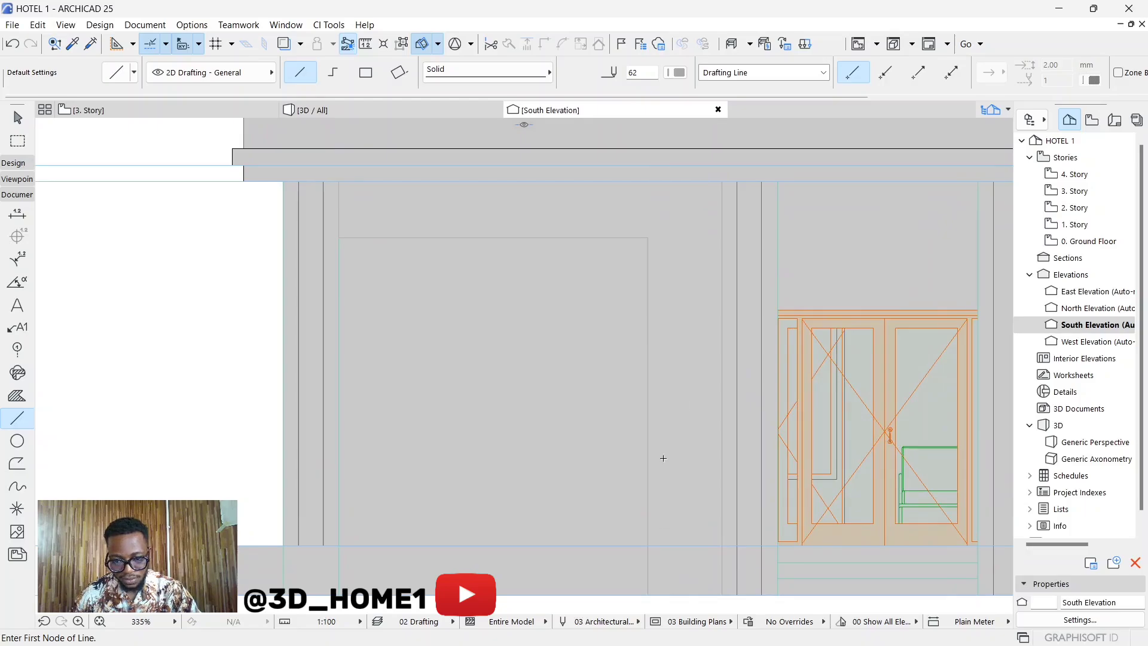
pyautogui.press('Escape')
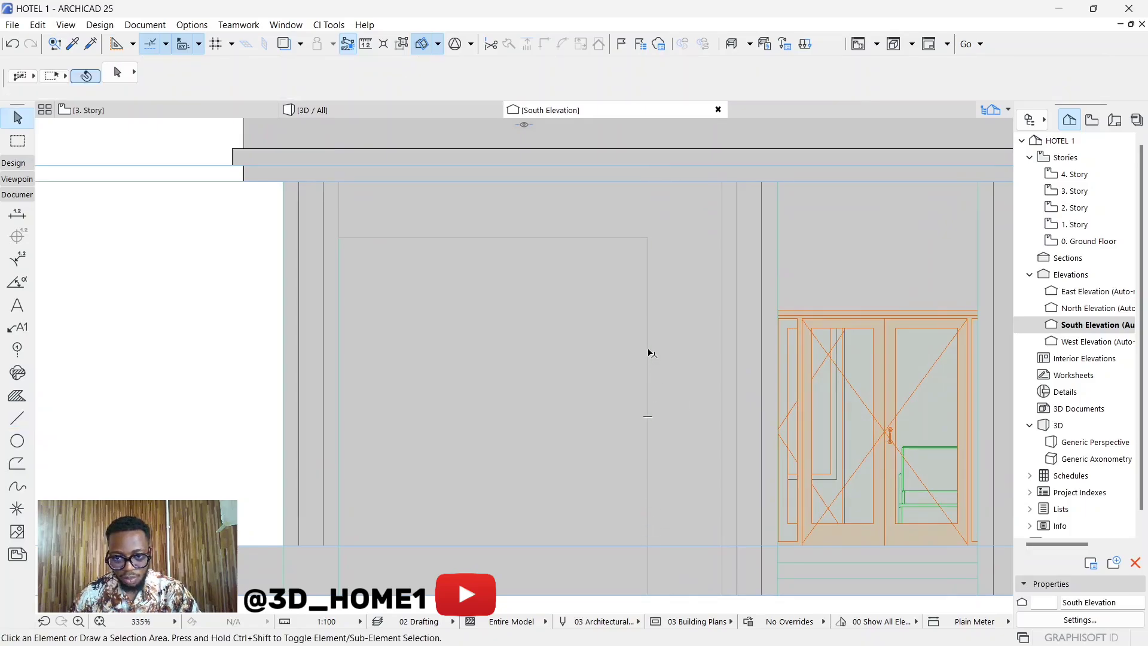
pyautogui.click(649, 345)
pyautogui.click(648, 239)
pyautogui.click(705, 308)
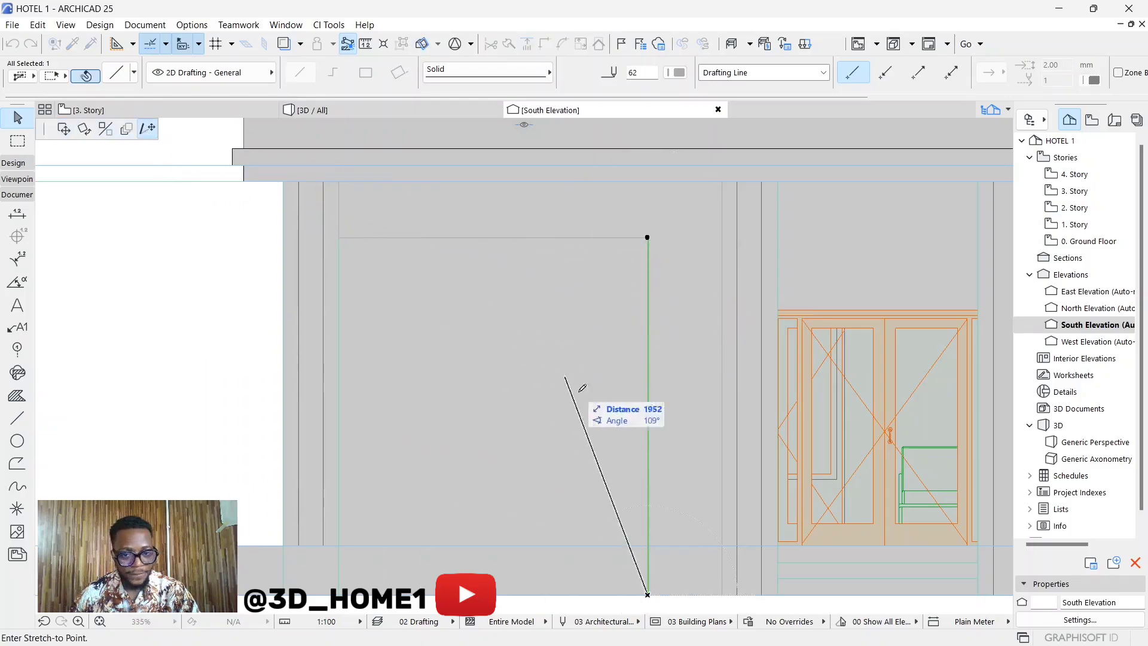
pyautogui.click(648, 546)
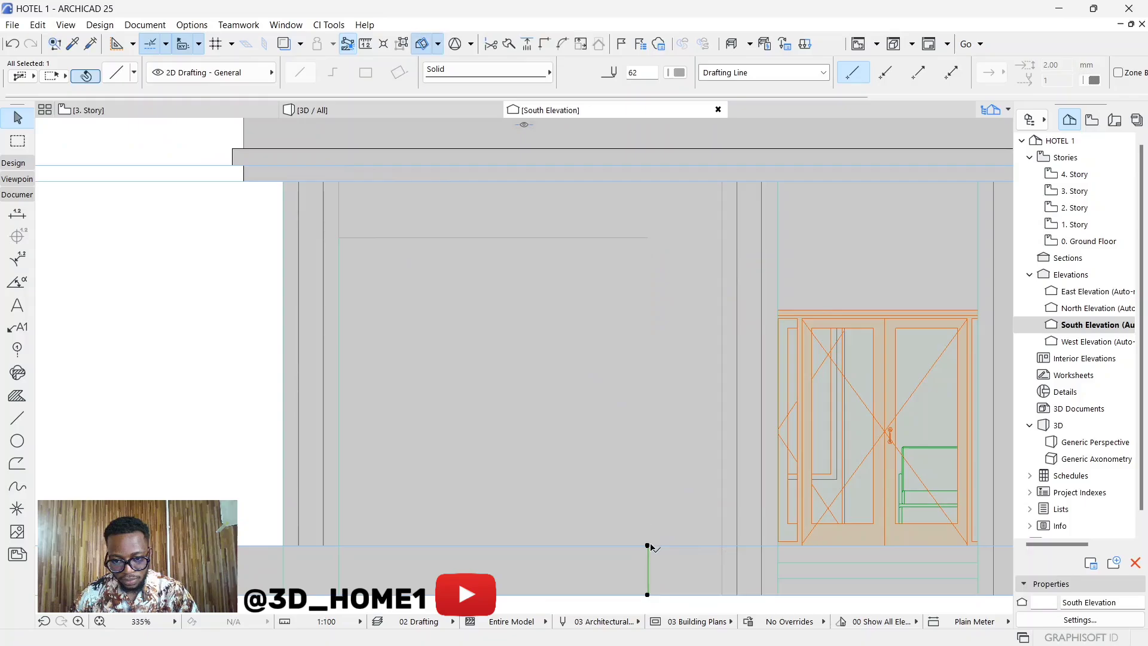
pyautogui.click(660, 417)
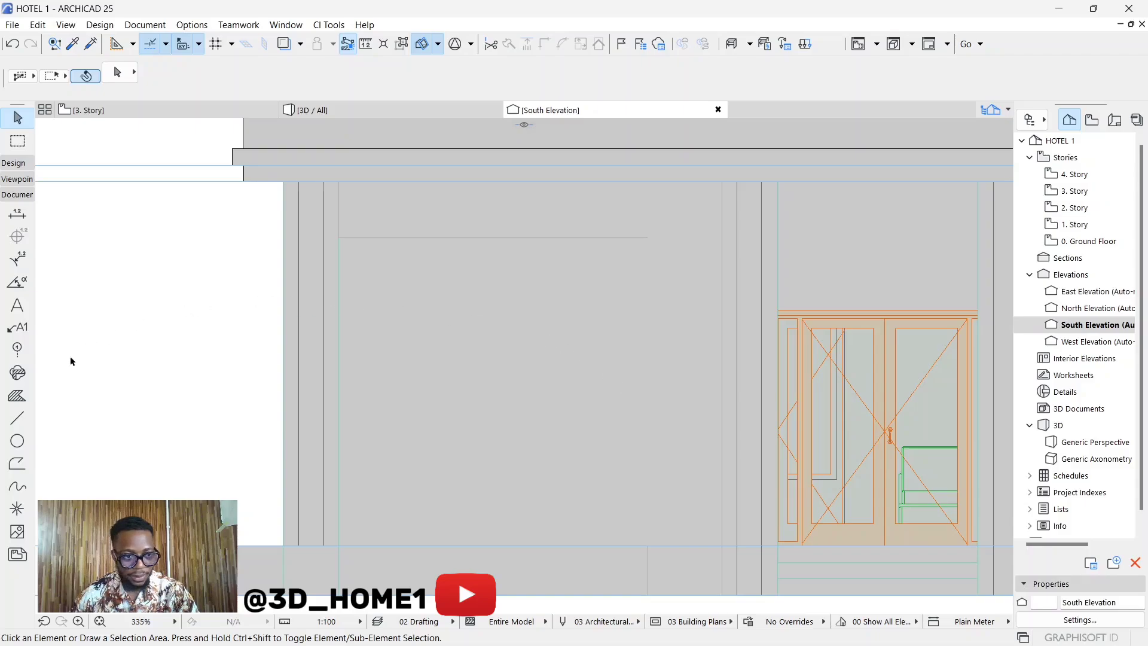
# Draw a separate vertical line about 2790 mm long from the shortened line's upper end to the end of the inner horizontal line.
pyautogui.click(18, 418)
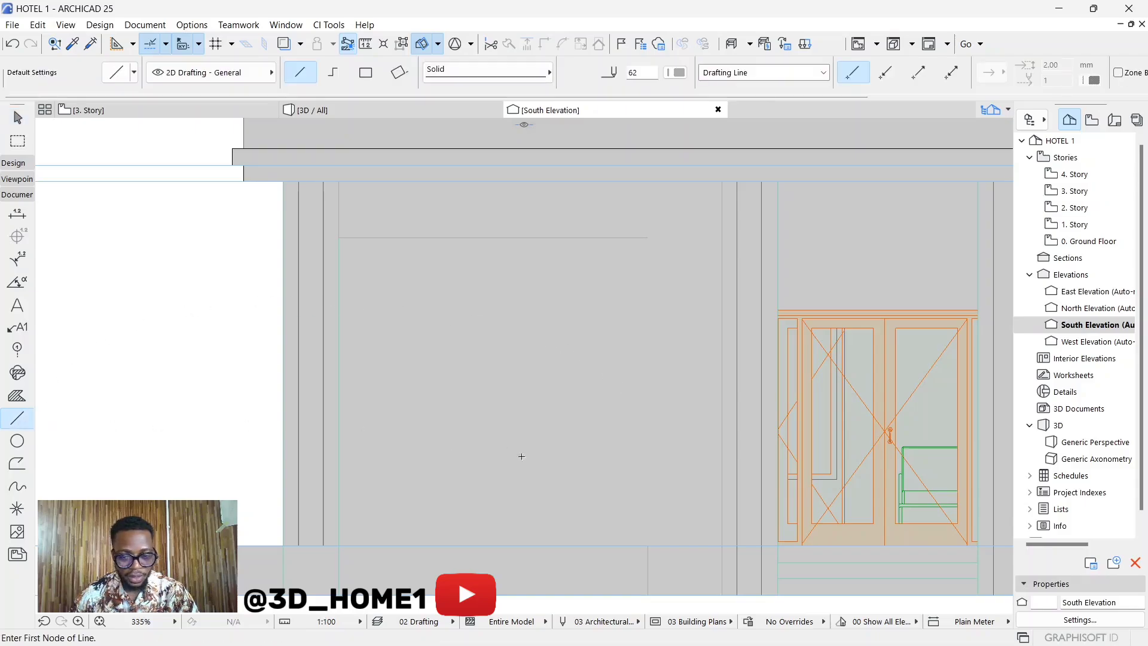
pyautogui.click(648, 545)
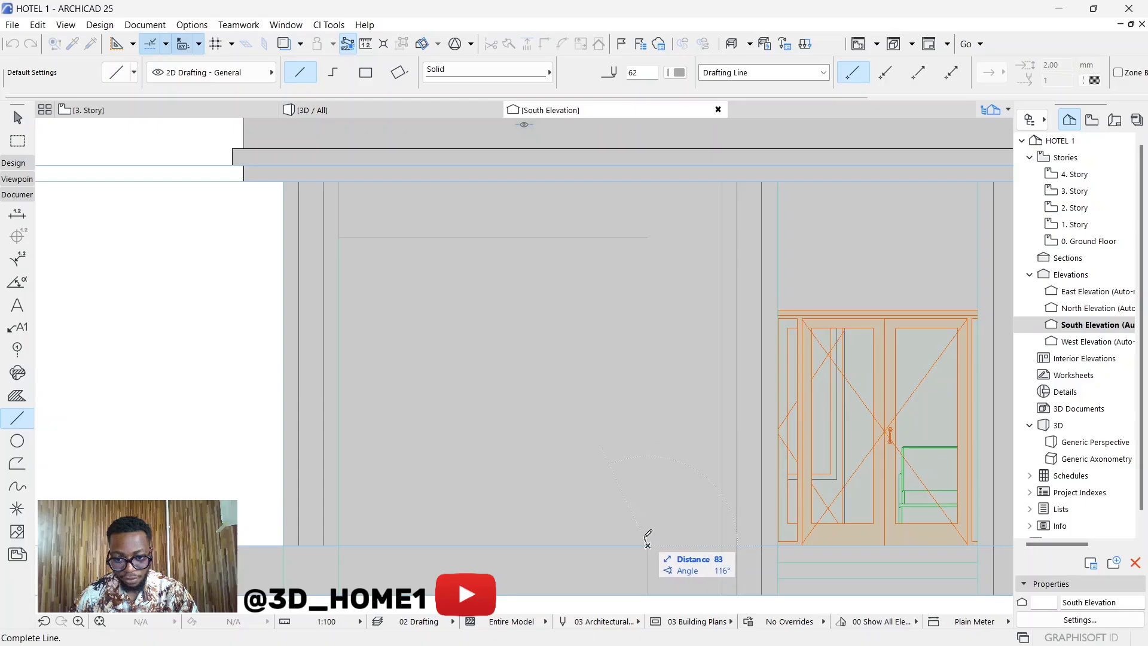
pyautogui.click(648, 239)
pyautogui.press('Escape')
# Curve the upper inner vertical line outward towards the next column into an arc with a radius of about 2505 mm.
pyautogui.click(647, 269)
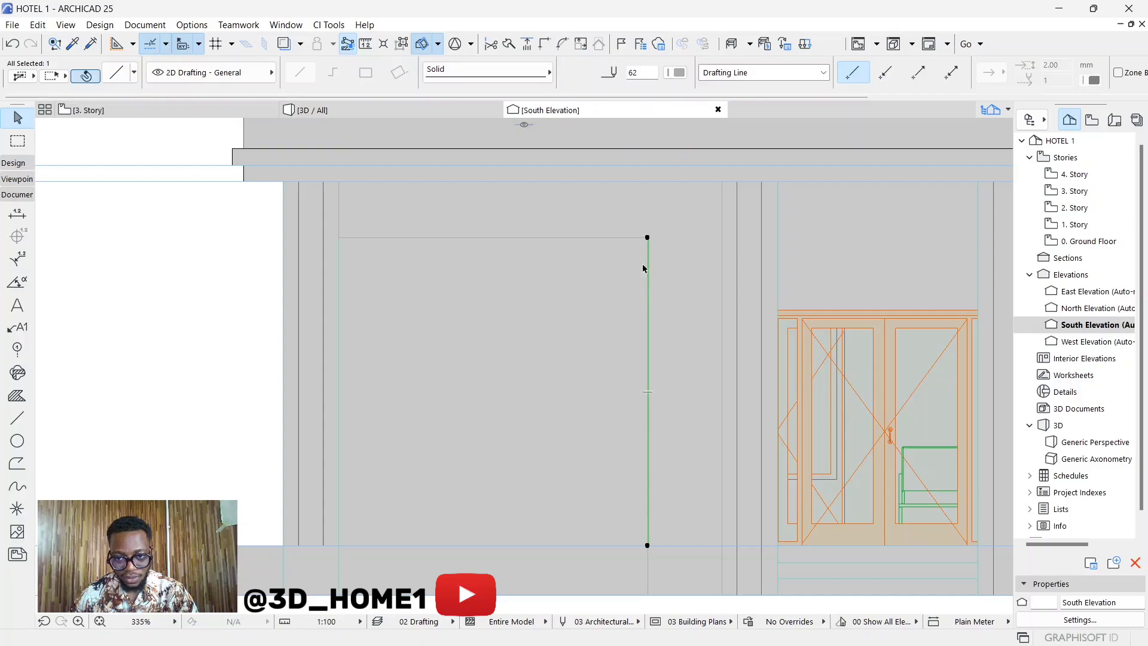
pyautogui.click(648, 392)
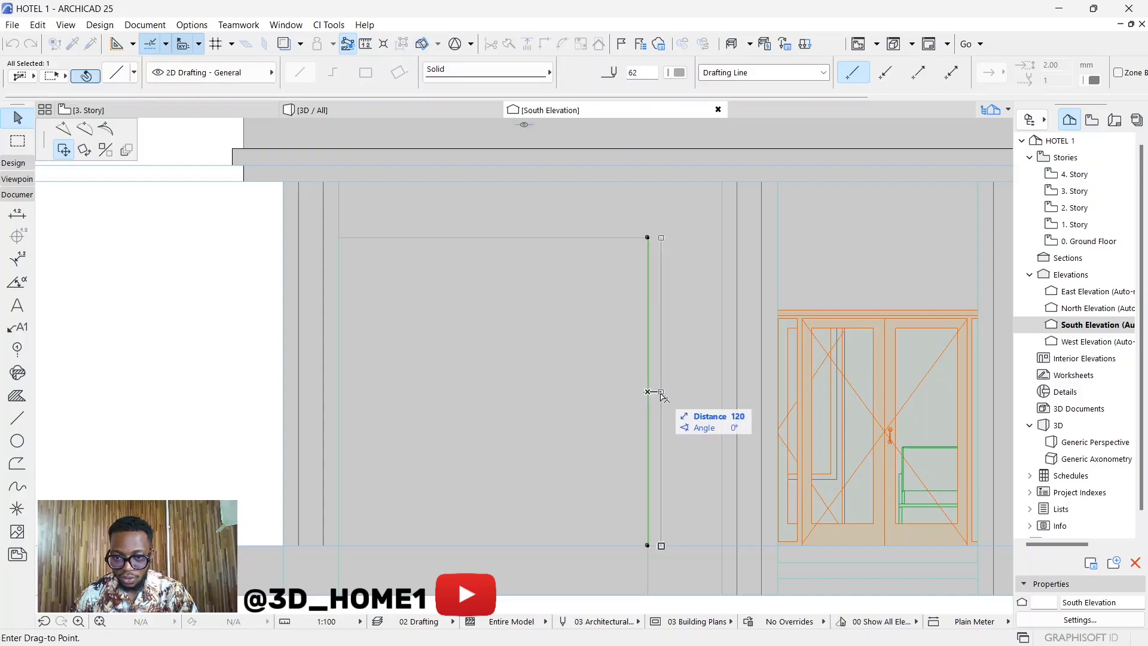
pyautogui.click(86, 129)
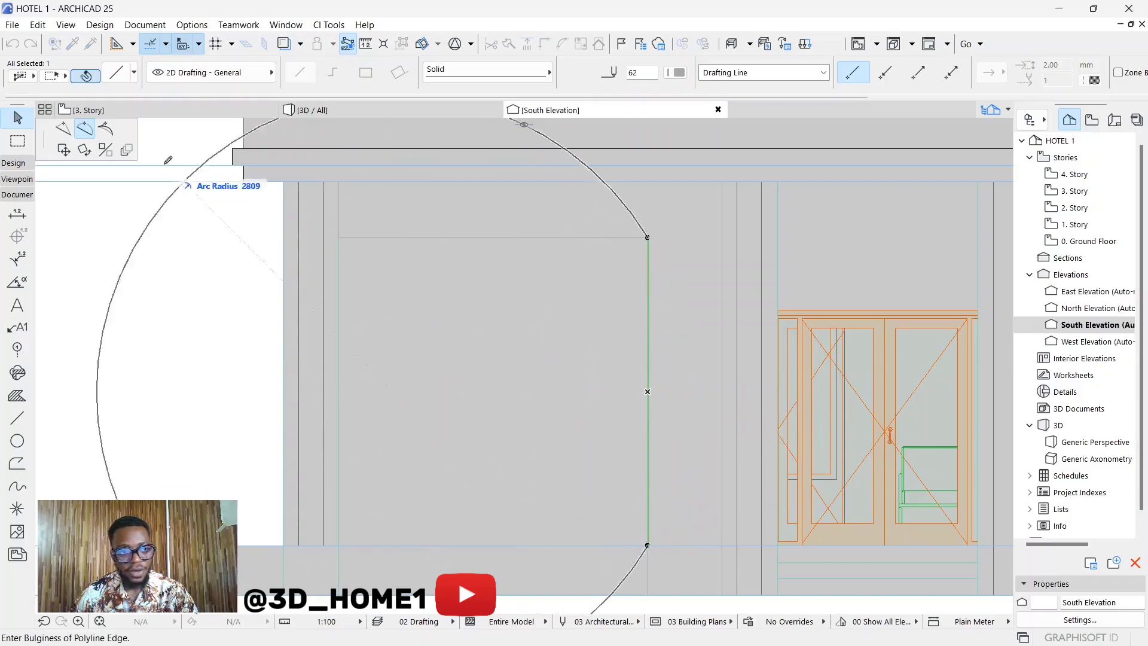
pyautogui.click(109, 130)
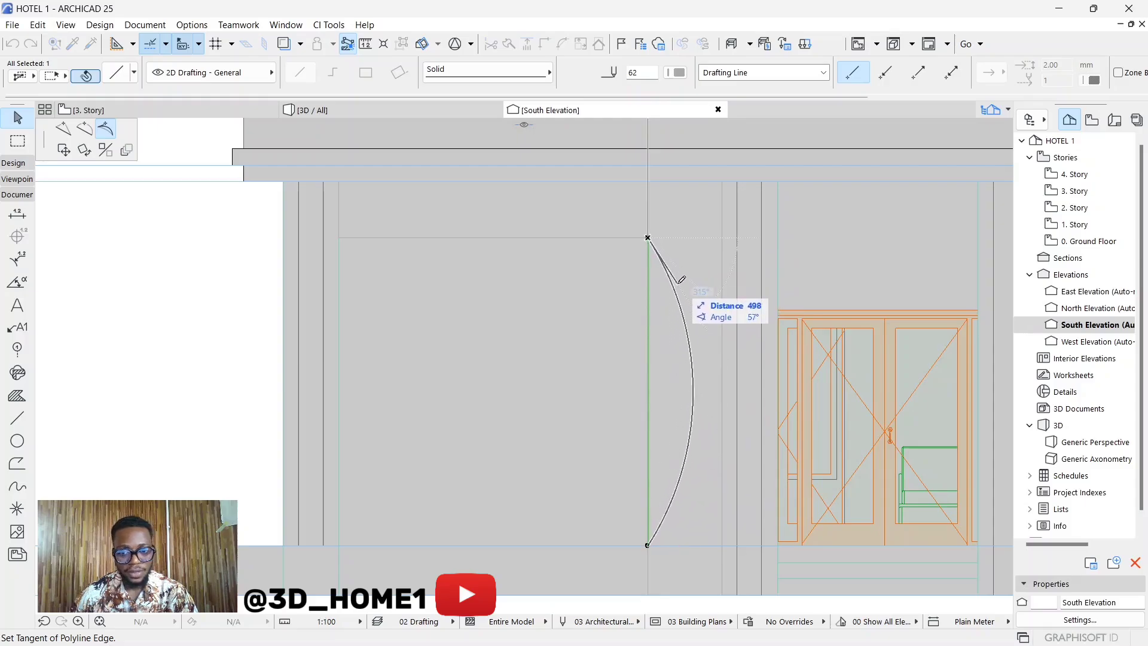
pyautogui.click(83, 131)
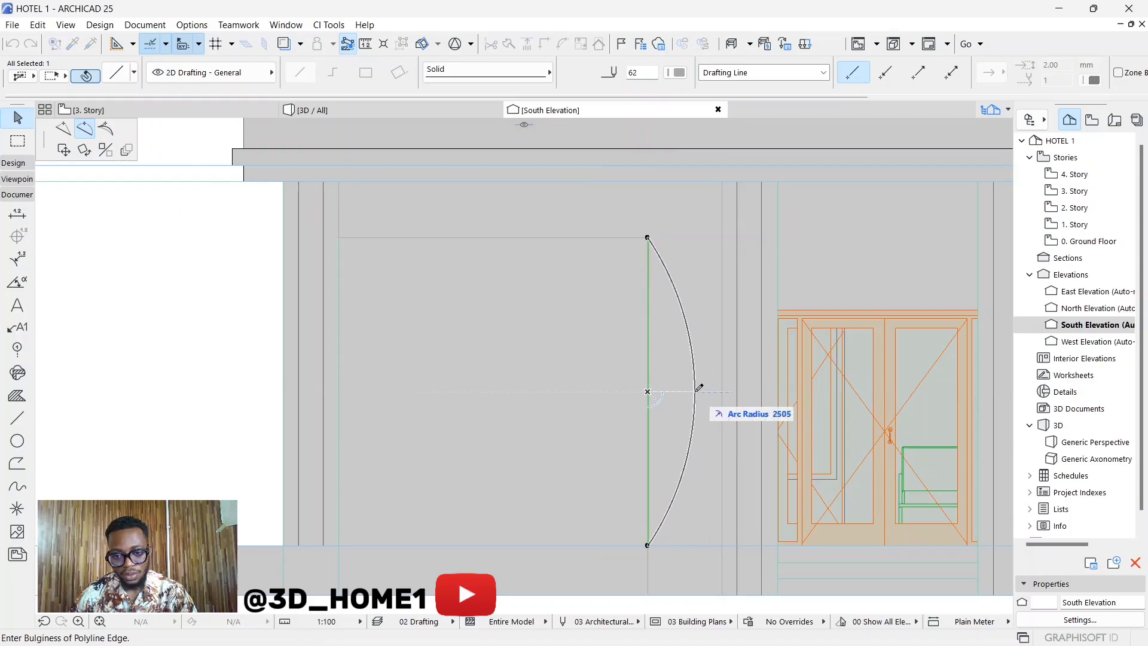
pyautogui.click(699, 388)
pyautogui.click(641, 367)
pyautogui.scroll(-2, 642, 366)
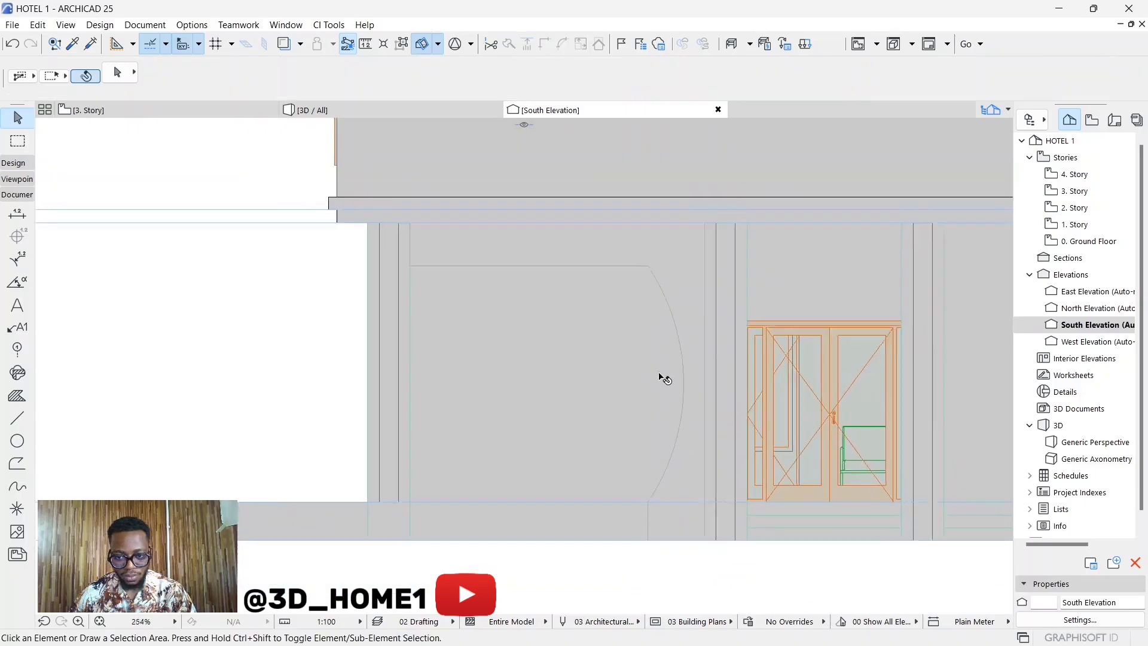
pyautogui.scroll(-2, 661, 359)
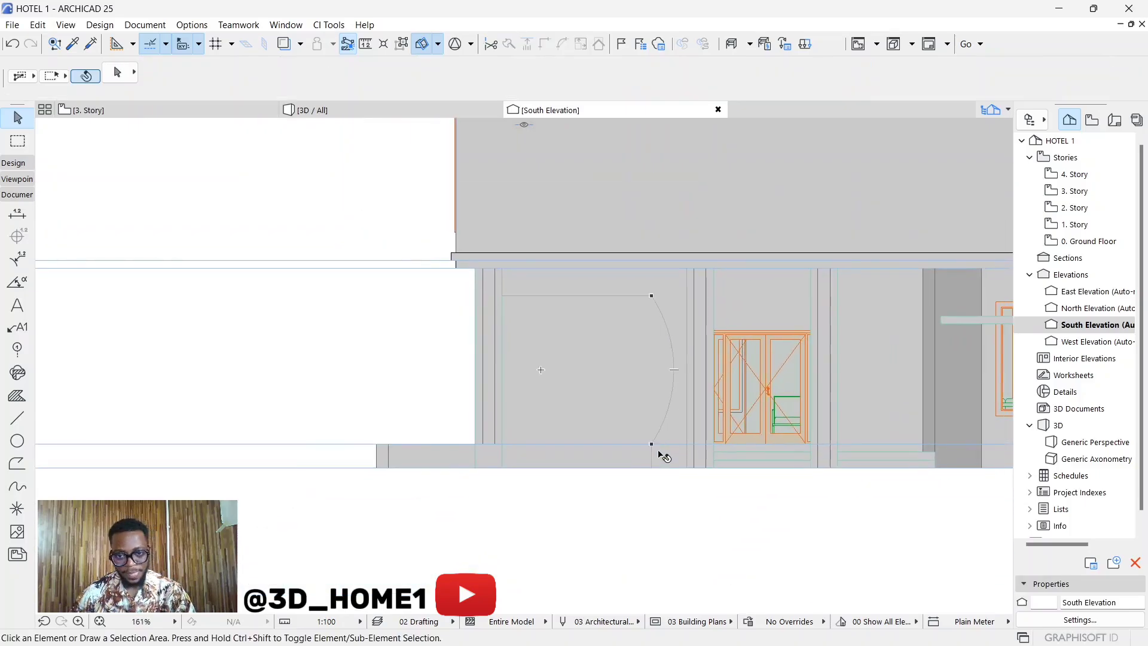
pyautogui.scroll(2, 682, 441)
pyautogui.scroll(1, 673, 386)
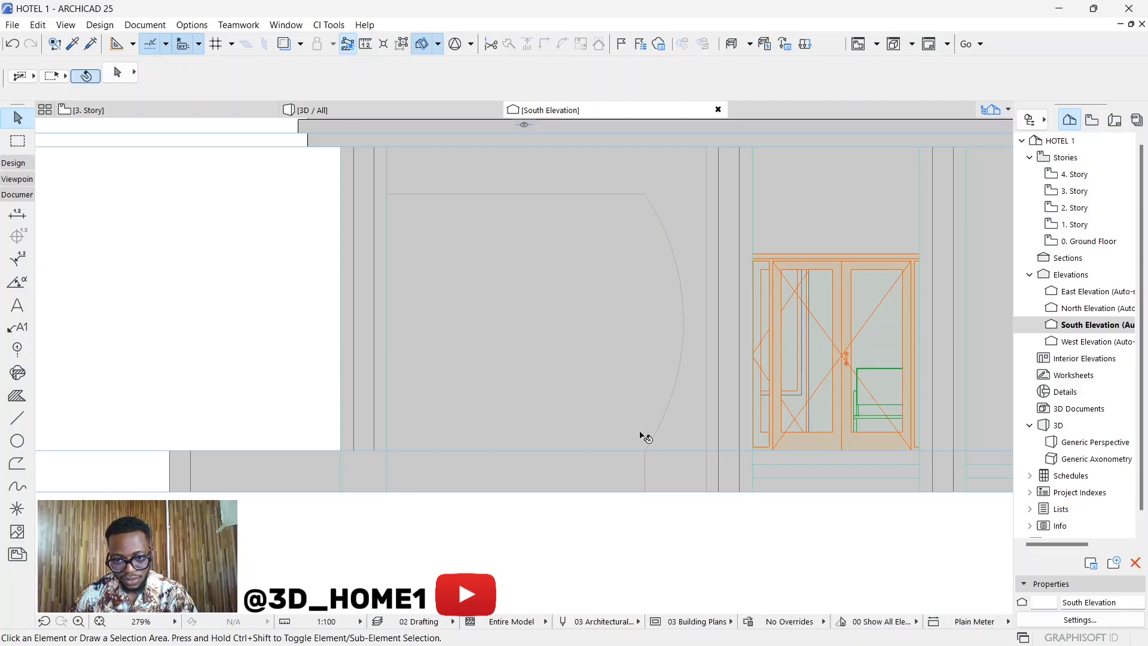
pyautogui.scroll(-2, 584, 415)
pyautogui.scroll(3, 628, 284)
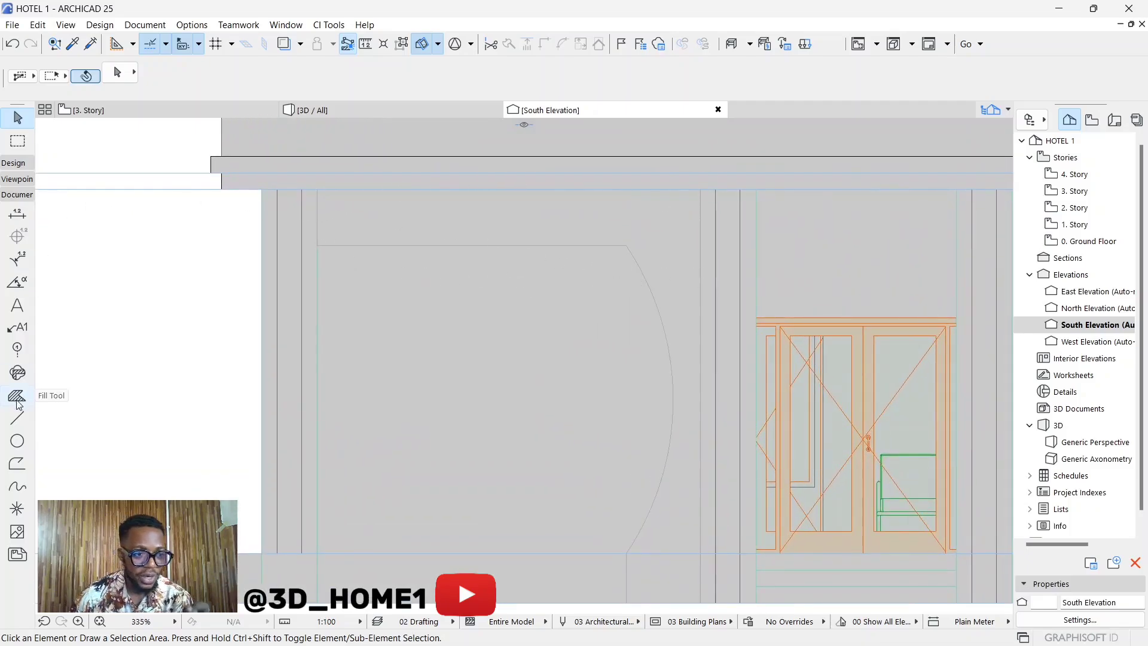
pyautogui.click(18, 420)
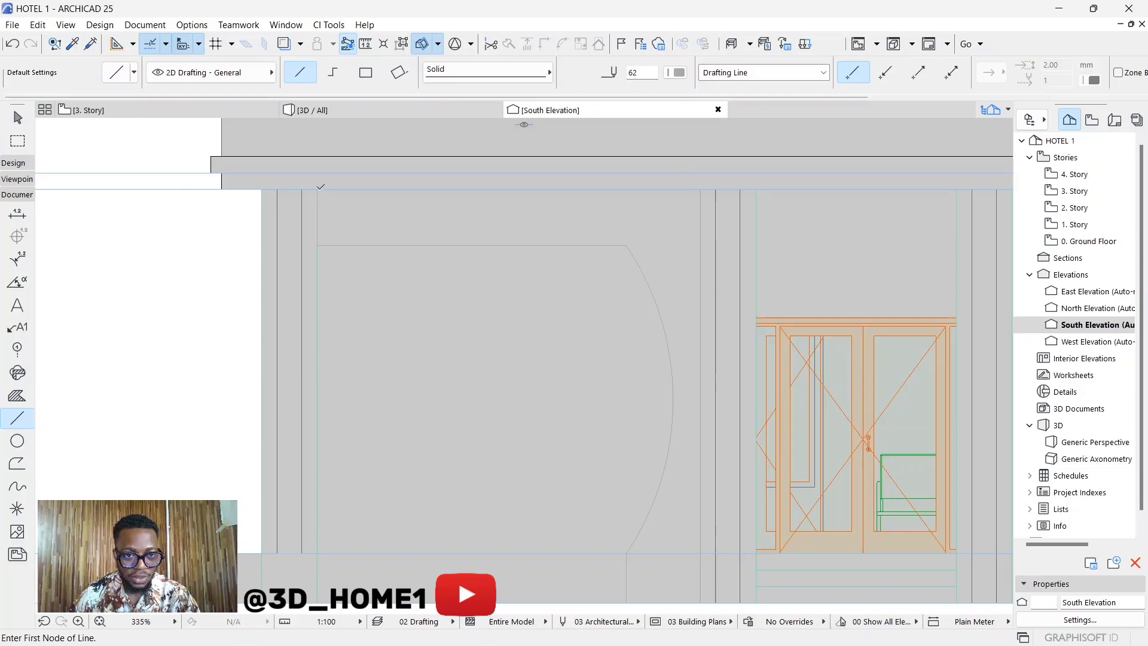
pyautogui.click(317, 189)
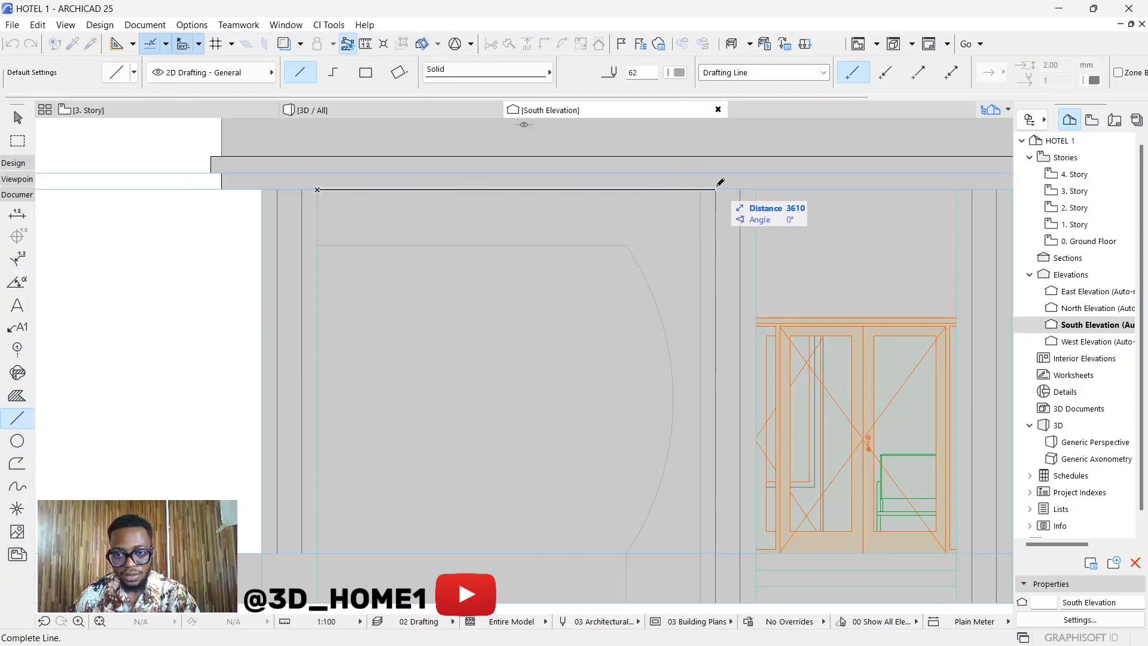
pyautogui.press('Escape')
pyautogui.press('Escape')
# Show the design tools for modelling the outlined facade feature.
pyautogui.scroll(-2, 670, 208)
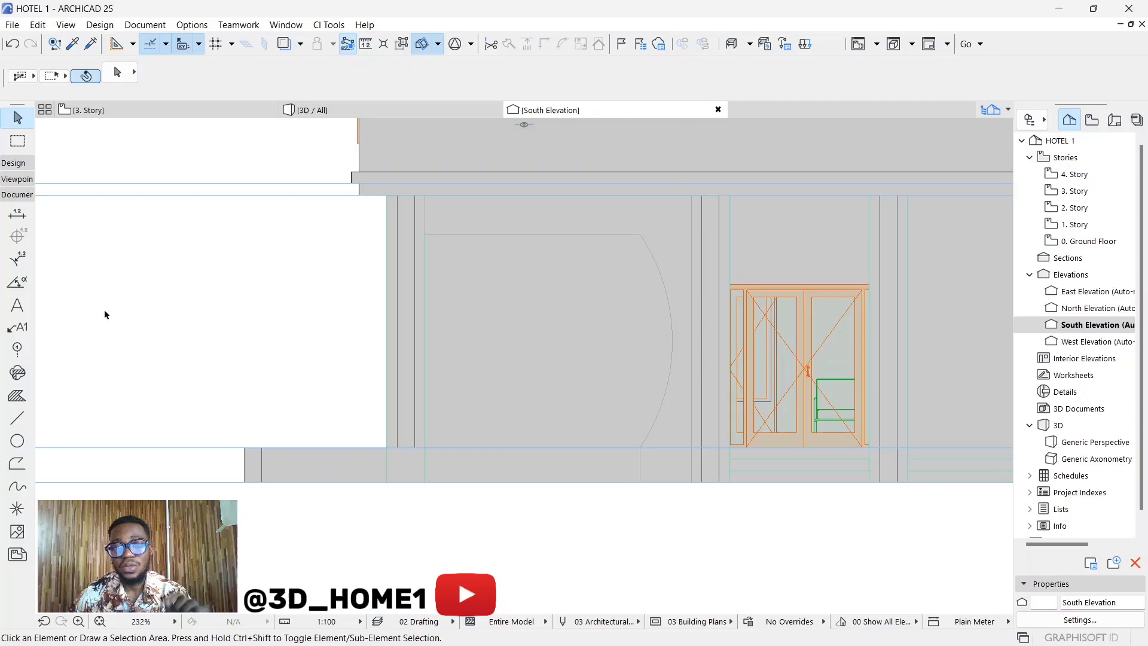
pyautogui.click(16, 163)
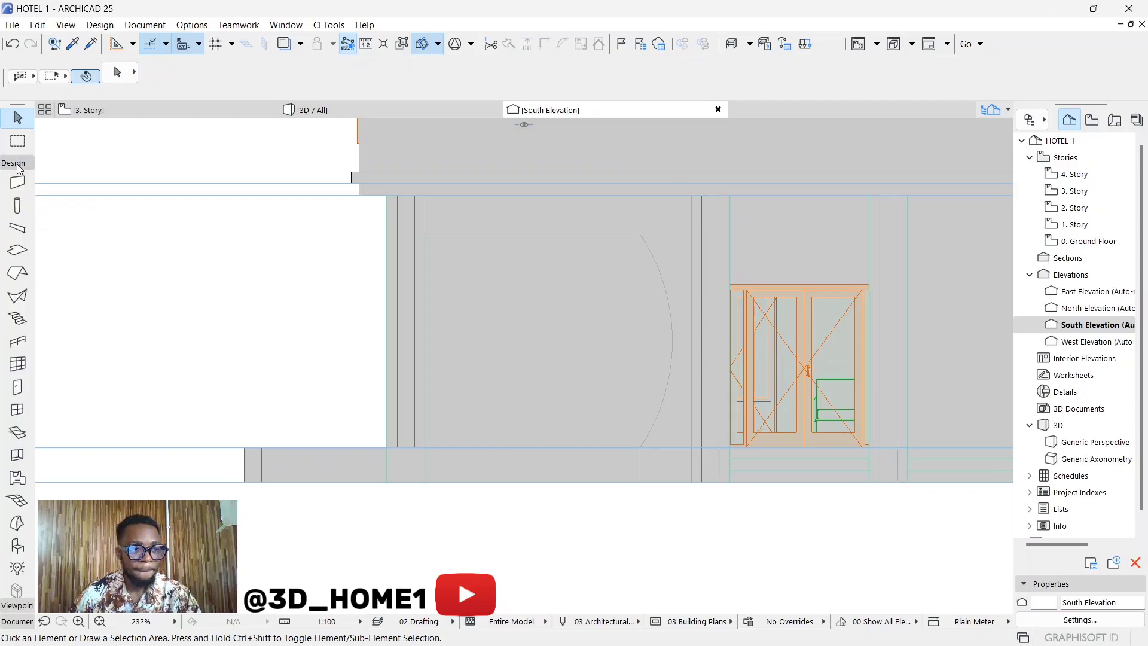
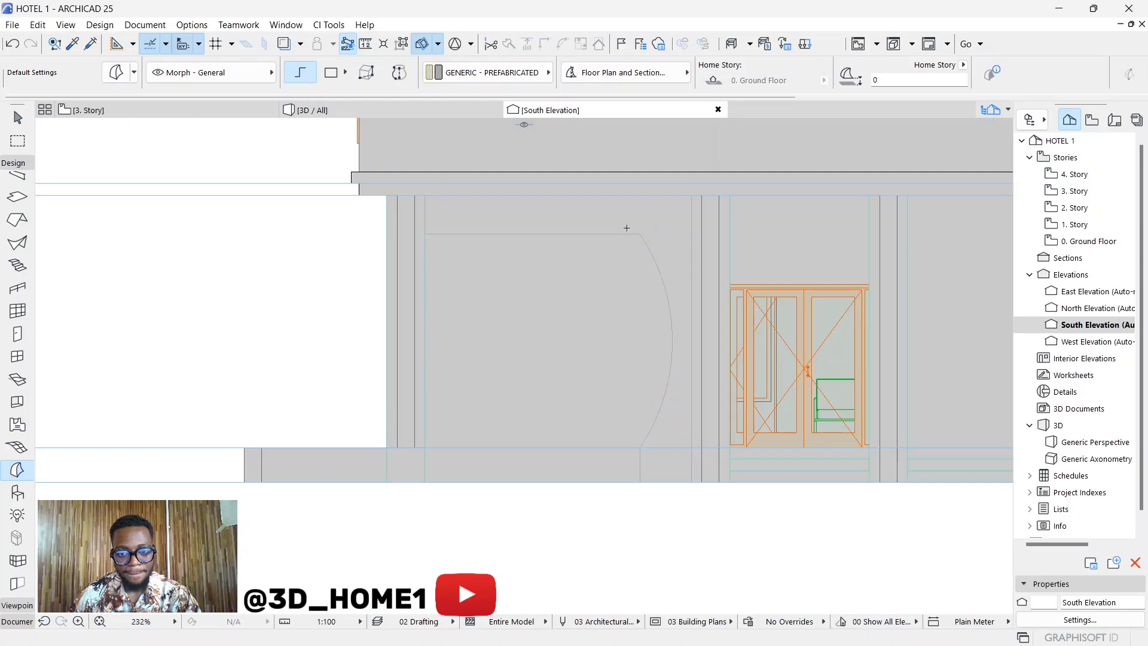
# Try to create a morph from the curved outline between the front columns with the Magic Wand.
pyautogui.scroll(2, 627, 227)
pyautogui.press('Escape')
pyautogui.click(635, 226)
pyautogui.press('Escape')
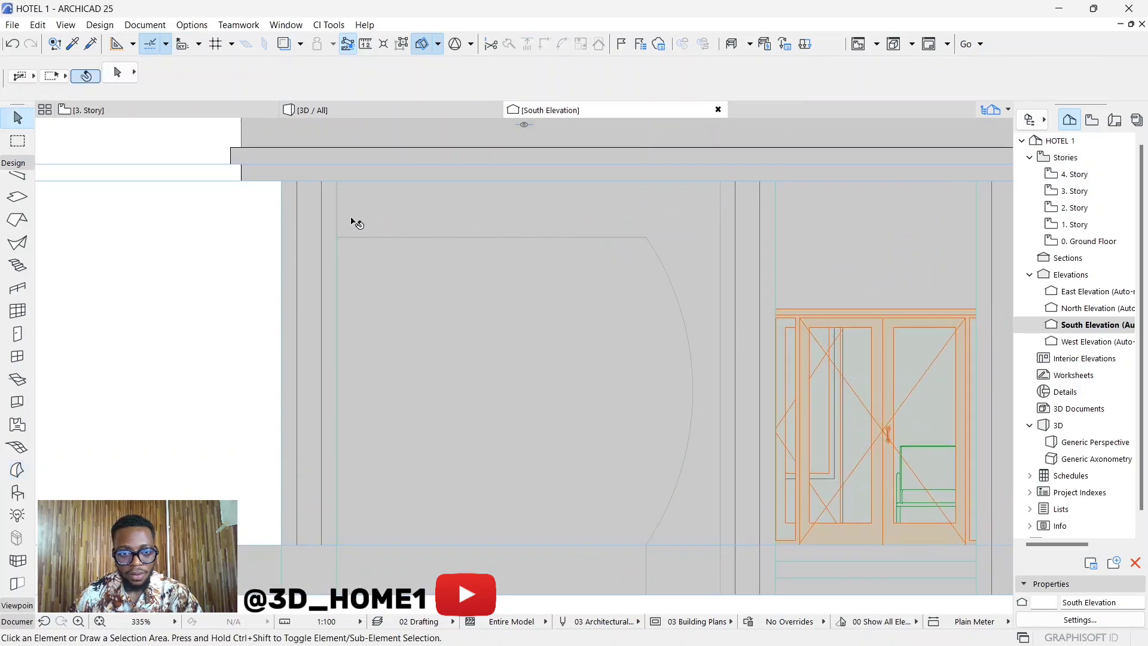
pyautogui.click(351, 220)
pyautogui.press('Escape')
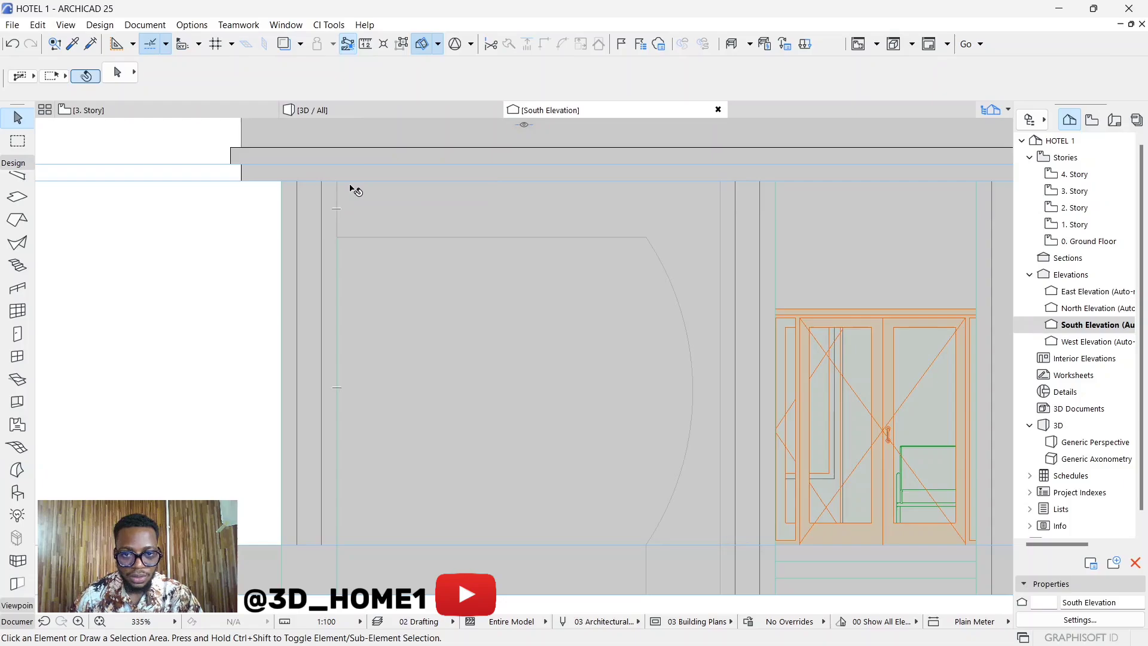
pyautogui.click(17, 470)
pyautogui.press('space')
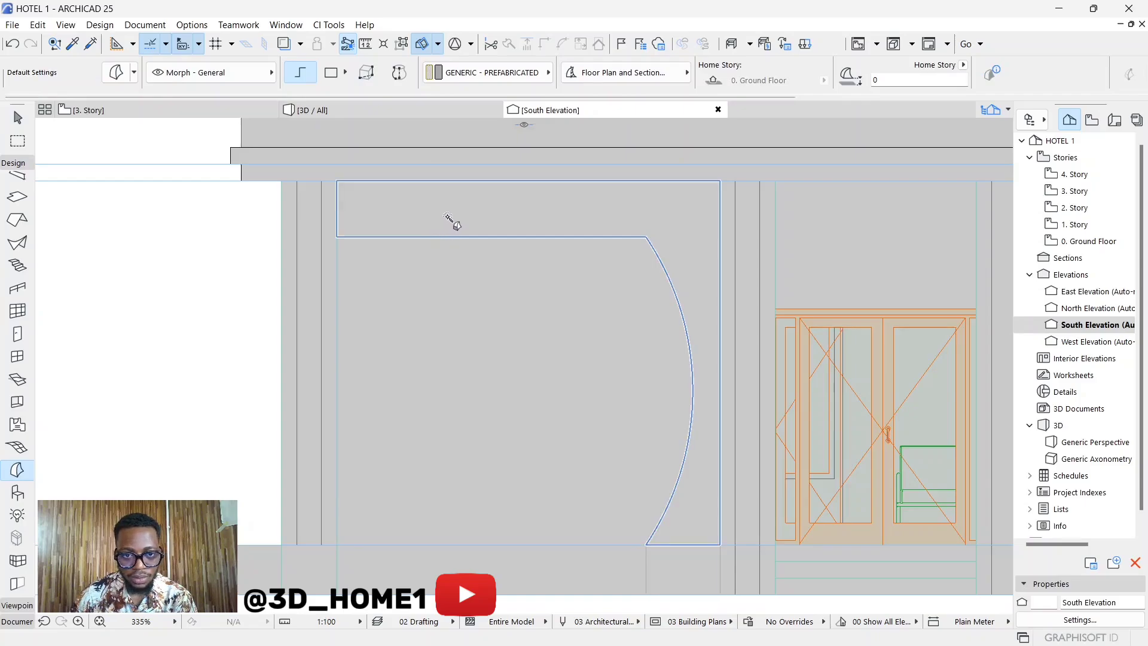
pyautogui.click(448, 217)
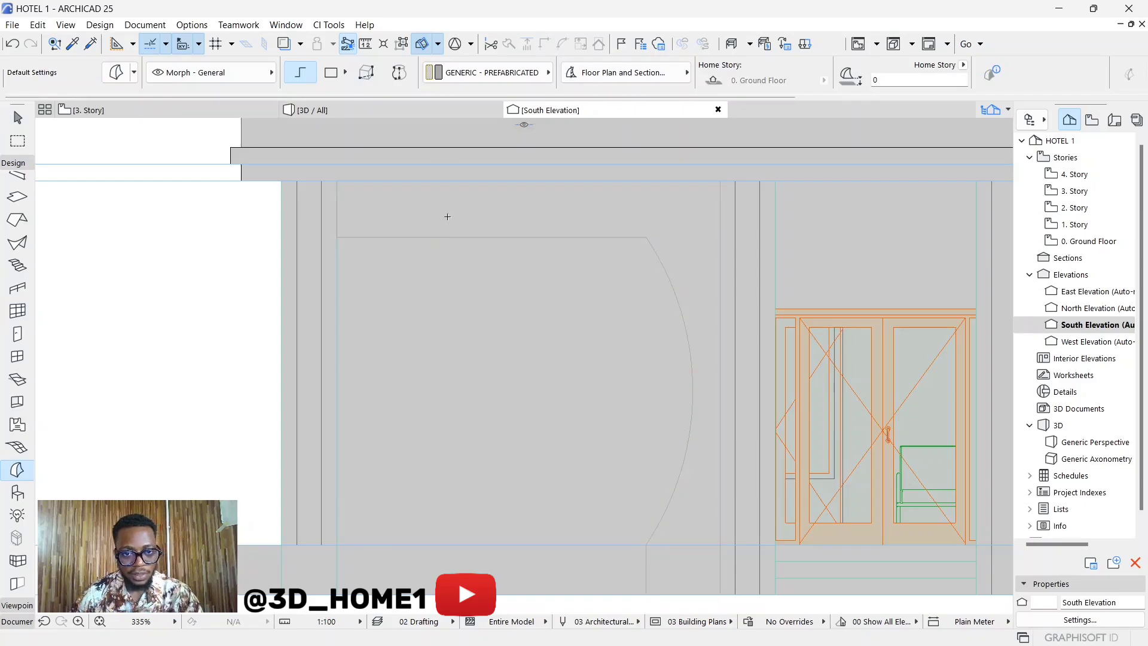
pyautogui.press('Escape')
# Move all the lines and the arc of the curved outline together to the empty area below the ground line, between the two buildings.
pyautogui.click(382, 237)
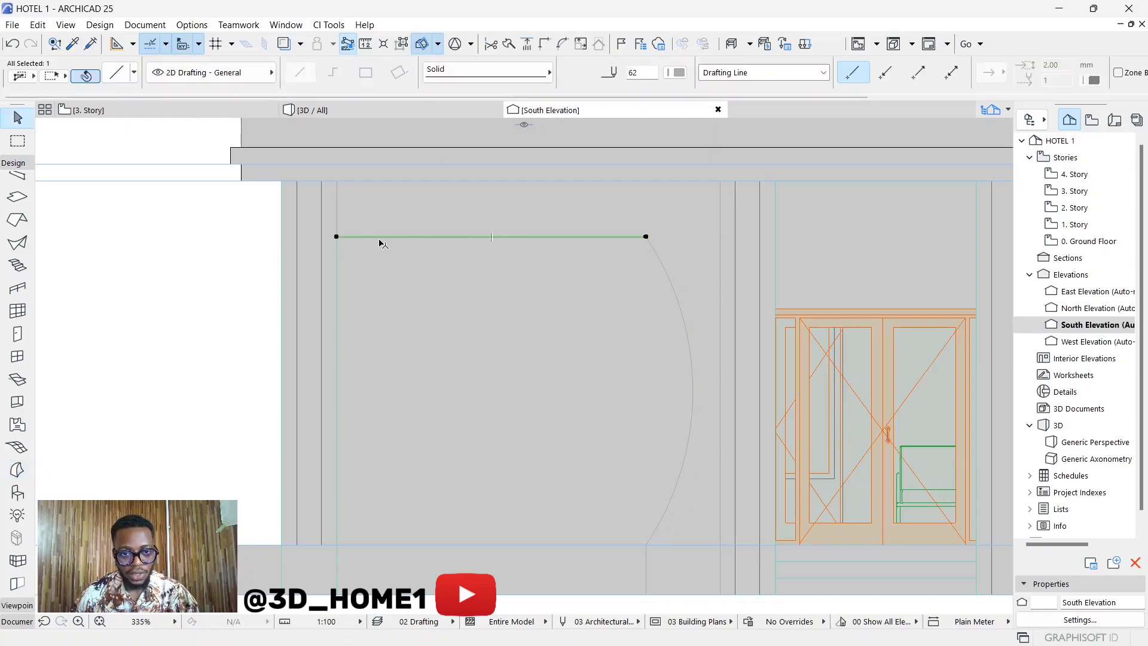
pyautogui.keyDown('shift'); pyautogui.click(367, 181); pyautogui.keyUp('shift')
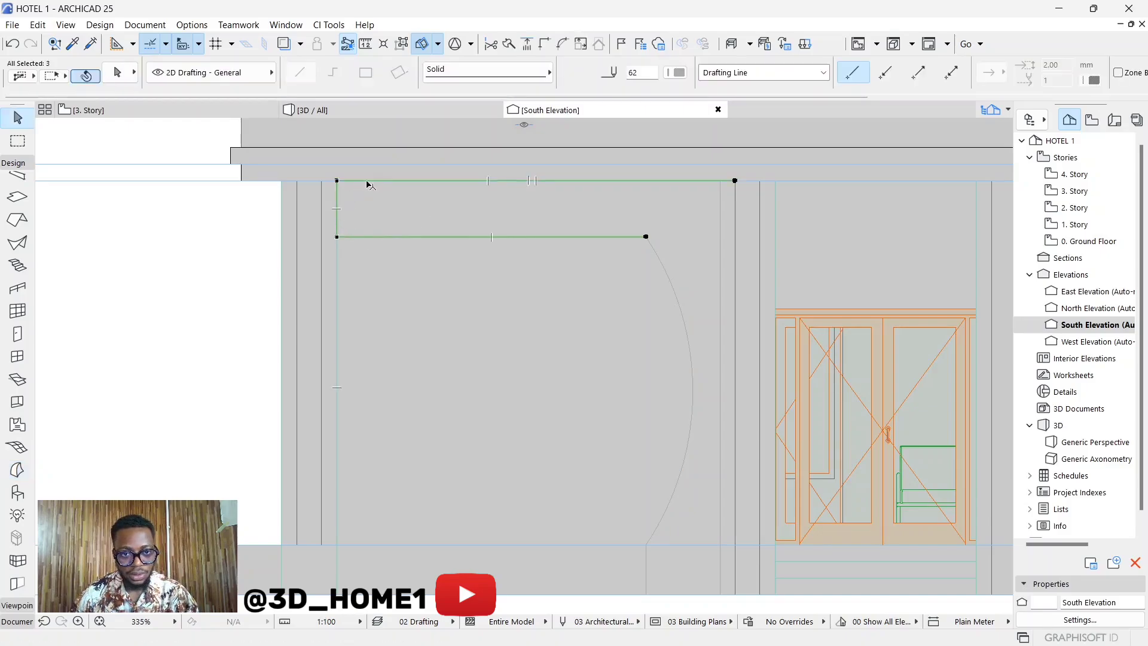
pyautogui.keyDown('shift'); pyautogui.click(721, 233); pyautogui.keyUp('shift')
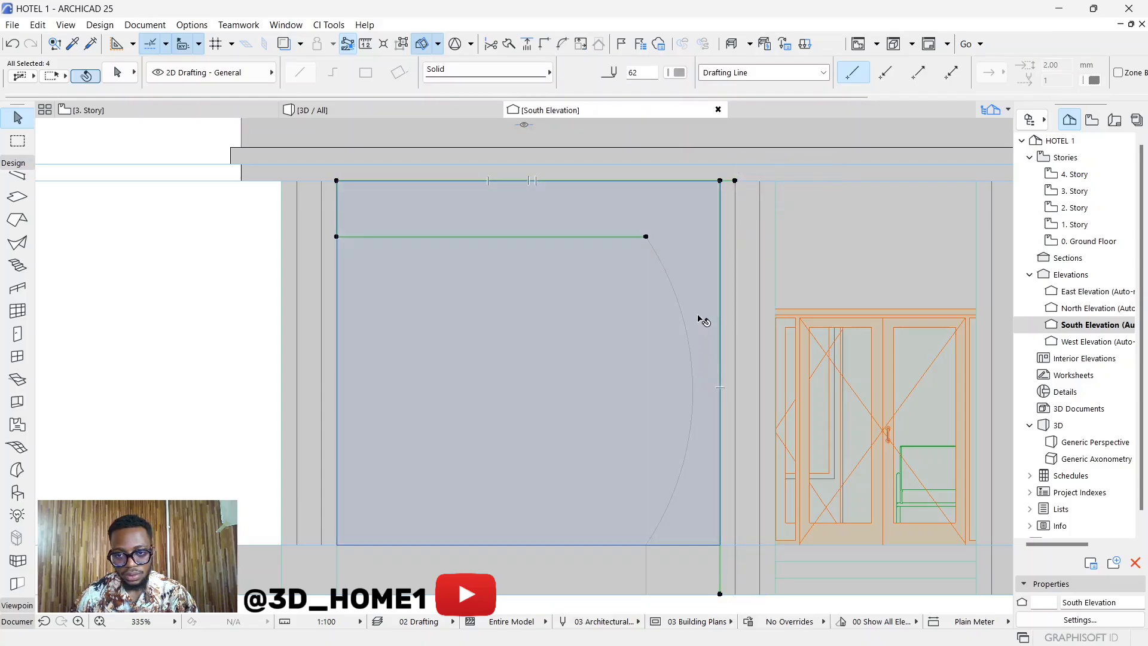
pyautogui.keyDown('shift'); pyautogui.click(687, 323); pyautogui.keyUp('shift')
pyautogui.scroll(-2, 664, 447)
pyautogui.scroll(2, 664, 447)
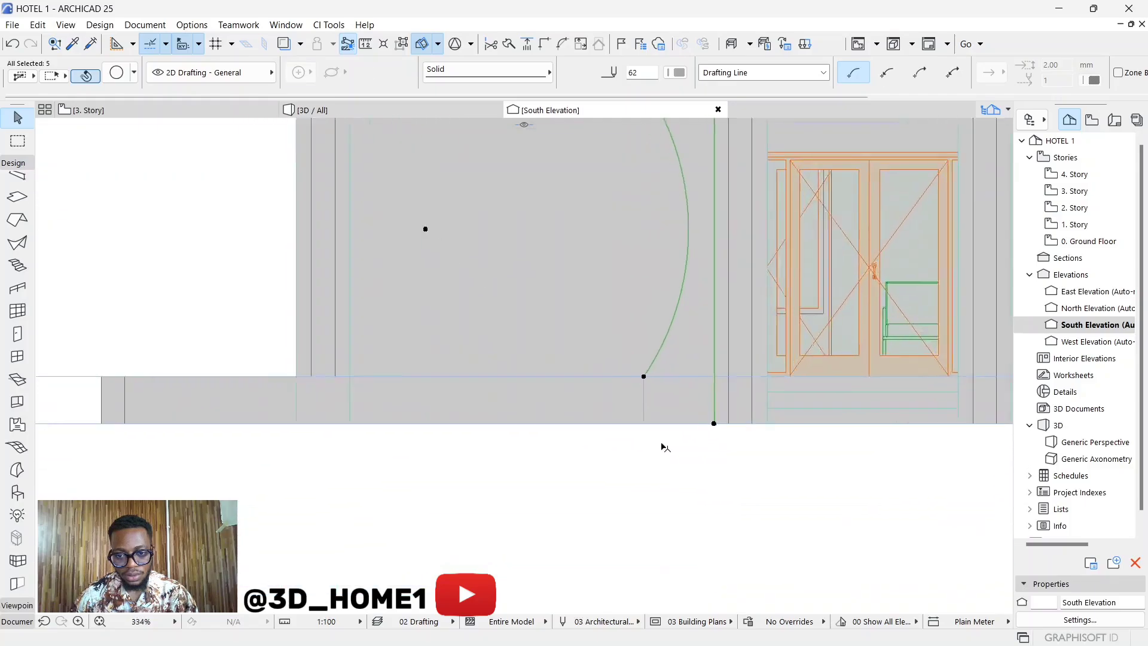
pyautogui.scroll(2, 664, 447)
pyautogui.keyDown('shift'); pyautogui.click(643, 400); pyautogui.keyUp('shift')
pyautogui.keyDown('shift'); pyautogui.click(681, 413); pyautogui.keyUp('shift')
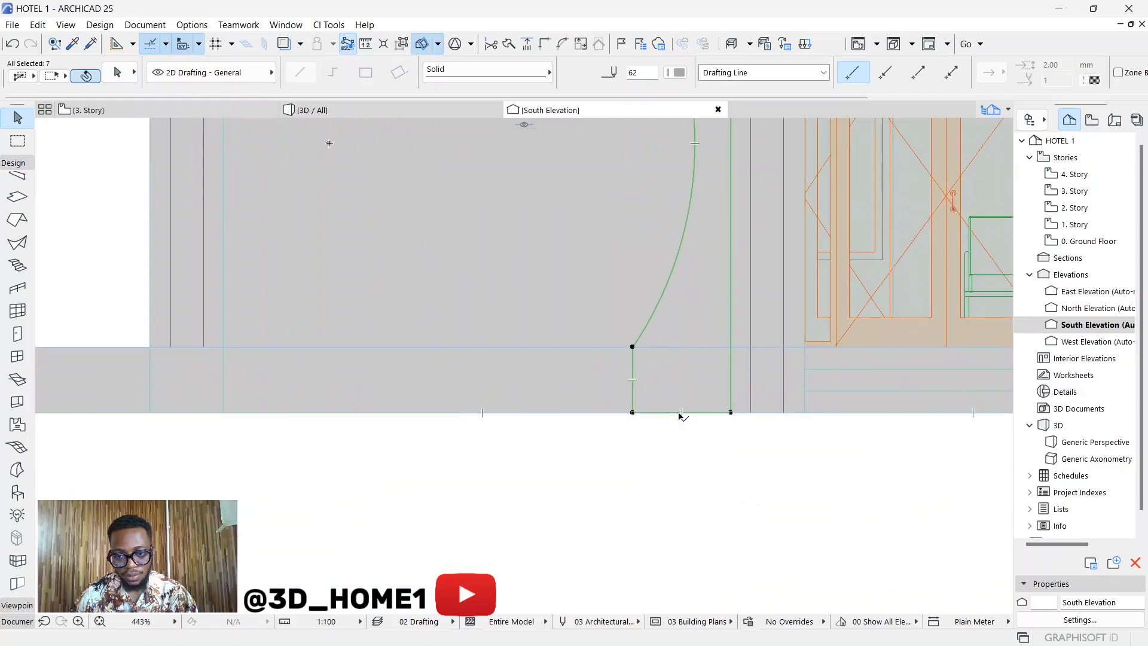
pyautogui.scroll(-5, 677, 442)
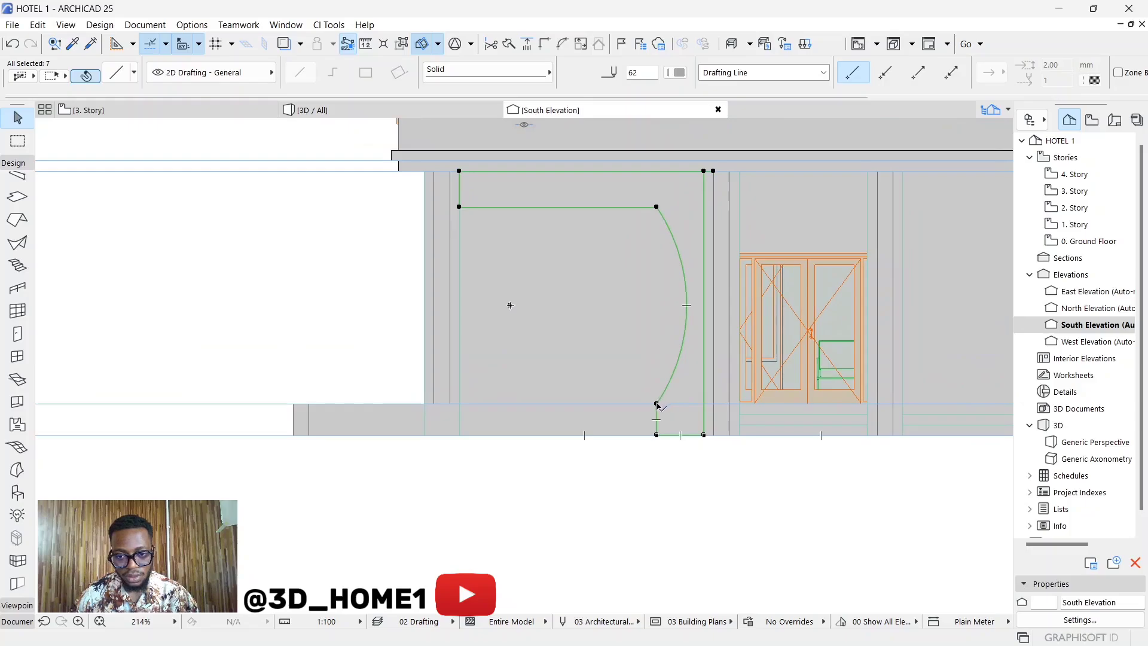
pyautogui.click(656, 405)
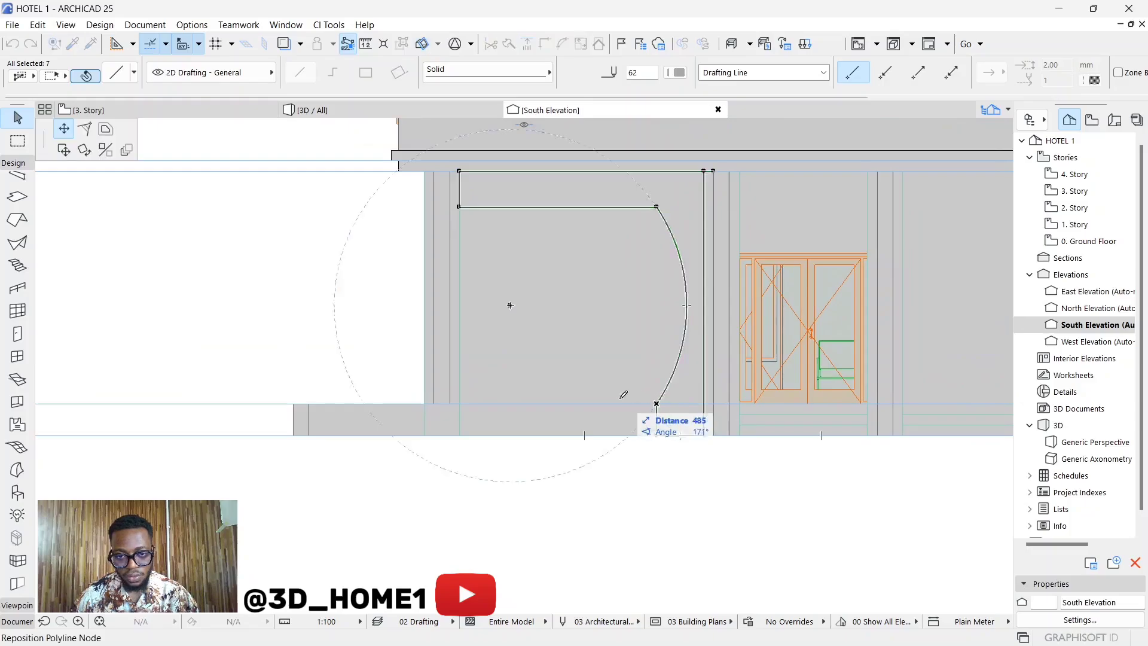
pyautogui.click(64, 149)
pyautogui.scroll(-3, 838, 442)
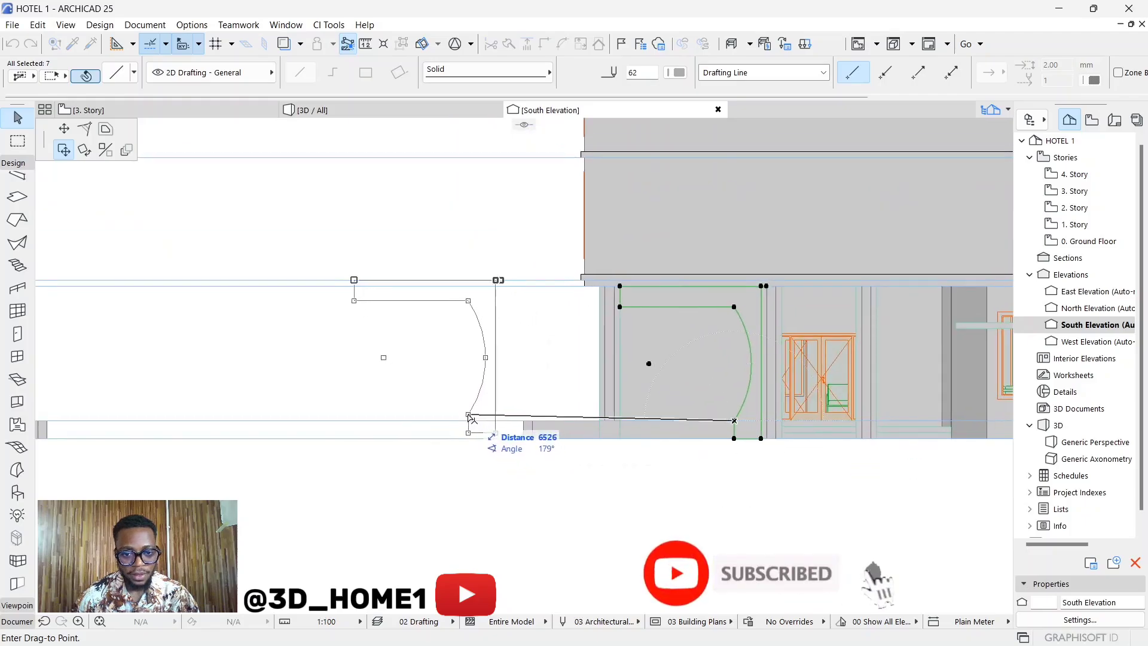
pyautogui.scroll(-3, 515, 413)
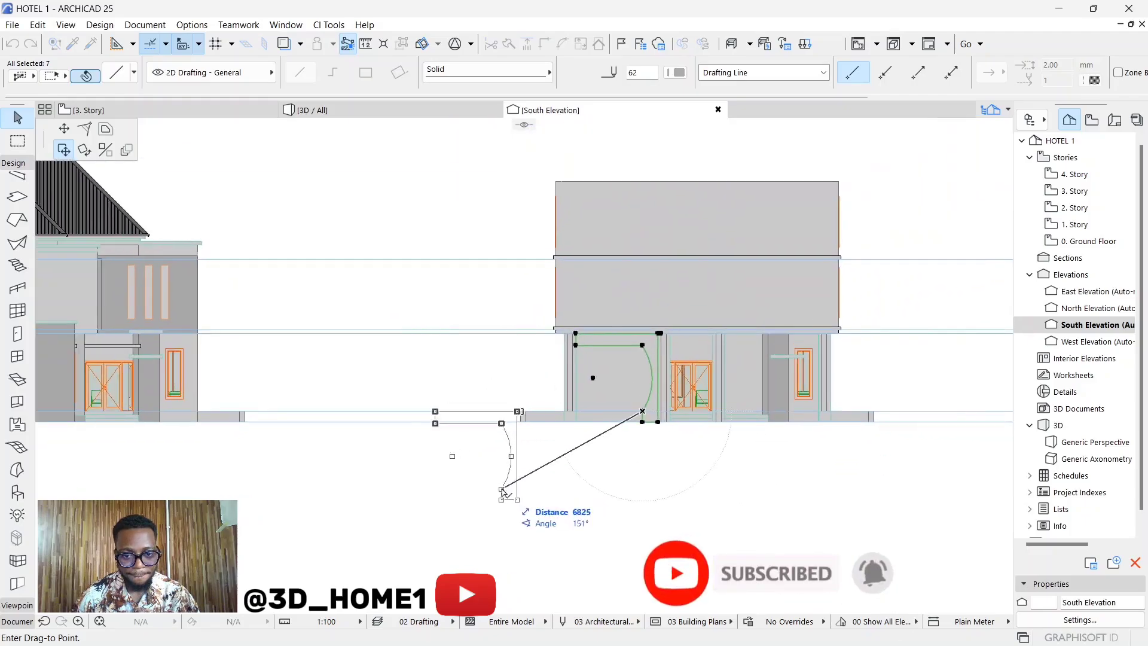
pyautogui.click(489, 515)
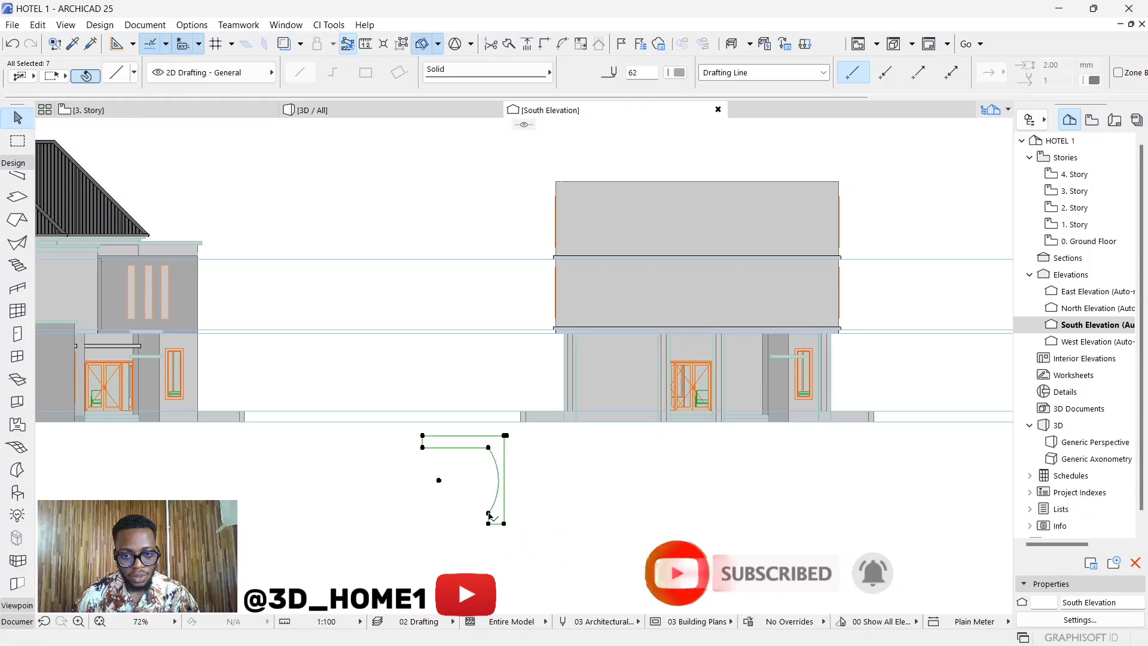
pyautogui.scroll(2, 491, 519)
pyautogui.click(595, 484)
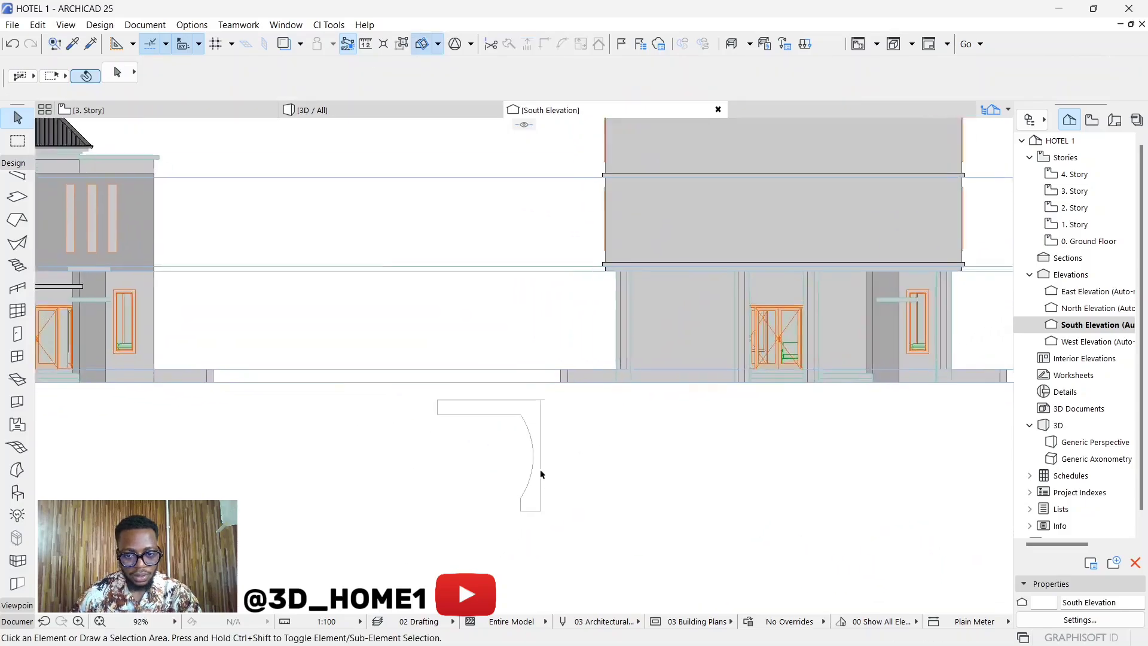
# Create a morph face from the closed curved outline below the ground line with the Magic Wand.
pyautogui.scroll(3, 554, 376)
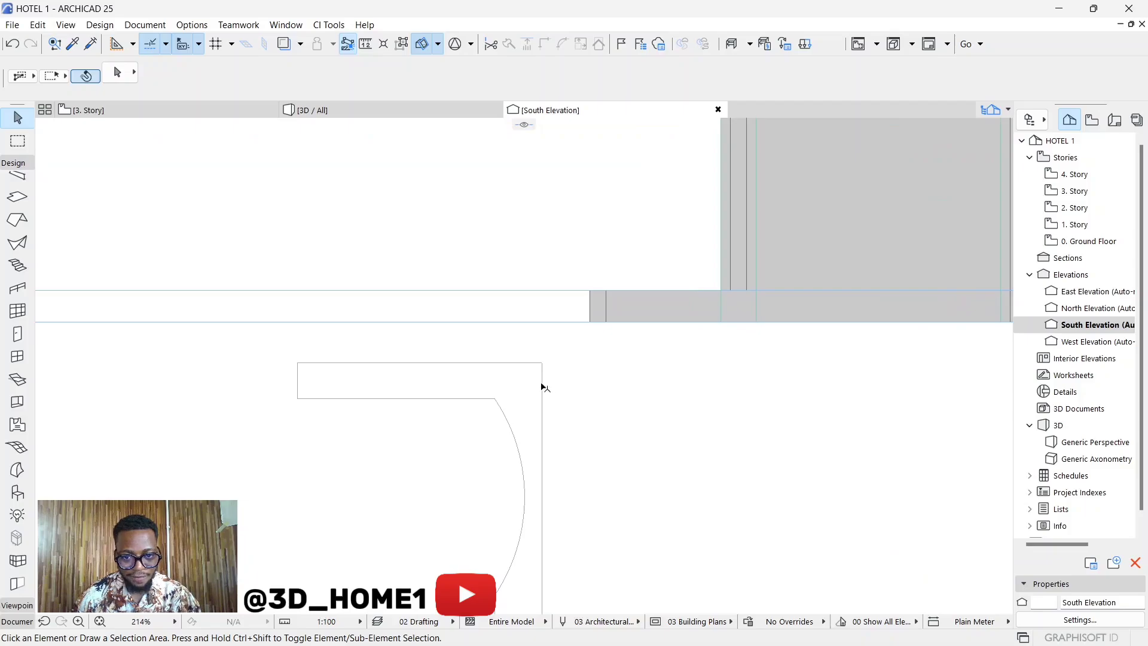
pyautogui.scroll(-1, 541, 387)
pyautogui.scroll(3, 564, 398)
pyautogui.scroll(-1, 508, 327)
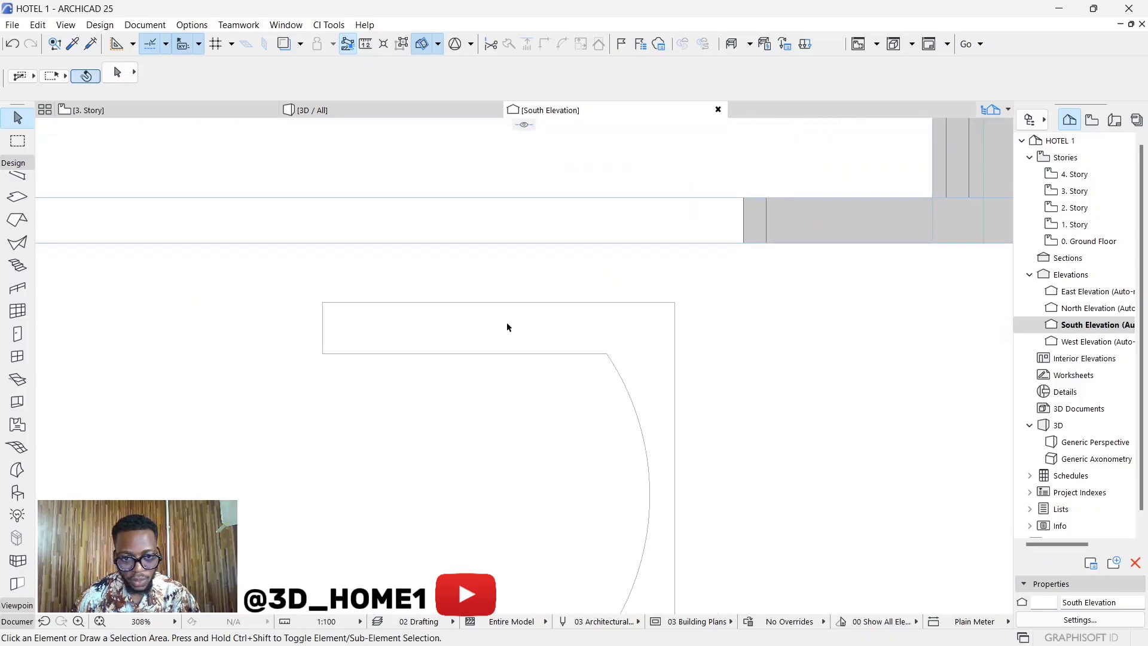
pyautogui.scroll(-3, 481, 297)
pyautogui.scroll(1, 577, 474)
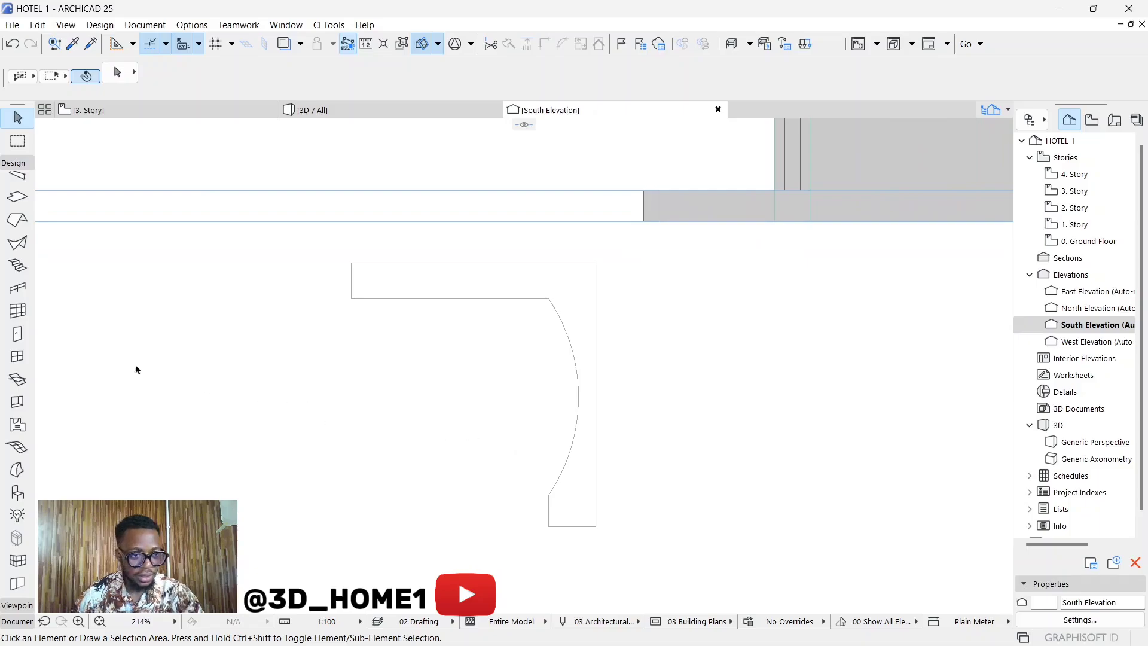
pyautogui.click(17, 469)
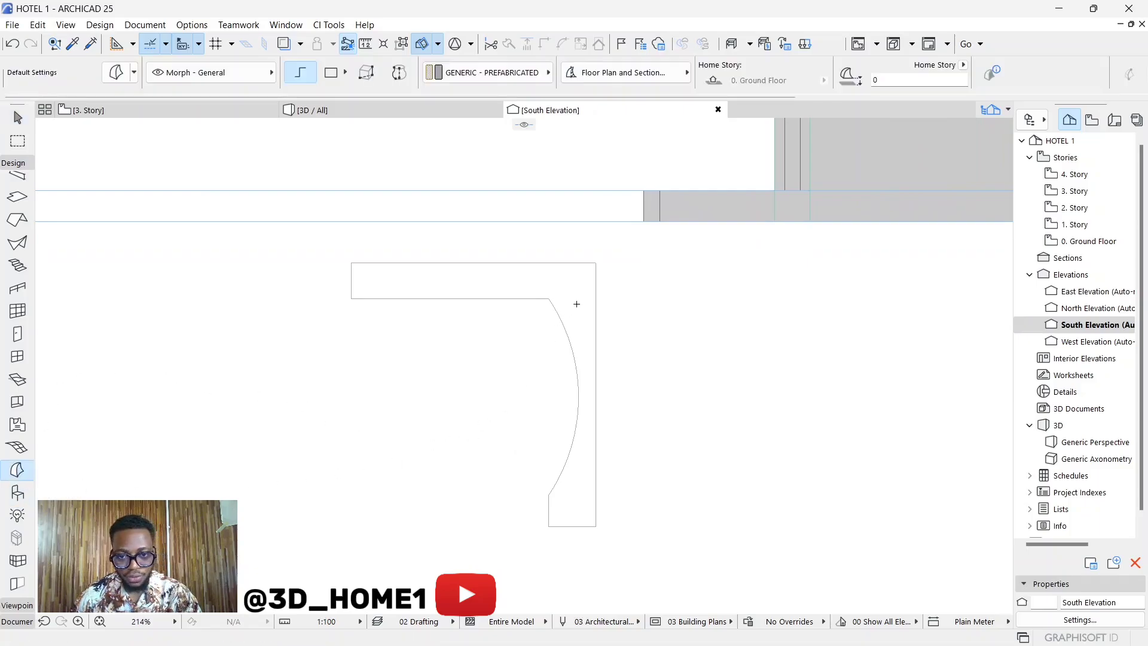
pyautogui.press('space')
pyautogui.click(577, 299)
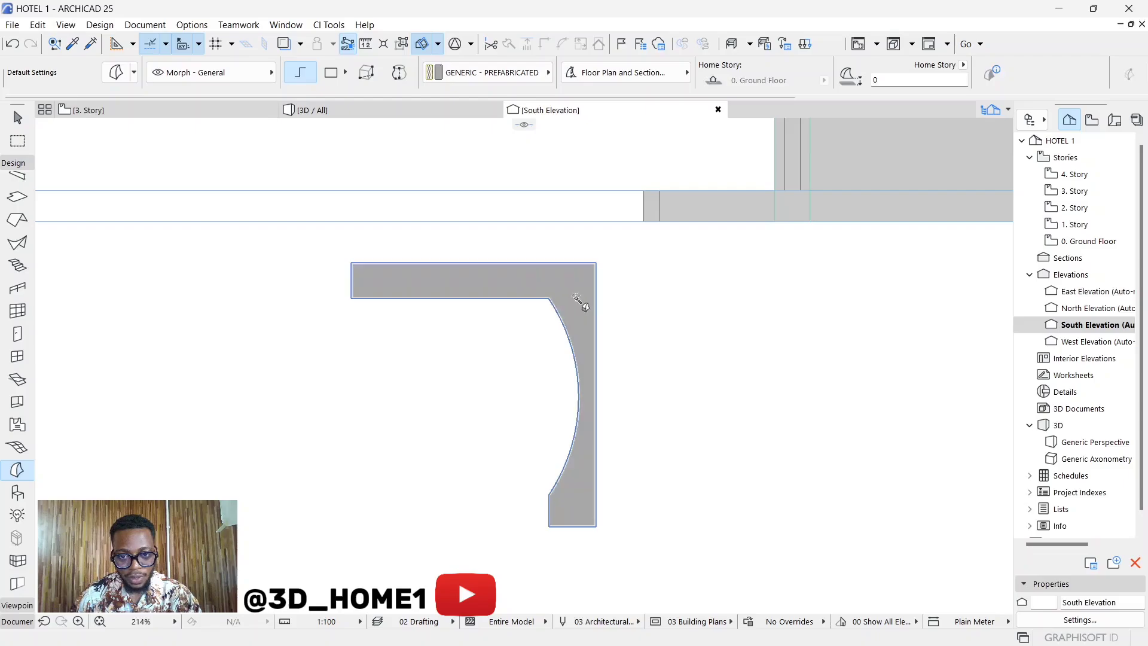
pyautogui.press('Escape')
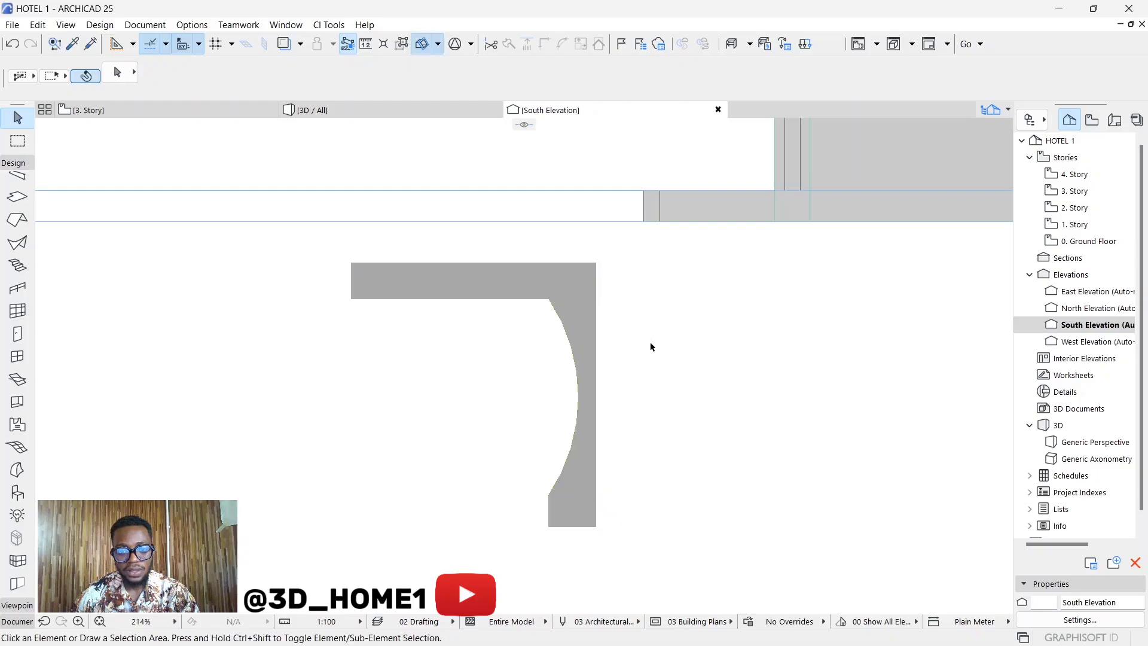
# Move the morph by its lower outer corner to the foot of the column beside the entrance door, at ground level.
pyautogui.click(591, 322)
pyautogui.scroll(-3, 605, 478)
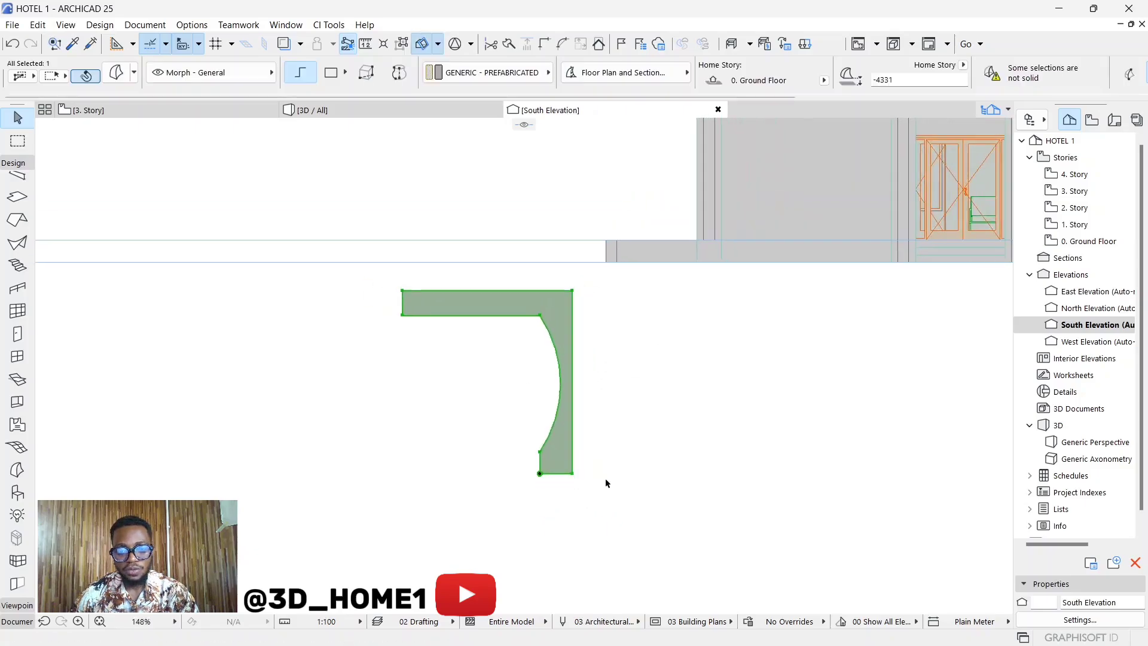
pyautogui.click(544, 465)
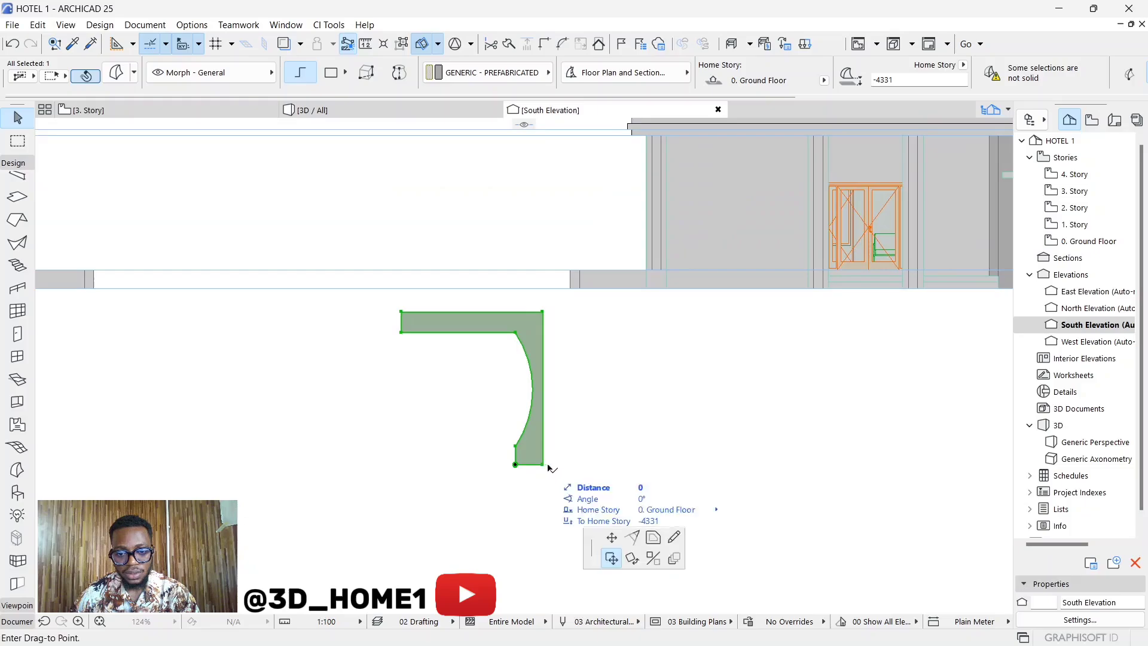
pyautogui.scroll(-2, 616, 359)
pyautogui.scroll(3, 766, 306)
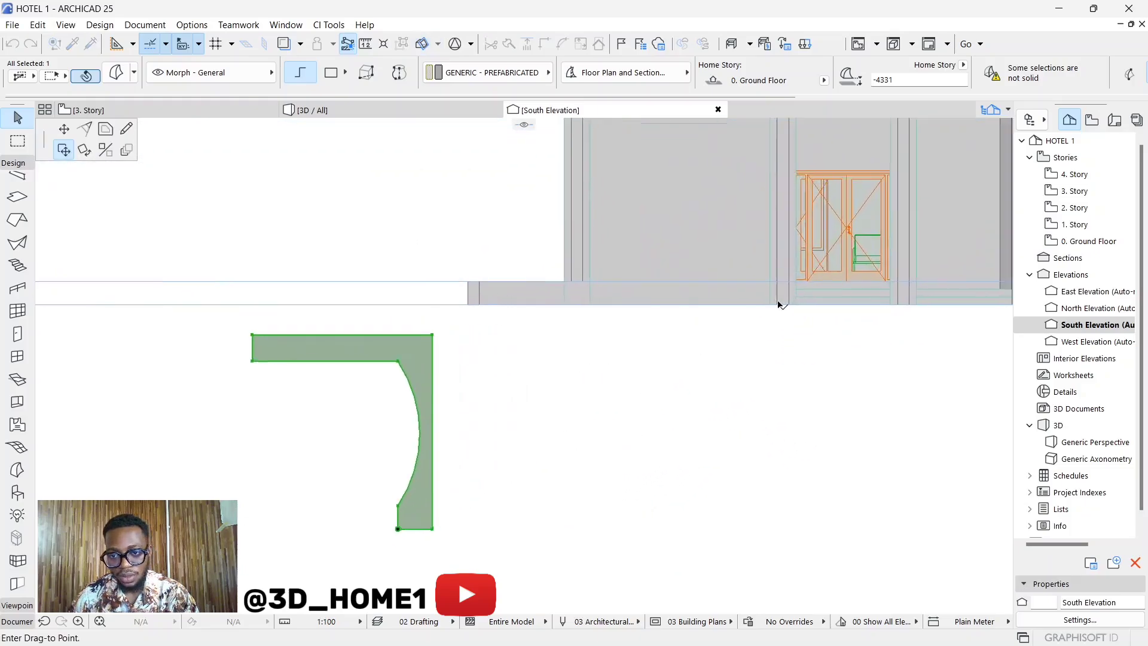
pyautogui.click(778, 307)
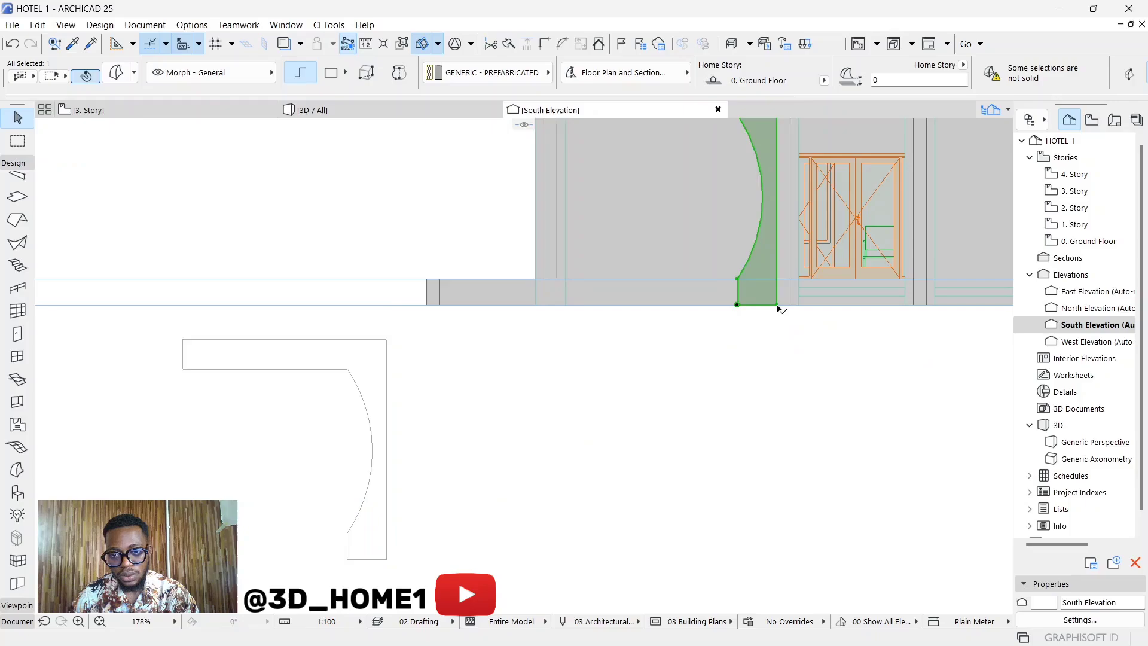
# Shift the morph horizontally by 135 mm towards the corner column so that its short end meets the column edge.
pyautogui.scroll(-2, 694, 382)
pyautogui.scroll(3, 694, 233)
pyautogui.scroll(3, 697, 229)
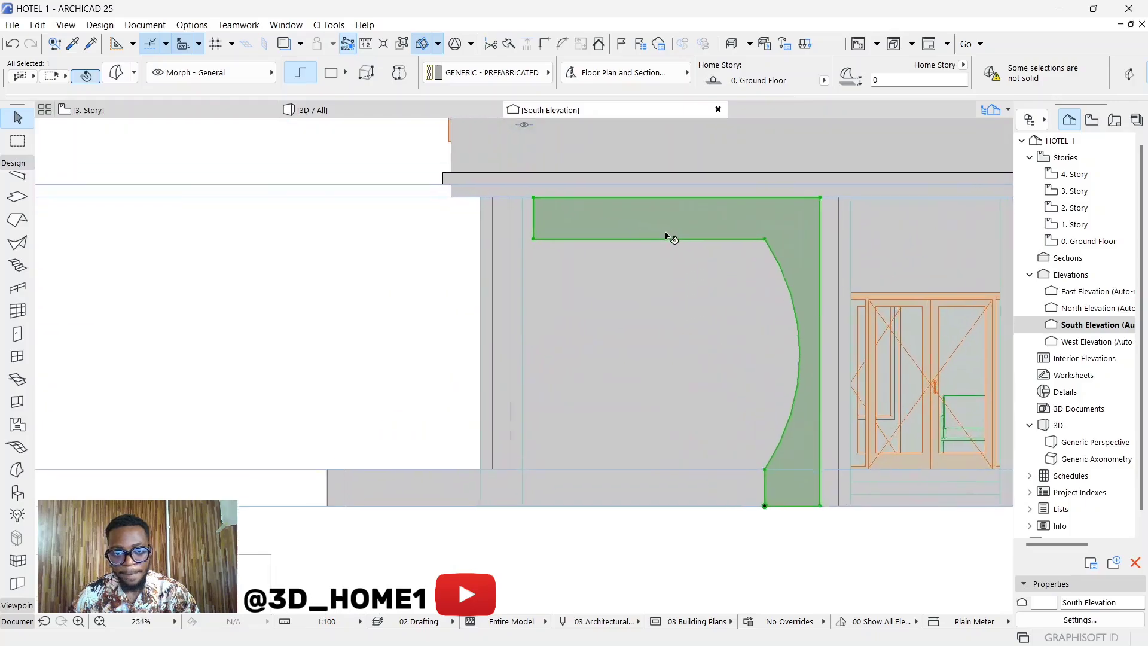
pyautogui.scroll(-1, 700, 339)
pyautogui.scroll(2, 589, 226)
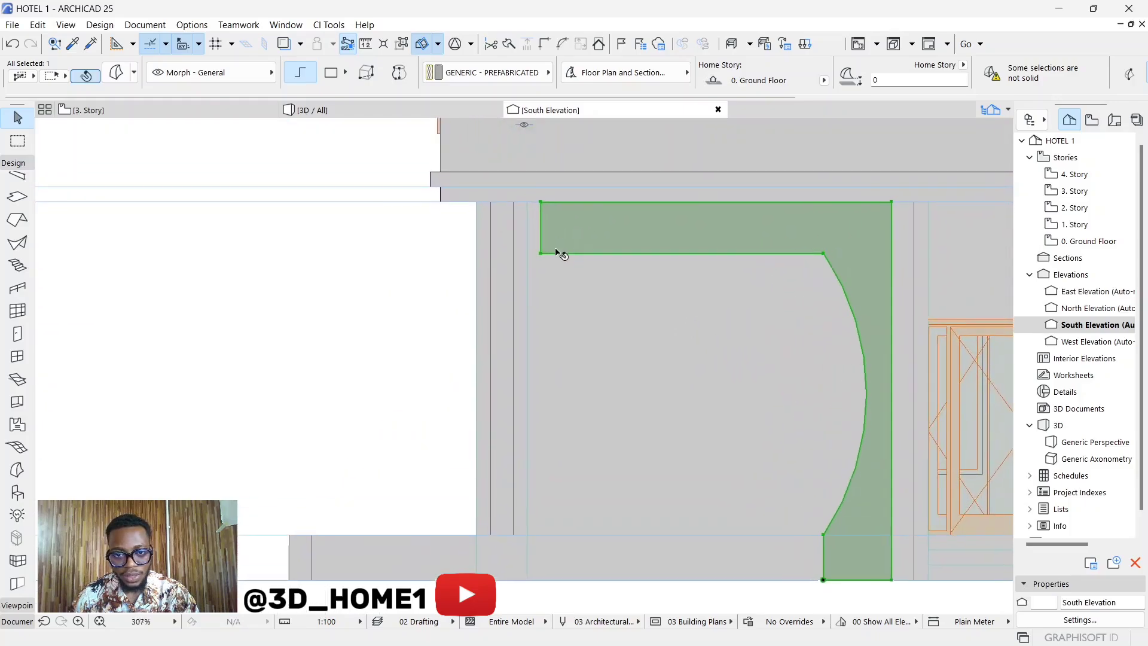
pyautogui.click(541, 254)
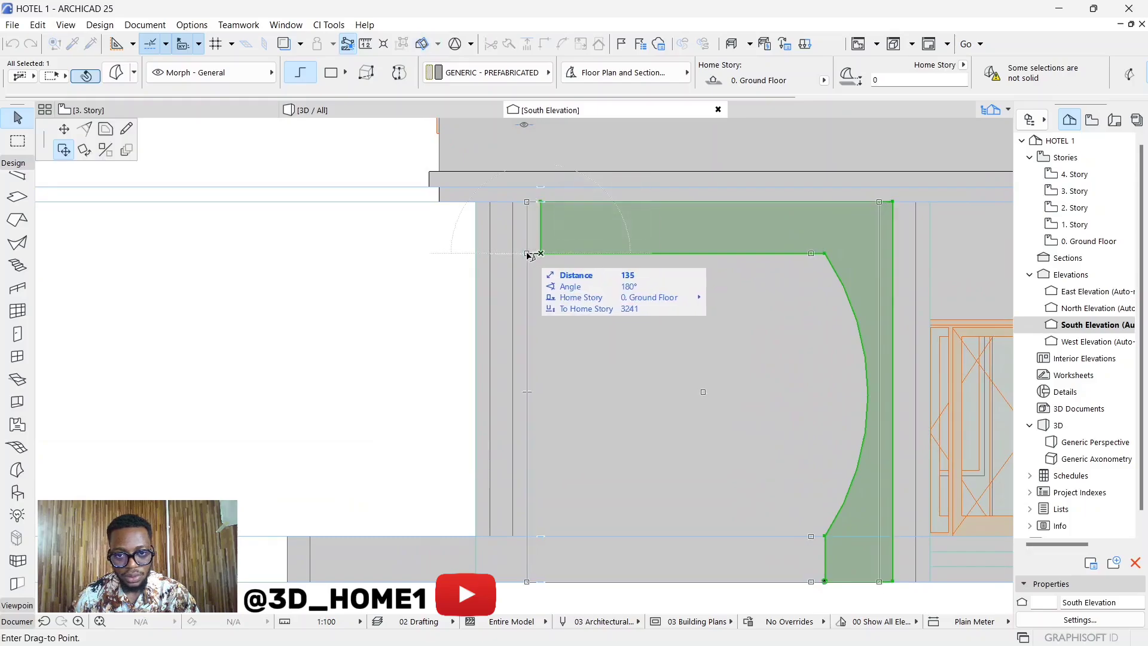
pyautogui.click(535, 254)
pyautogui.click(418, 260)
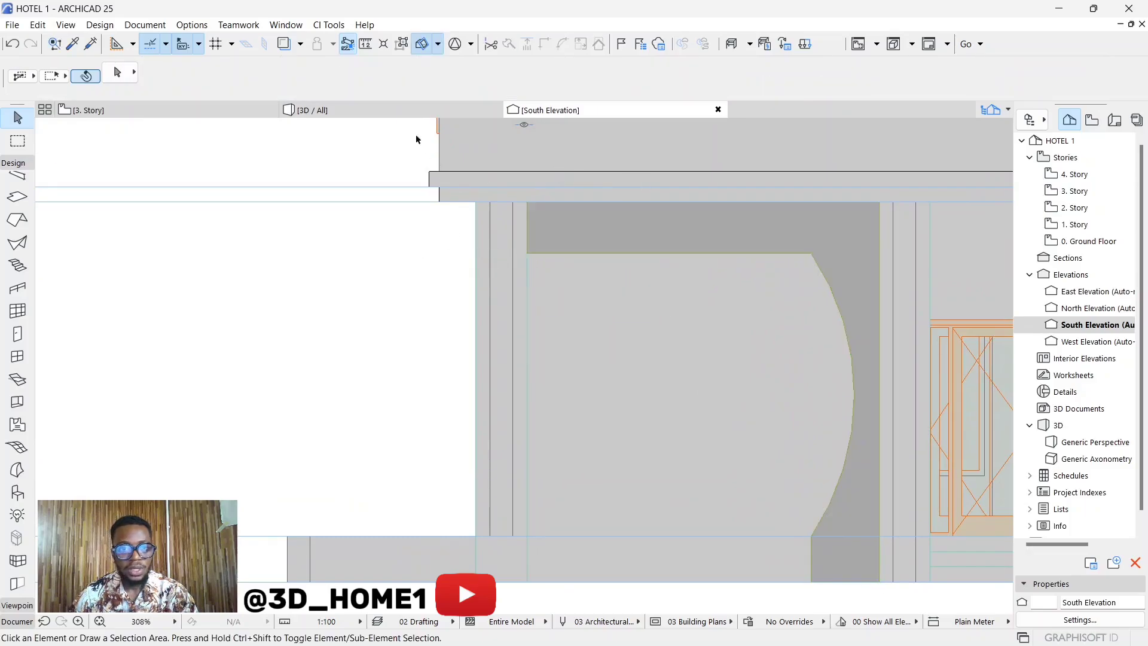
# Examine the morph's position relative to the second building's front columns in the 3D view.
pyautogui.click(353, 108)
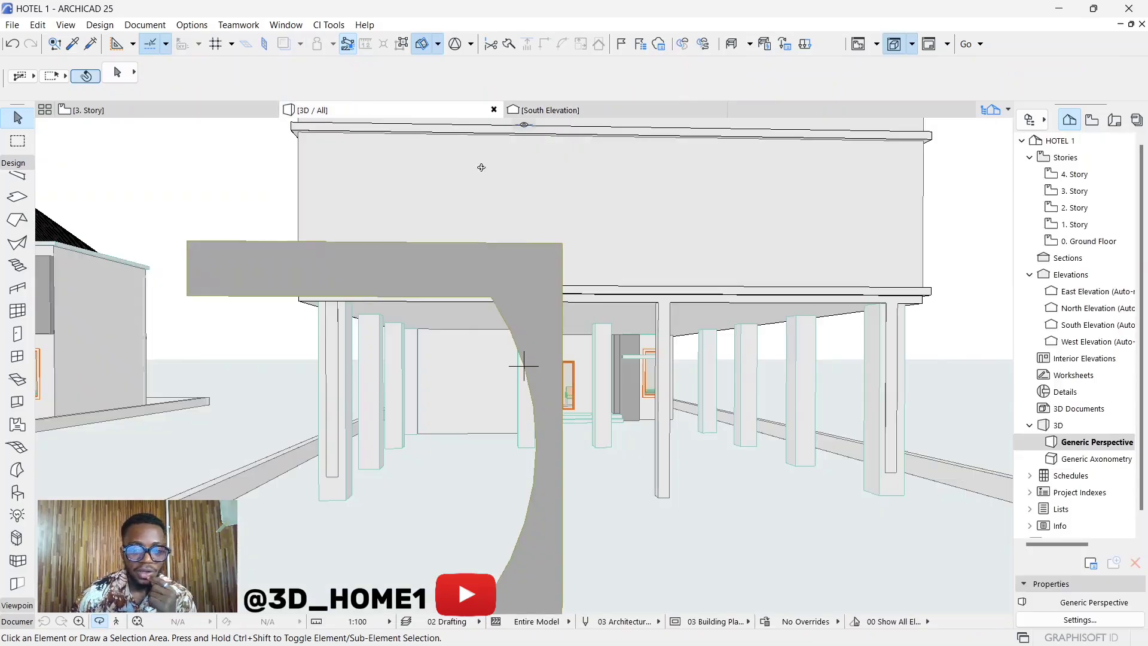
pyautogui.keyDown('shift'); pyautogui.moveTo(481, 167); pyautogui.dragTo(409, 269, button='middle'); pyautogui.keyUp('shift')
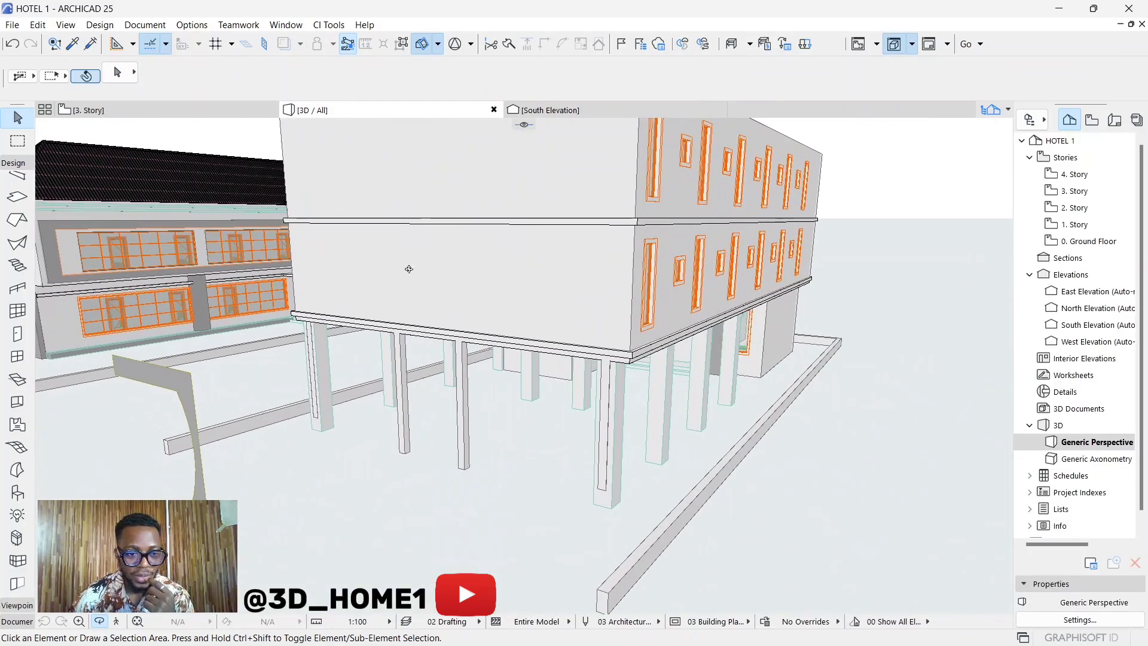
pyautogui.keyDown('shift'); pyautogui.moveTo(339, 320); pyautogui.dragTo(778, 335, button='middle'); pyautogui.keyUp('shift')
pyautogui.scroll(5, 772, 347)
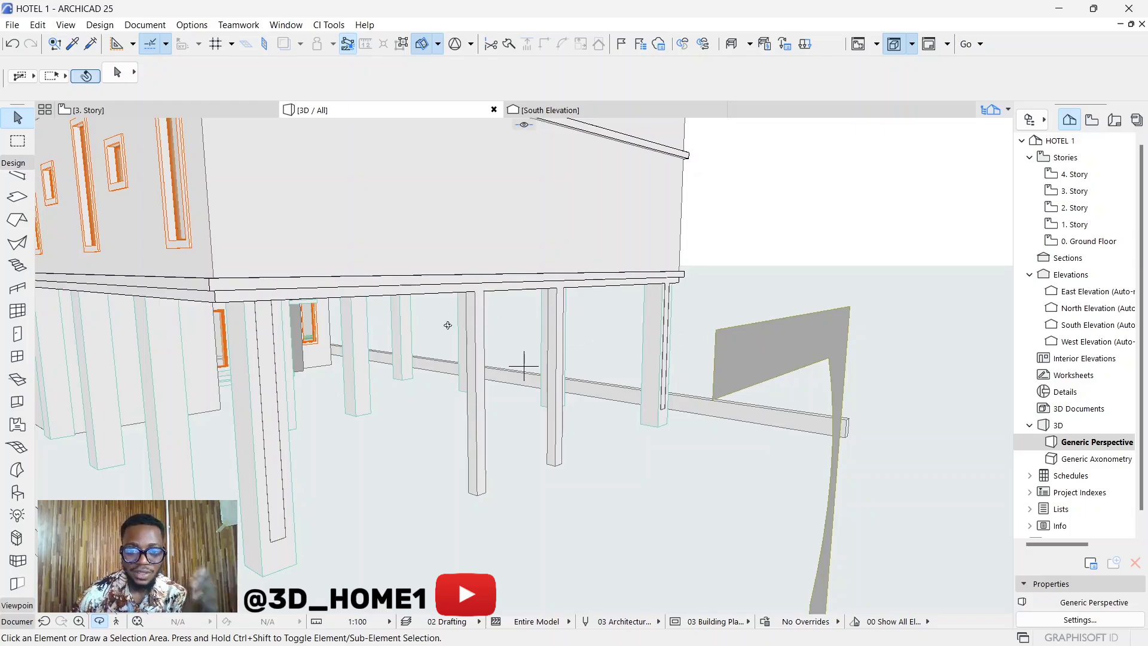
pyautogui.scroll(2, 608, 312)
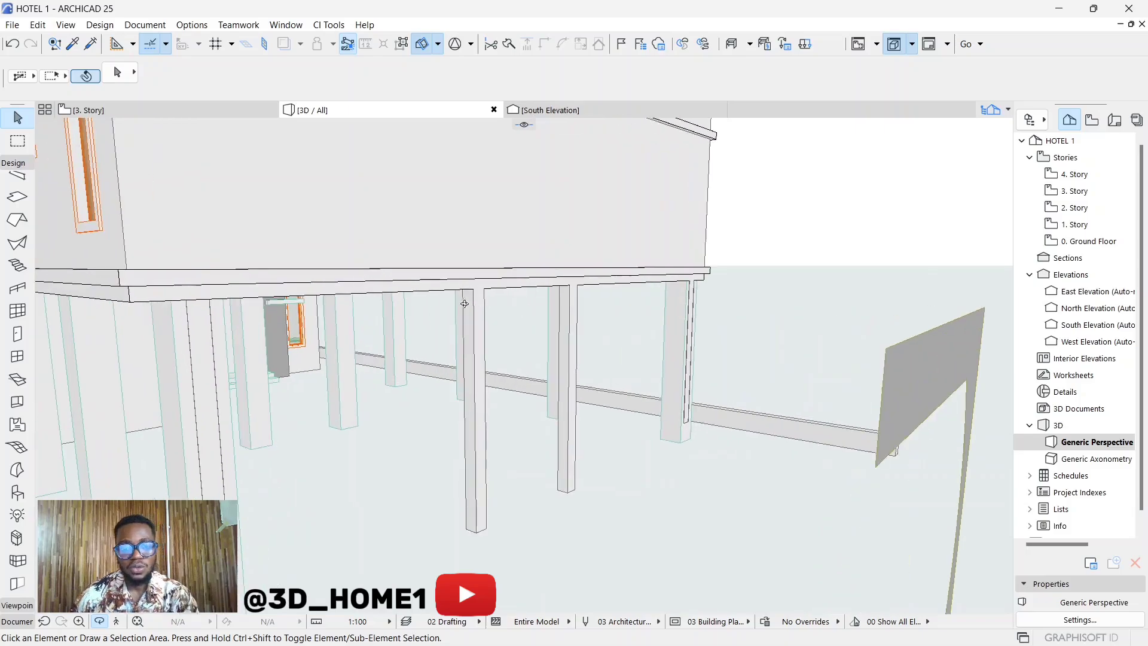
pyautogui.scroll(3, 471, 311)
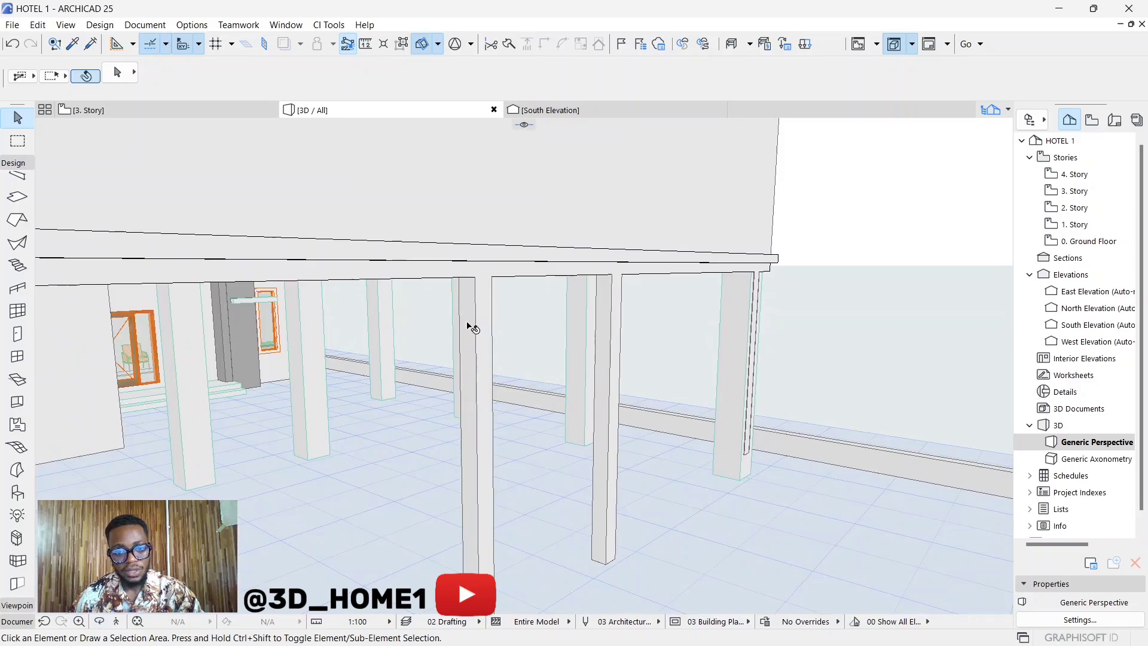
pyautogui.scroll(1, 472, 328)
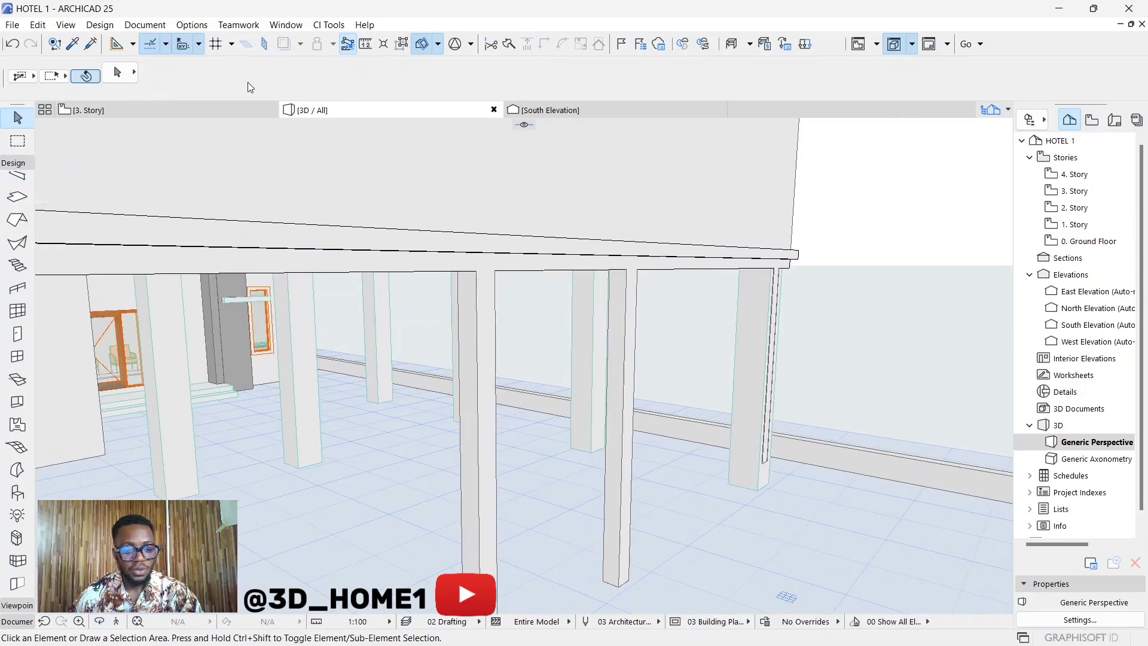
# Measure the depth of the front column beside the entrance at its upper part.
pyautogui.click(364, 46)
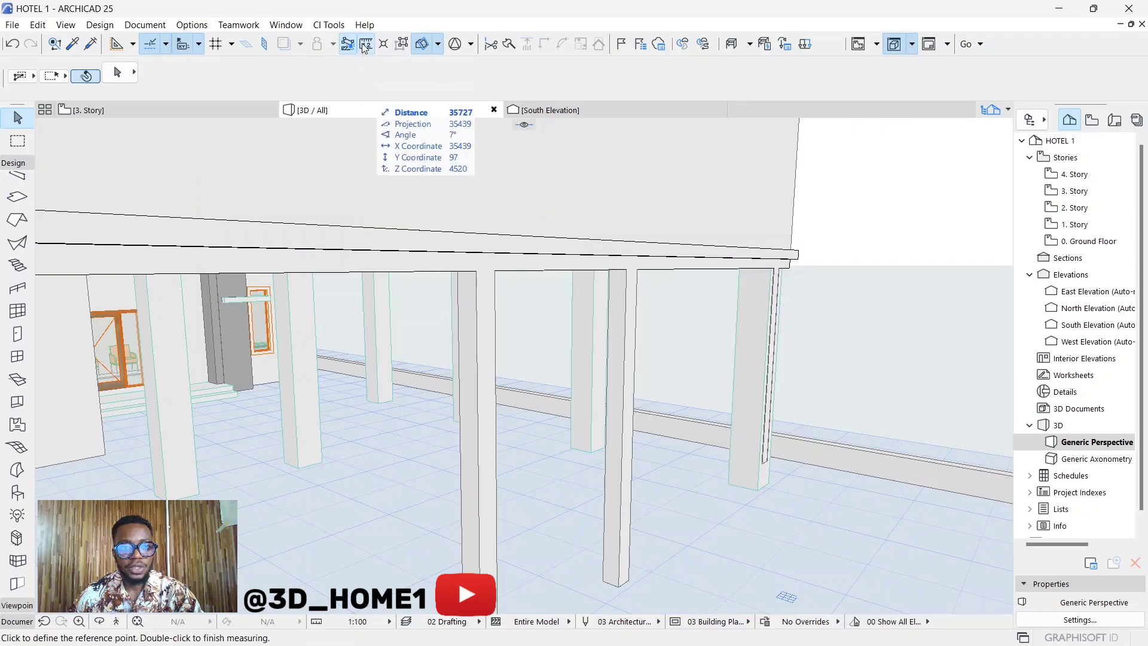
pyautogui.scroll(1, 456, 316)
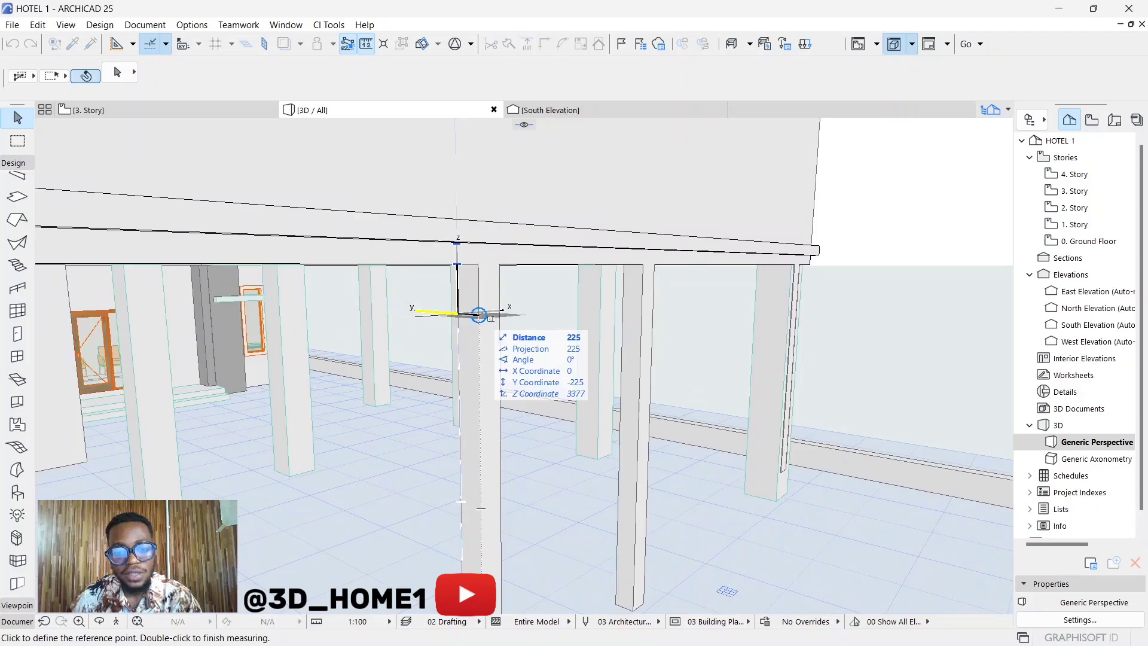
pyautogui.scroll(-1, 479, 315)
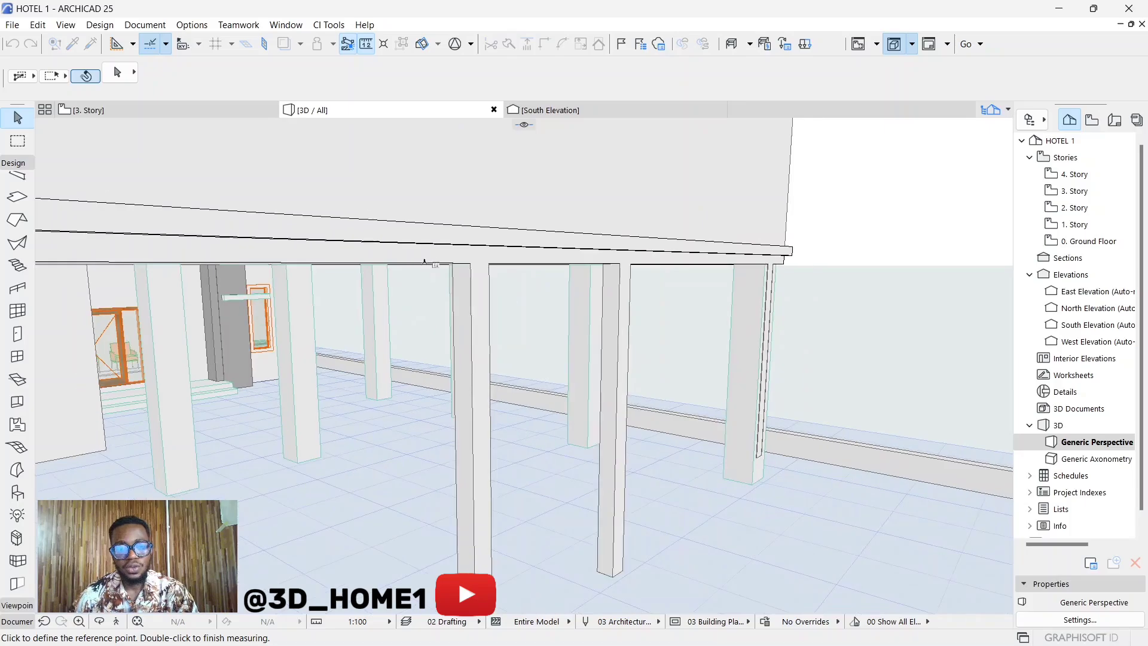
pyautogui.press('Escape')
pyautogui.scroll(-4, 397, 277)
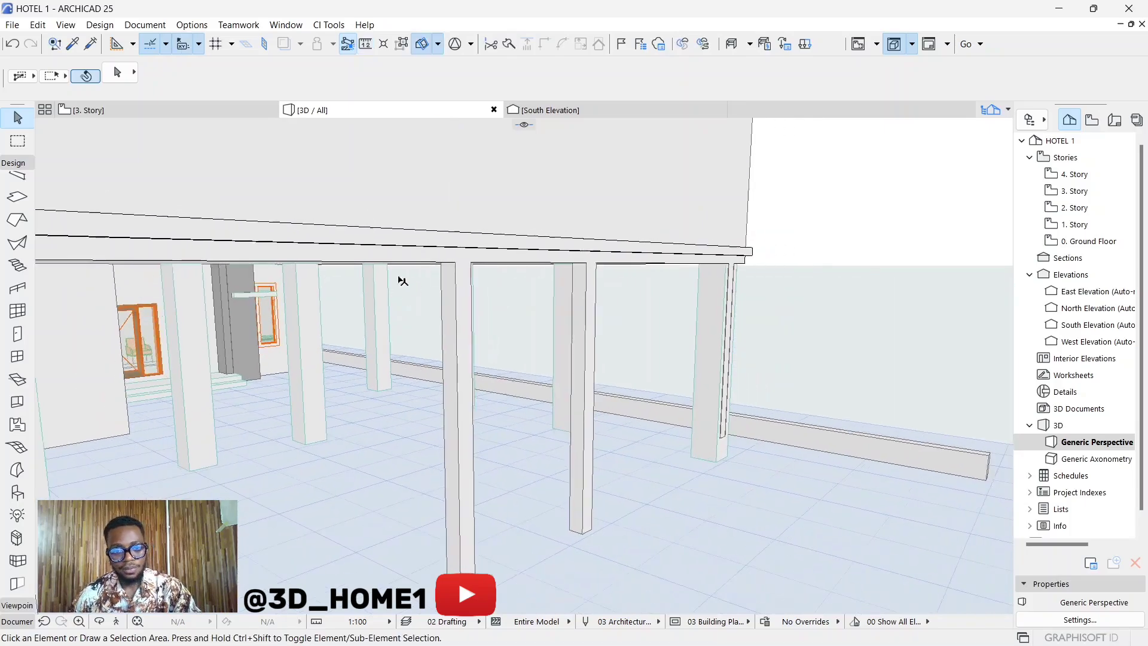
pyautogui.scroll(-2, 429, 285)
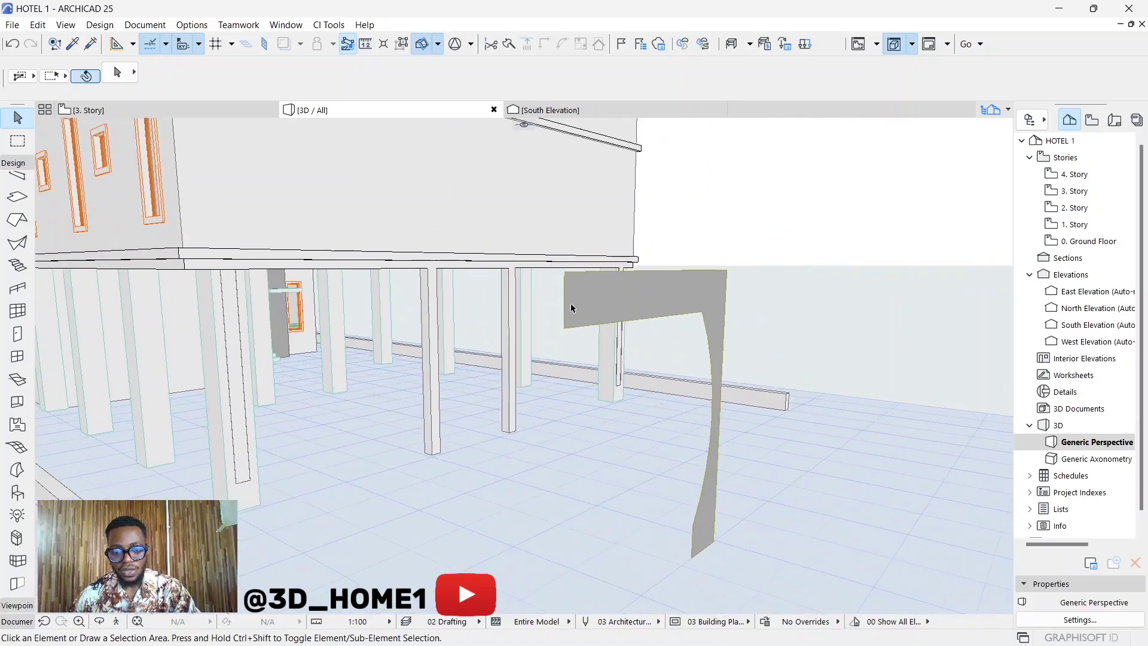
pyautogui.click(612, 309)
pyautogui.scroll(2, 695, 574)
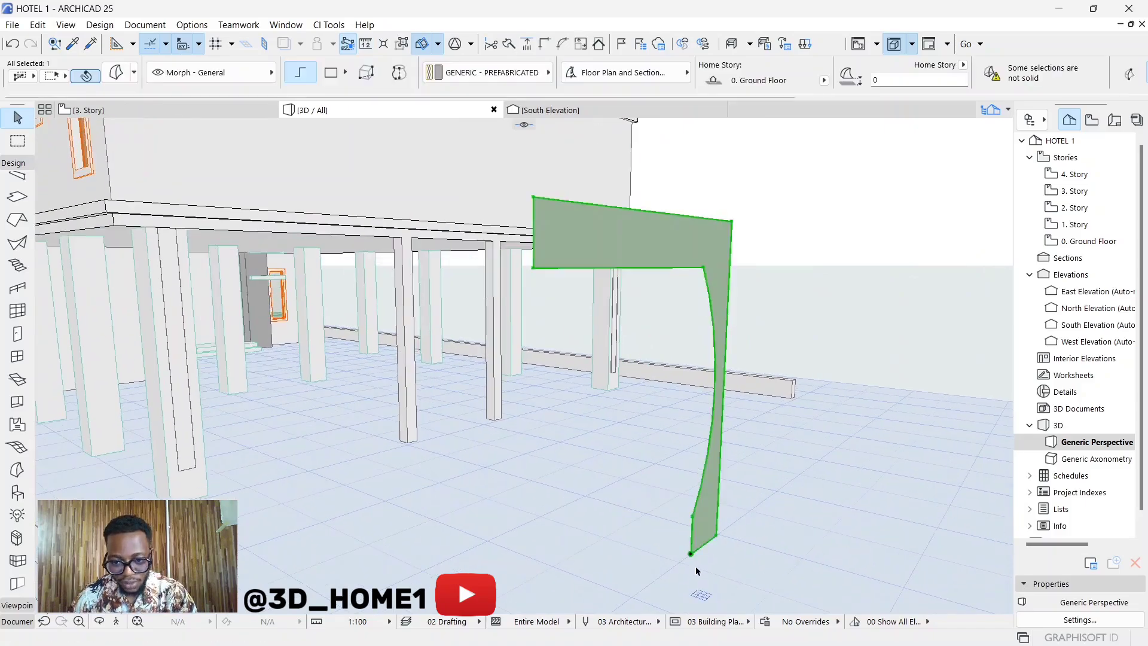
pyautogui.click(692, 555)
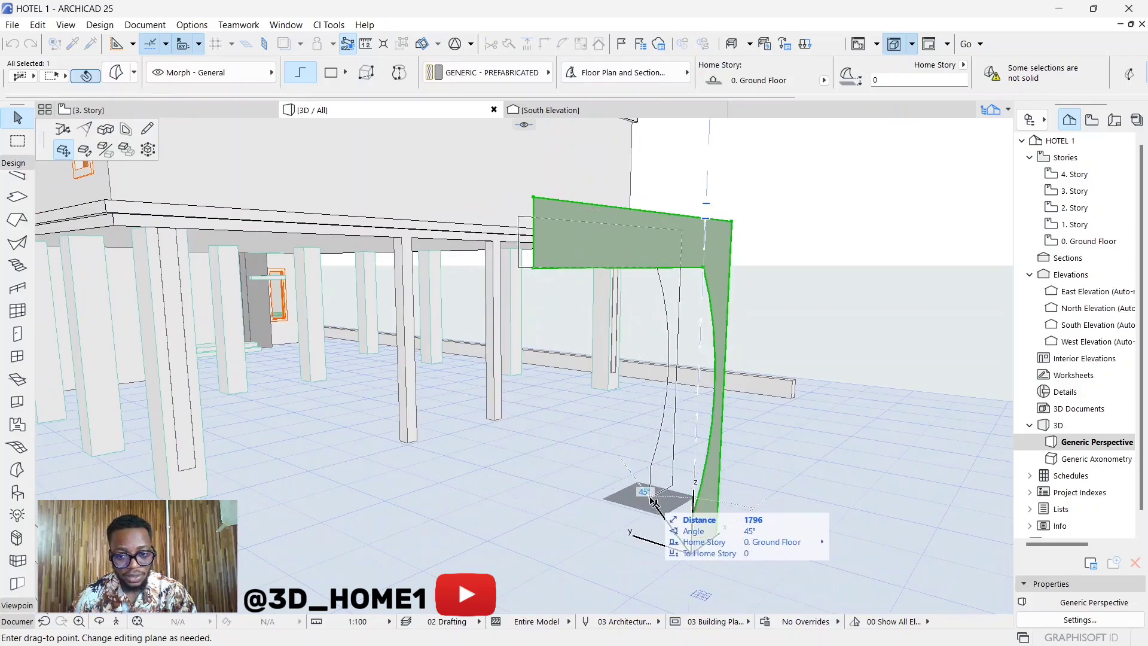
pyautogui.press('Escape')
pyautogui.press('Escape')
# Extrude the flat curved morph with the Tube command into a solid as thick as the measured 225 mm column depth.
pyautogui.click(704, 521)
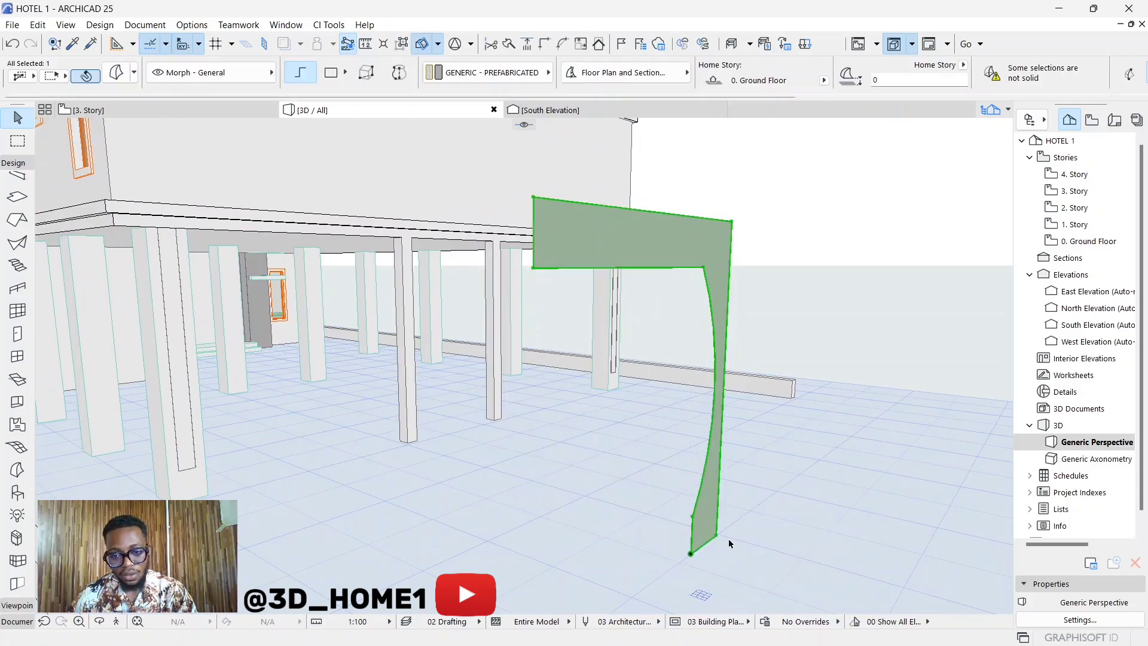
pyautogui.click(692, 555)
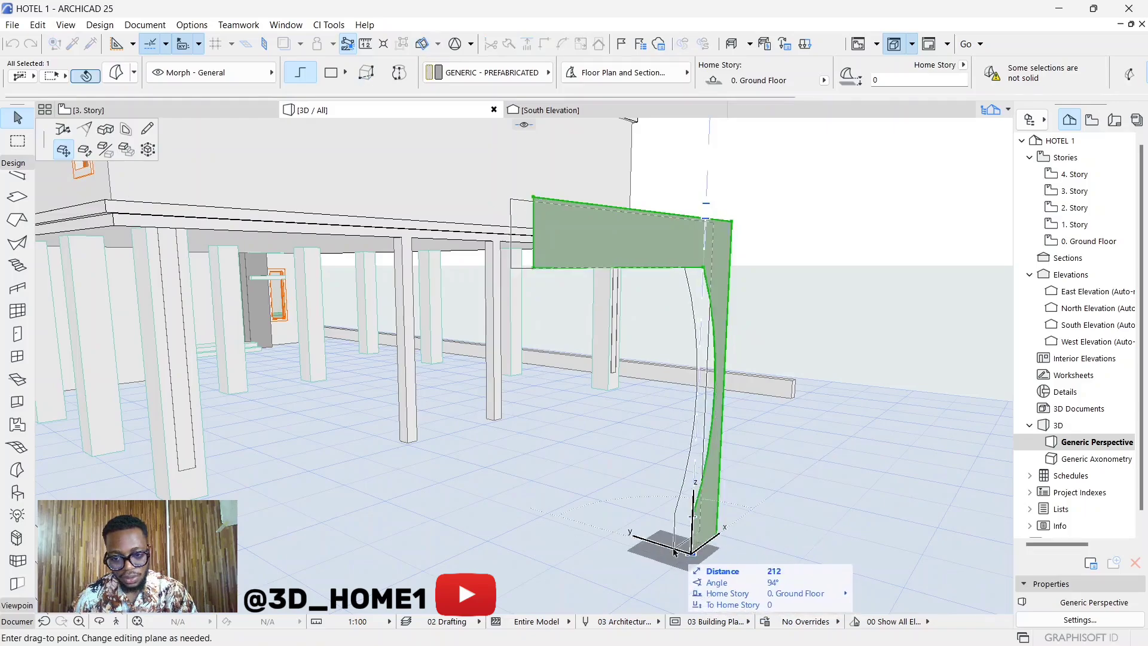
pyautogui.click(105, 130)
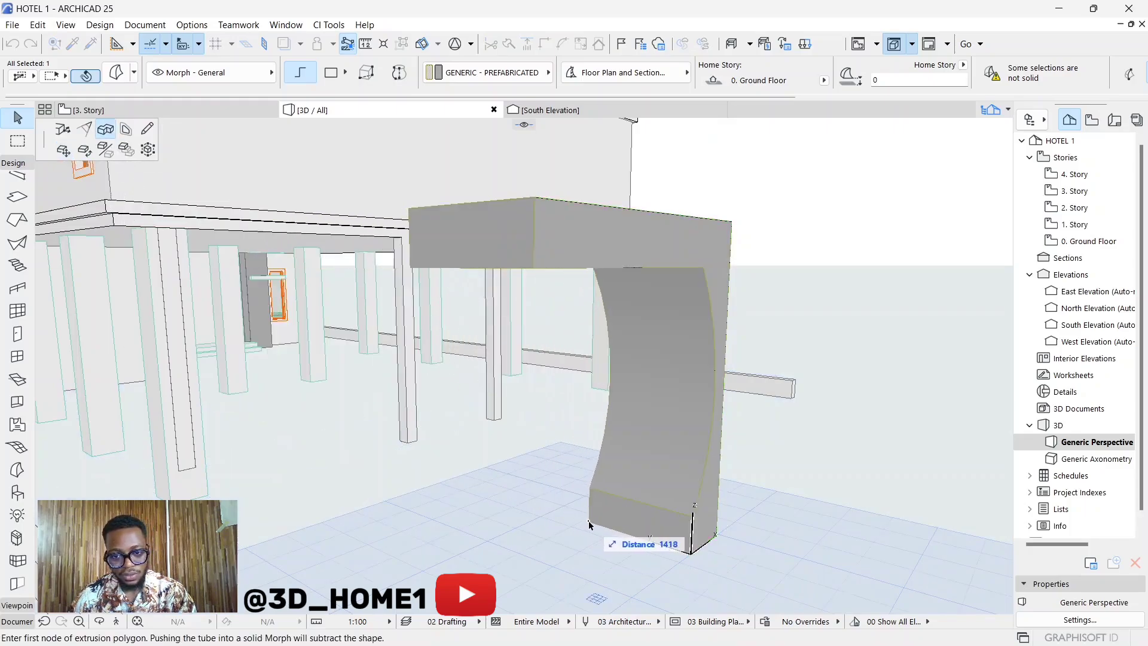
pyautogui.write('225')
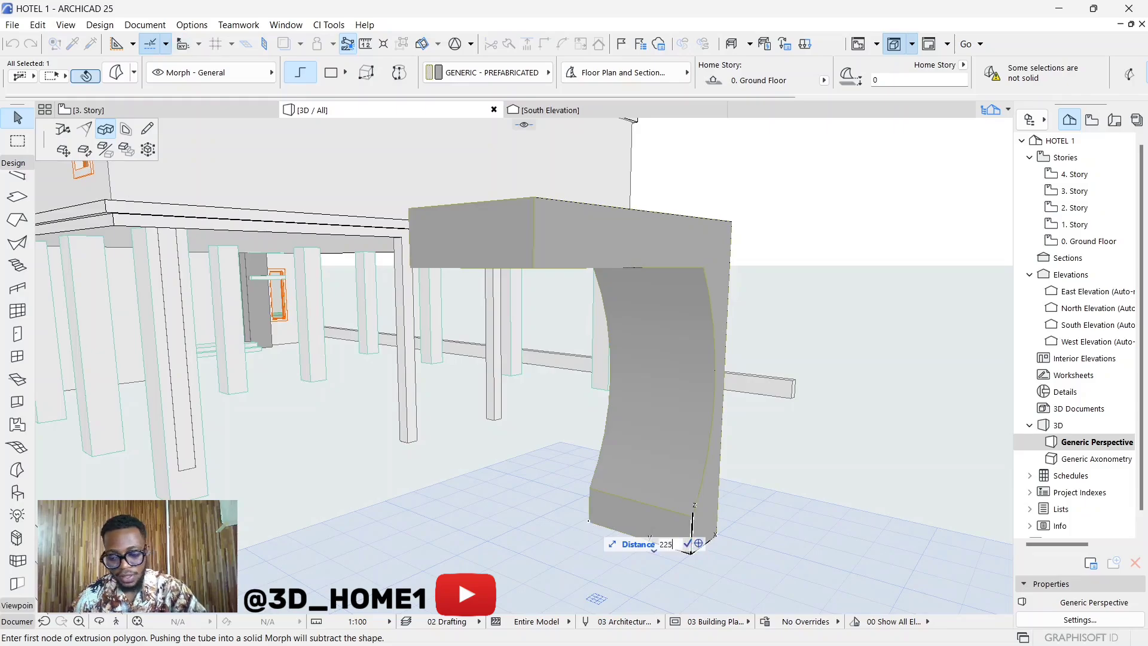
pyautogui.press('Return')
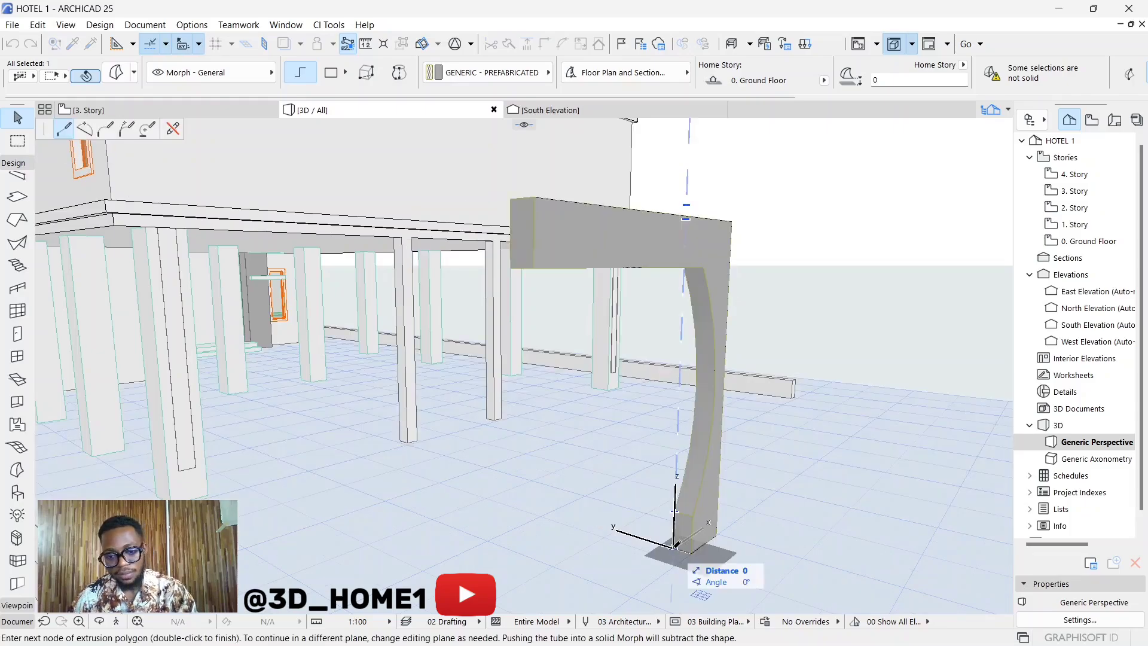
pyautogui.rightClick(674, 547)
pyautogui.click(696, 531)
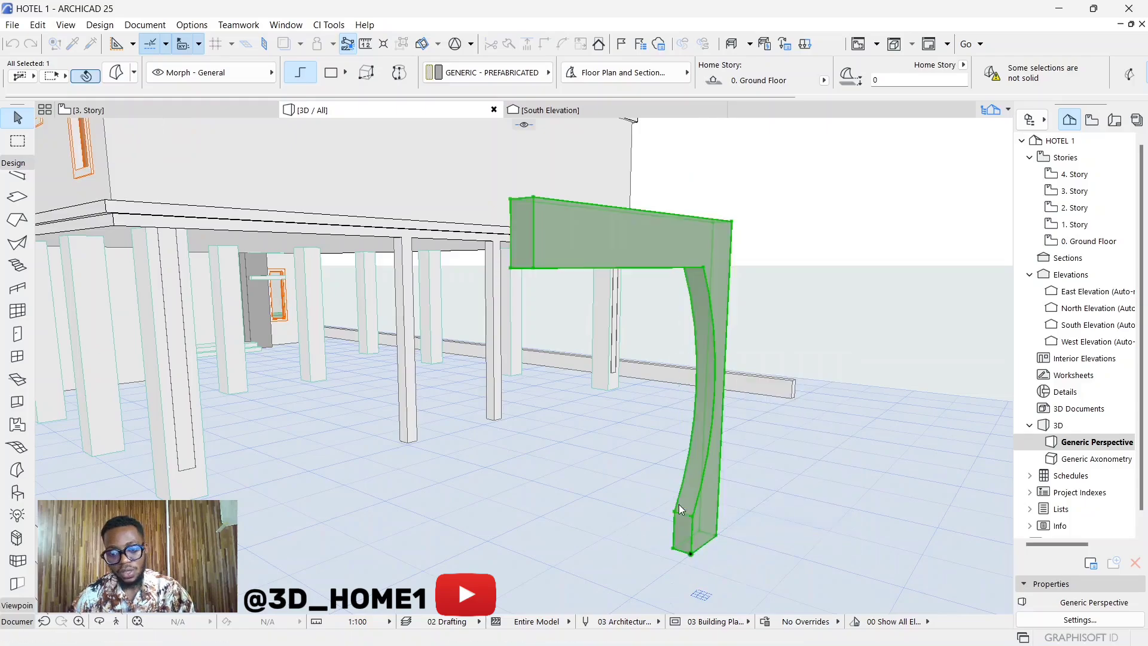
pyautogui.click(673, 454)
pyautogui.click(695, 526)
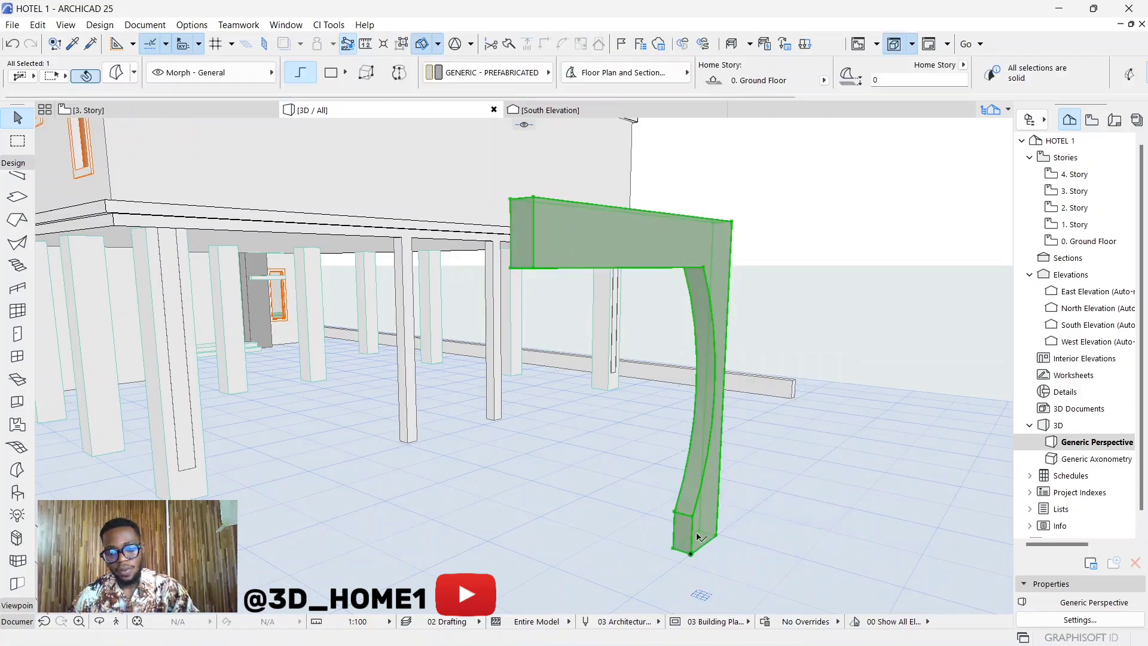
# Move the solid morph by its beam's lower end corner 6031 mm at 90° back into the front column line.
pyautogui.scroll(2, 695, 526)
pyautogui.scroll(-2, 647, 523)
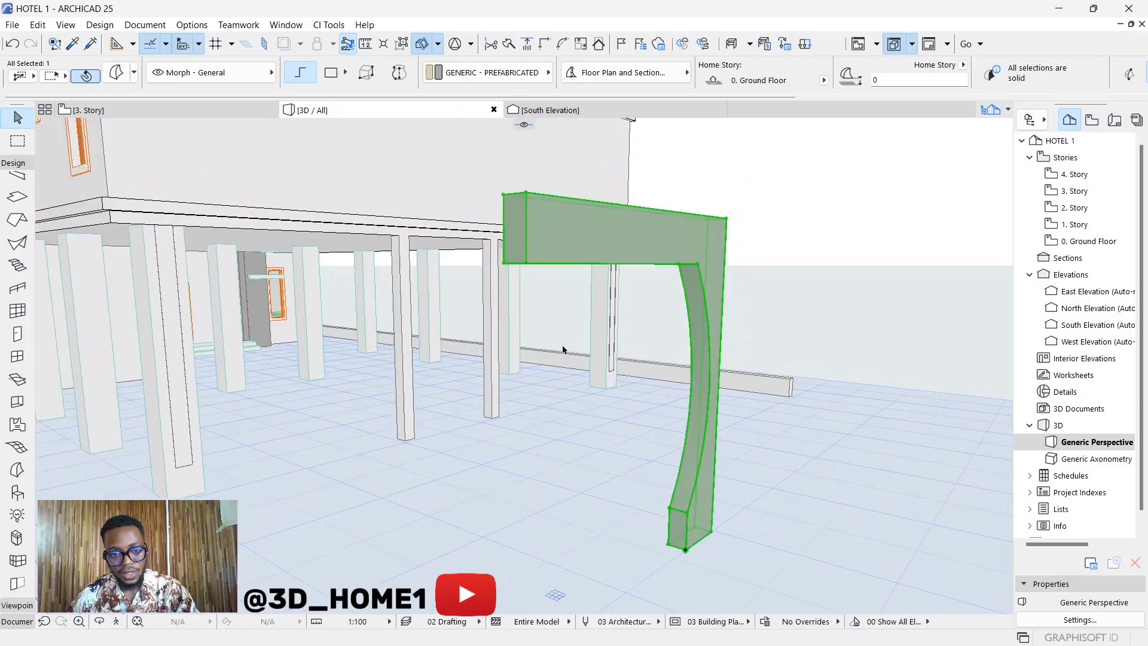
pyautogui.scroll(1, 489, 261)
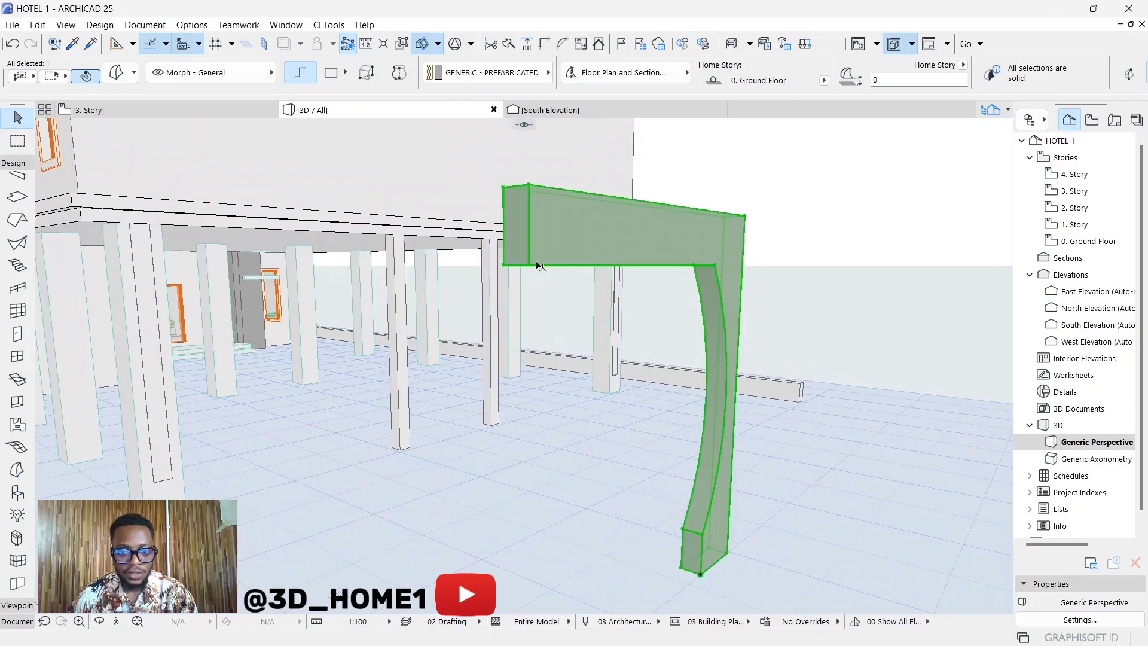
pyautogui.scroll(-1, 551, 301)
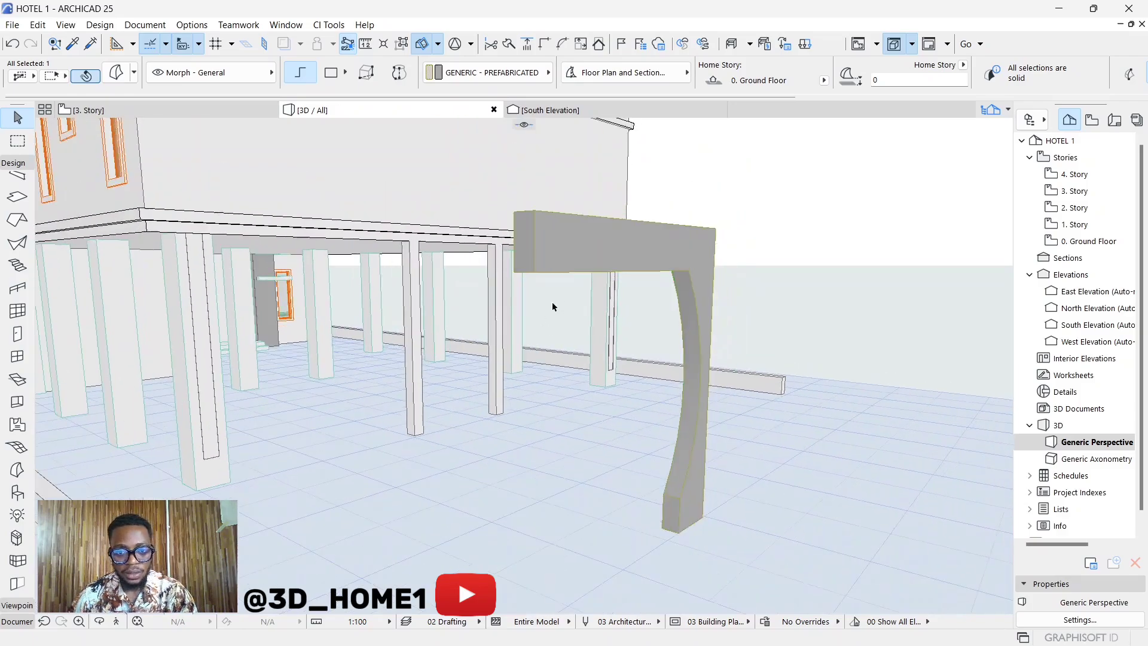
pyautogui.click(535, 275)
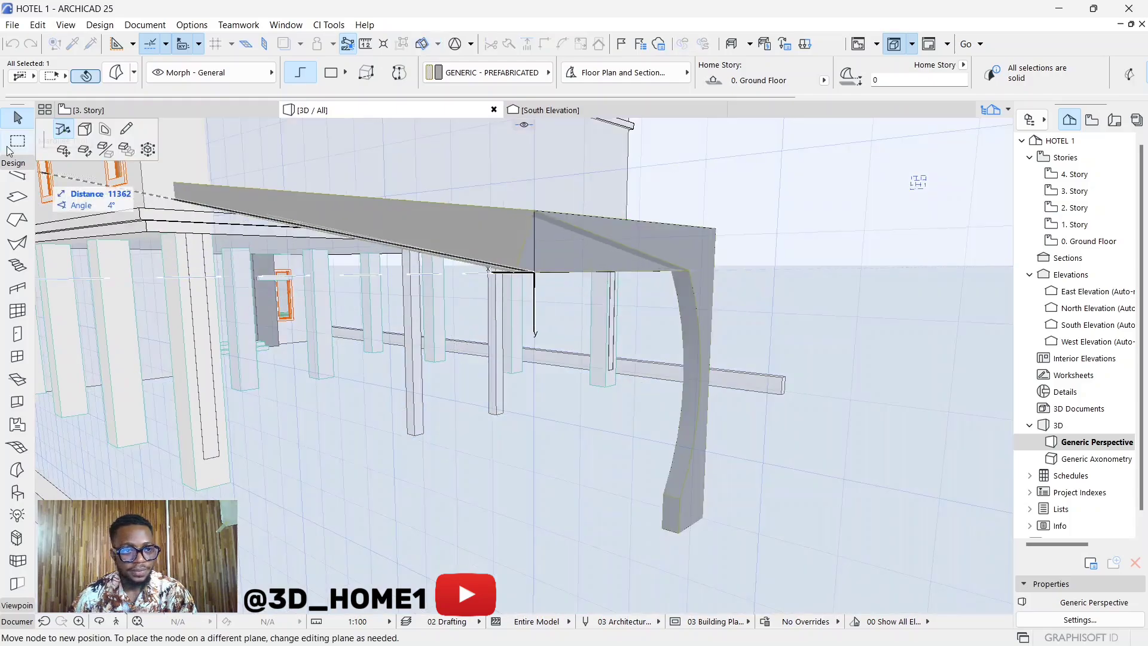
pyautogui.click(62, 150)
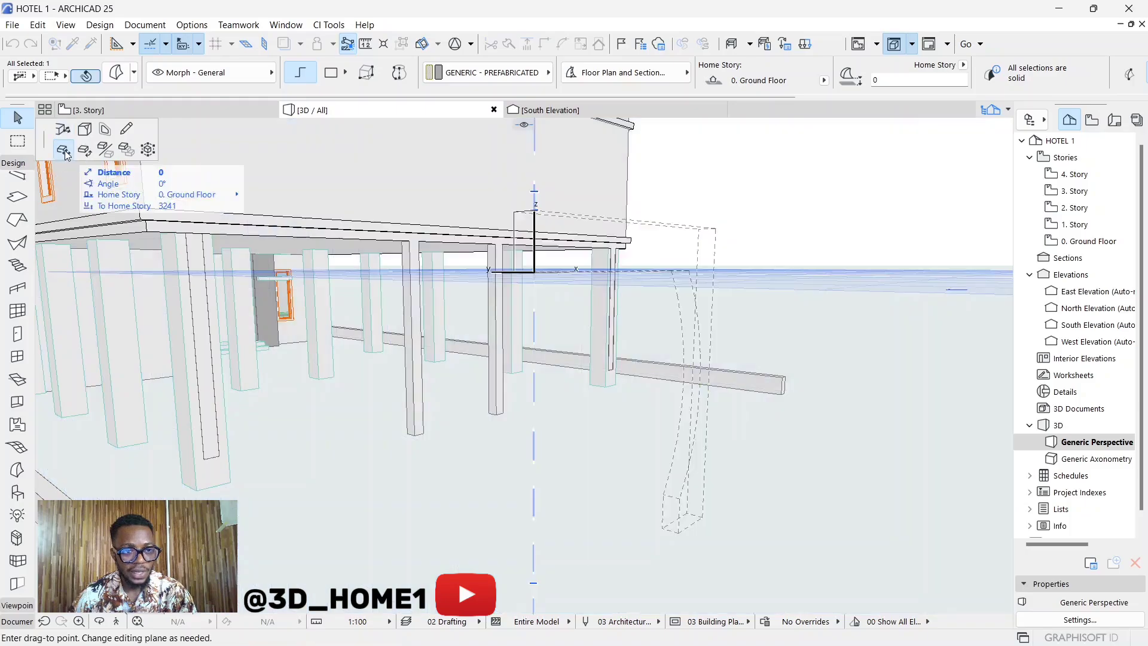
pyautogui.scroll(3, 179, 241)
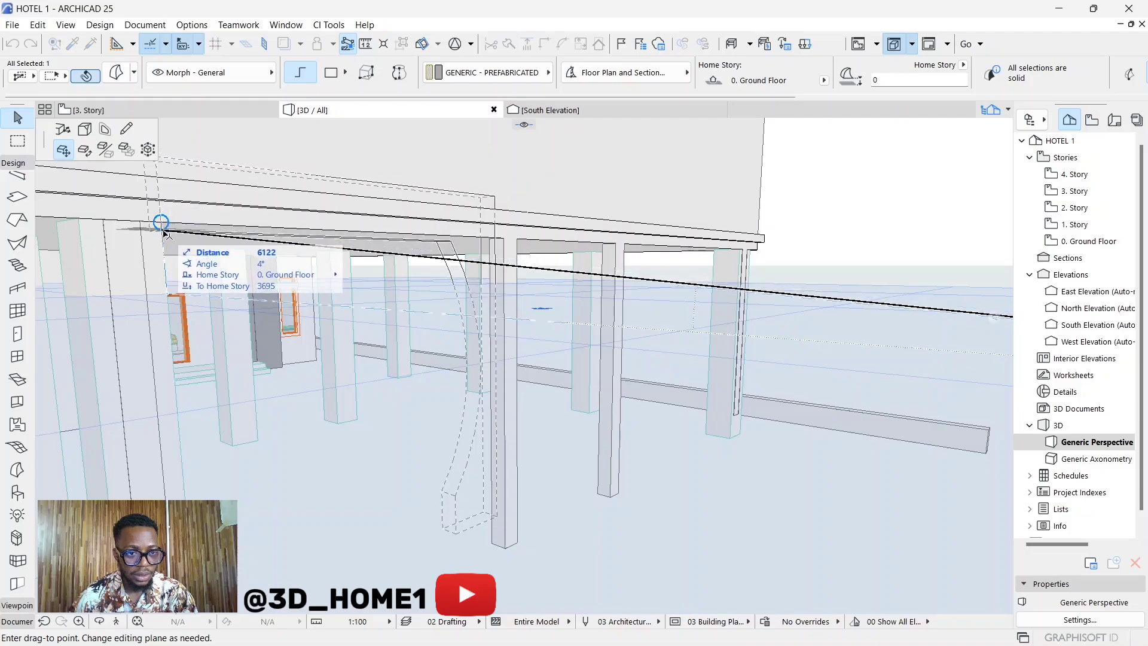
pyautogui.click(170, 295)
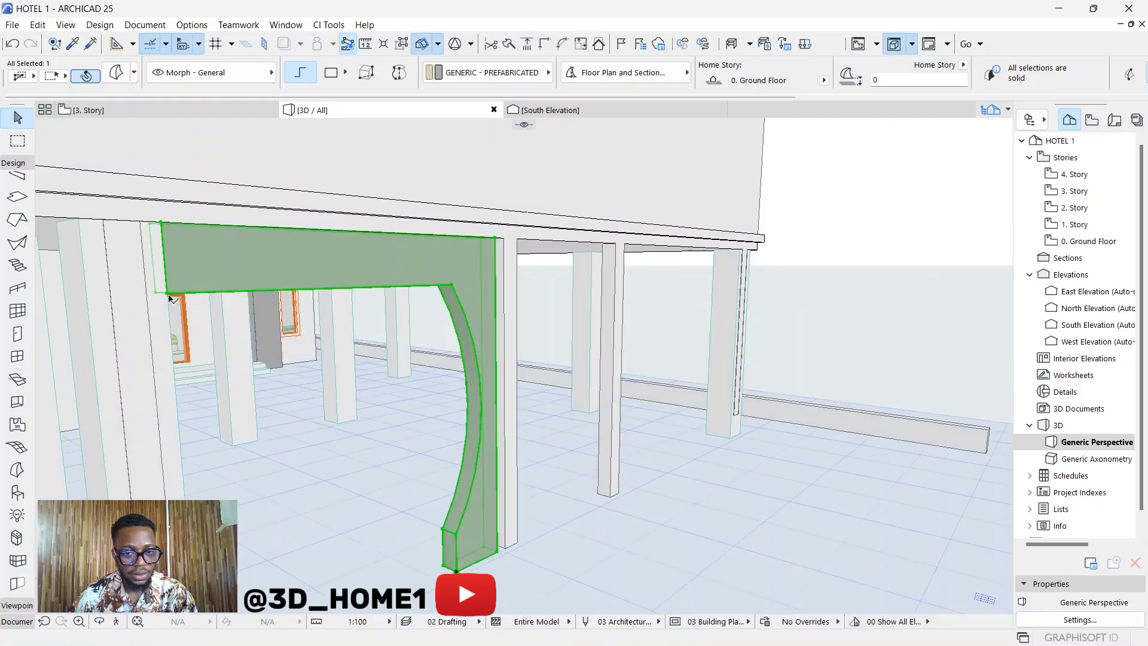
# Shift the morph sideways by its lower outer corner so its leg meets the bottom edge of the adjacent front column.
pyautogui.scroll(-1, 304, 384)
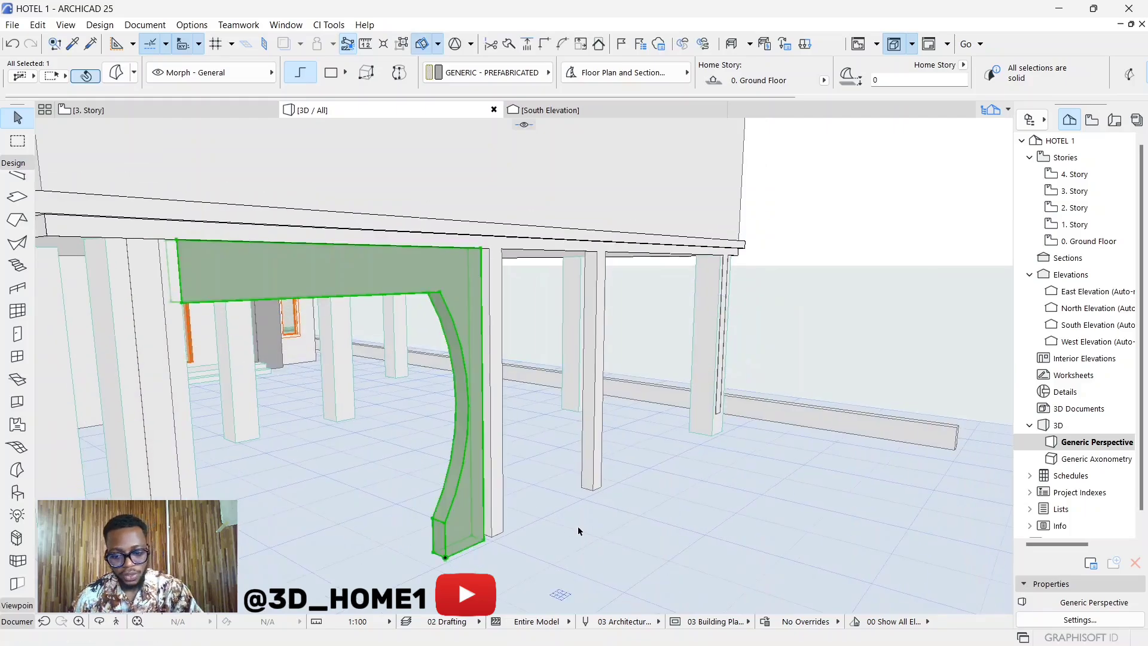
pyautogui.keyDown('shift'); pyautogui.moveTo(578, 528); pyautogui.dragTo(391, 449, button='middle'); pyautogui.keyUp('shift')
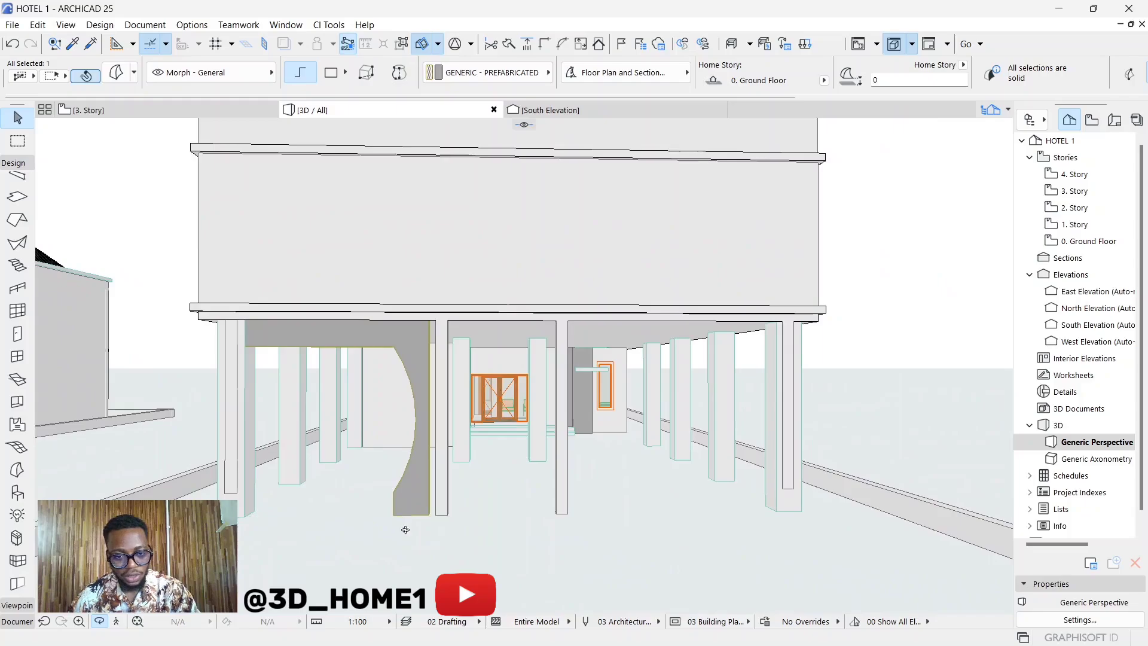
pyautogui.scroll(3, 405, 530)
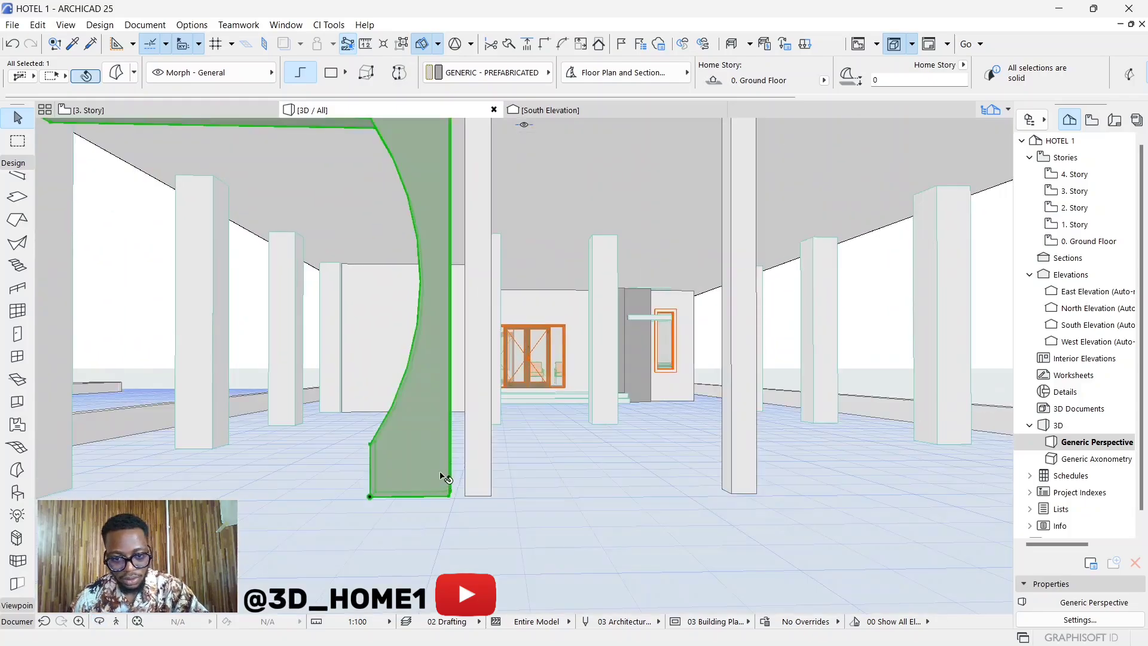
pyautogui.click(449, 496)
pyautogui.press('Escape')
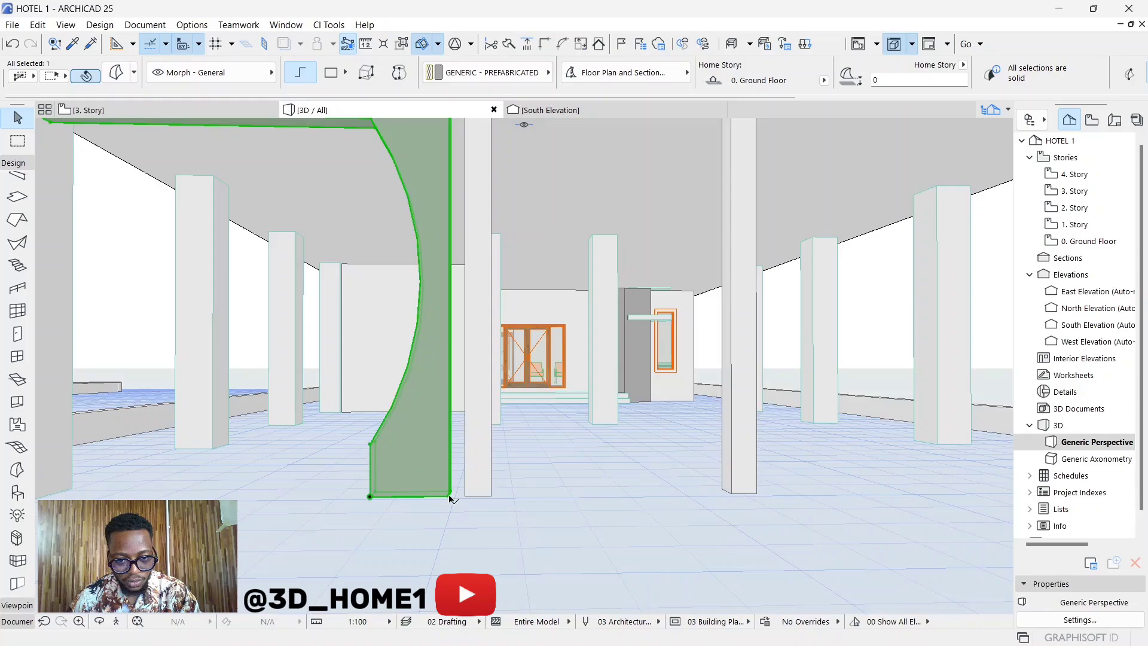
pyautogui.click(449, 496)
pyautogui.click(466, 496)
pyautogui.click(555, 522)
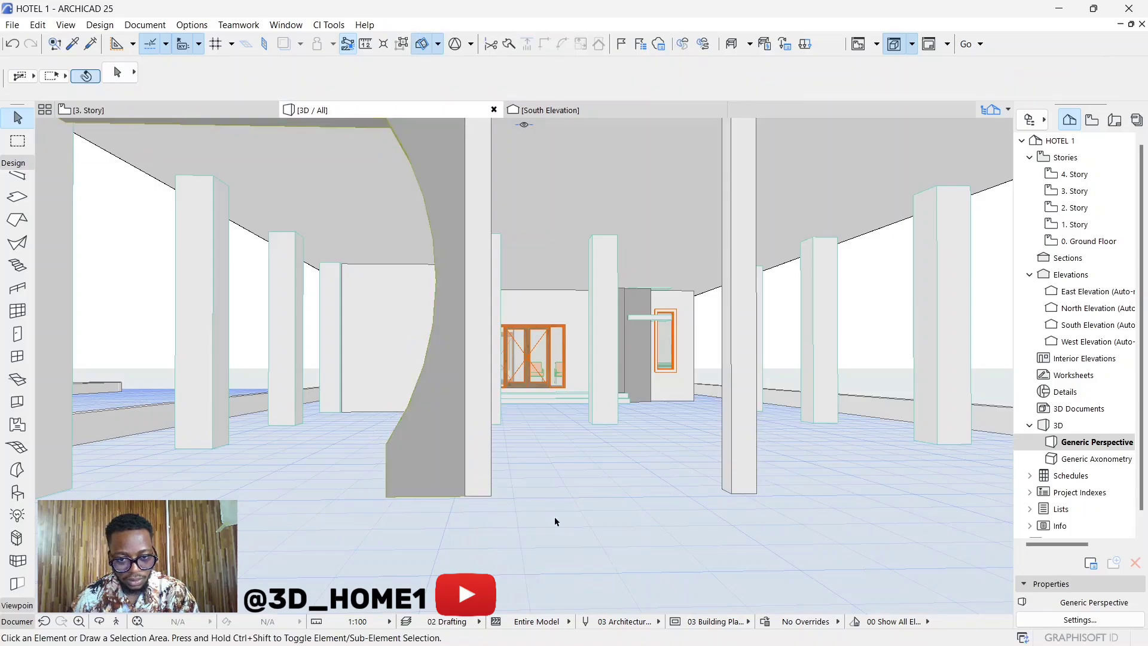
# Examine how the curved morph fits between the front columns, especially at its beam end near the corner column.
pyautogui.scroll(-5, 556, 515)
pyautogui.scroll(4, 302, 302)
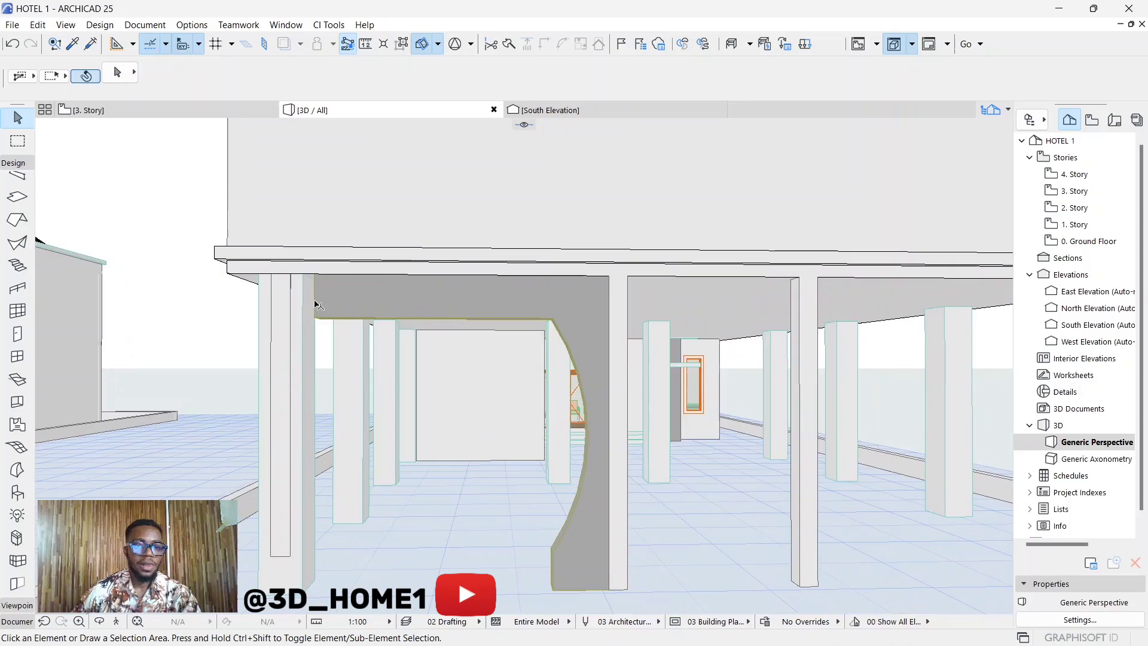
pyautogui.scroll(-1, 533, 409)
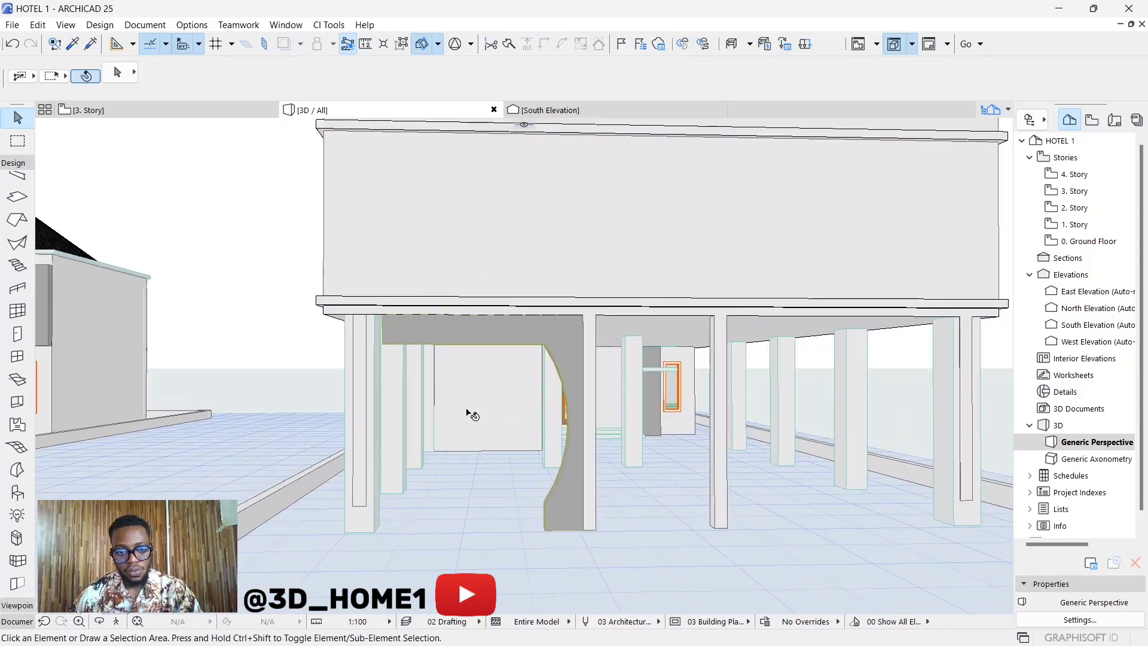
pyautogui.scroll(2, 564, 397)
pyautogui.keyDown('shift'); pyautogui.moveTo(579, 331); pyautogui.dragTo(520, 352, button='middle'); pyautogui.keyUp('shift')
pyautogui.keyDown('shift'); pyautogui.moveTo(451, 402); pyautogui.dragTo(505, 403, button='middle'); pyautogui.keyUp('shift')
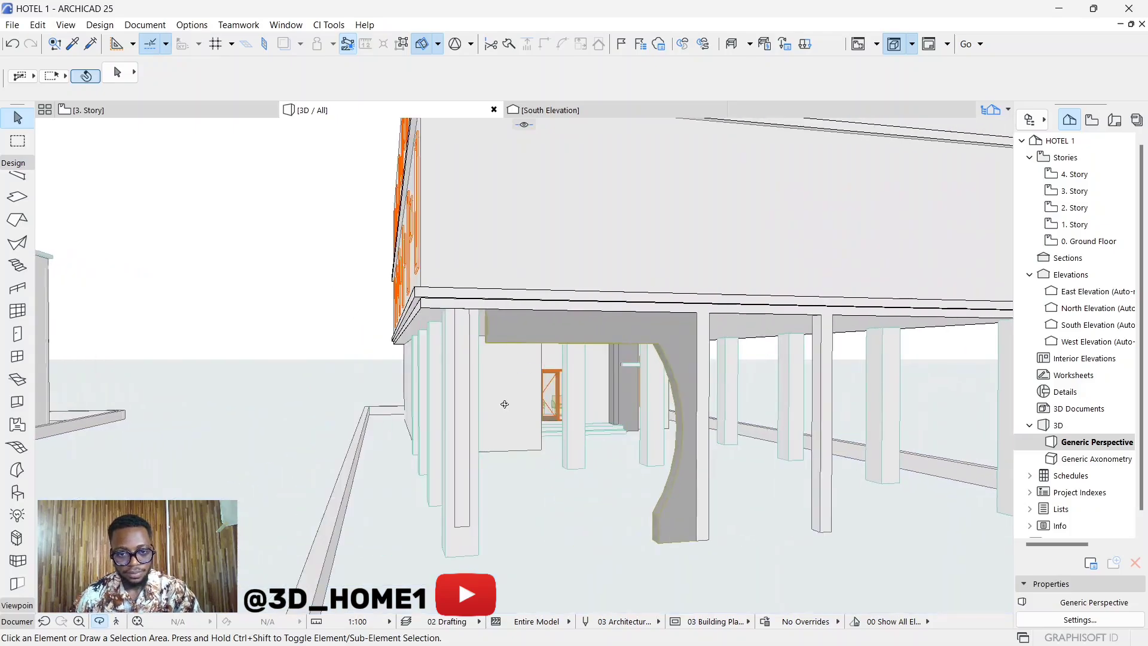
pyautogui.scroll(4, 483, 327)
pyautogui.keyDown('shift'); pyautogui.moveTo(482, 321); pyautogui.dragTo(562, 277, button='middle'); pyautogui.keyUp('shift')
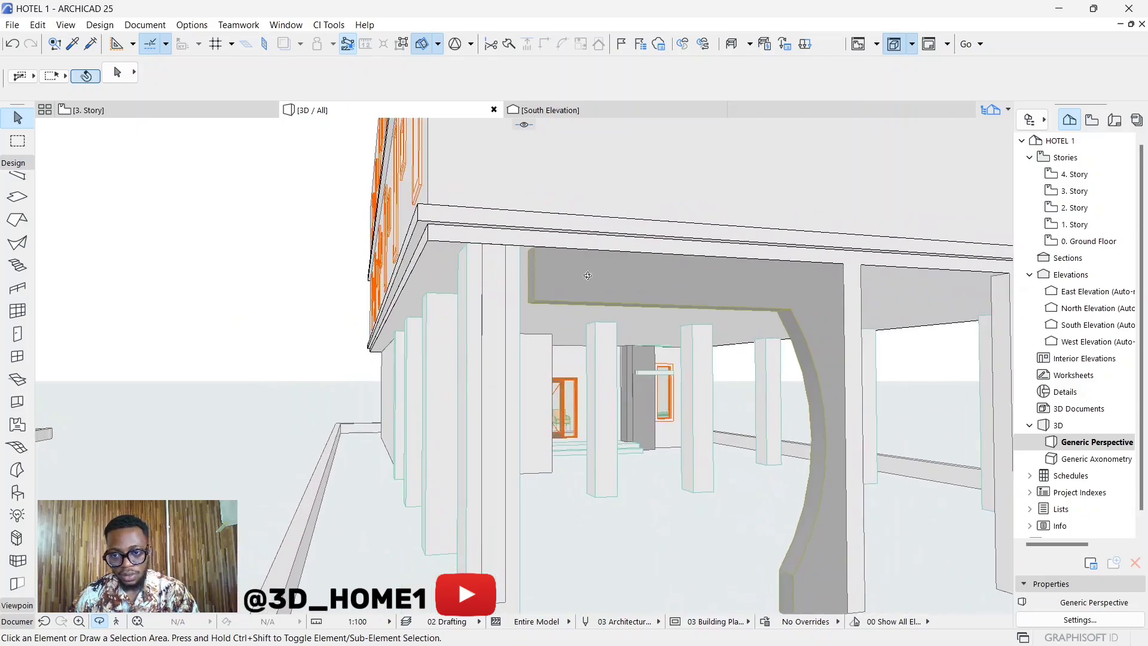
# Select the curved morph and examine the gap between its beam end and the corner column up close.
pyautogui.click(541, 282)
pyautogui.scroll(2, 554, 279)
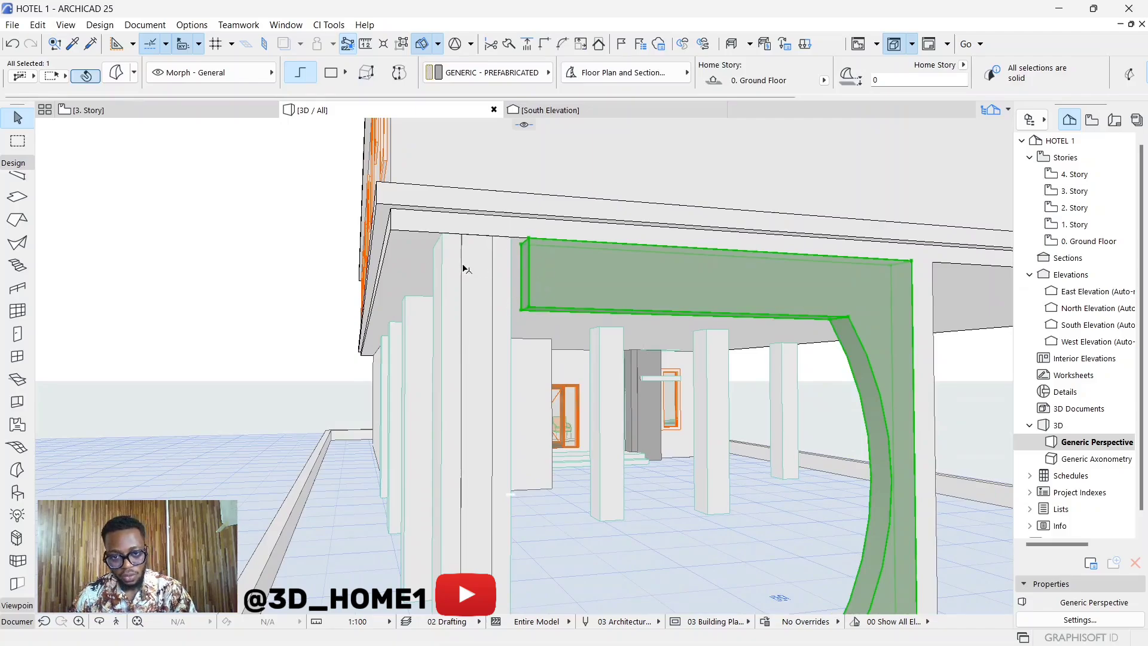
pyautogui.keyDown('shift'); pyautogui.moveTo(465, 268); pyautogui.dragTo(564, 292, button='middle'); pyautogui.keyUp('shift')
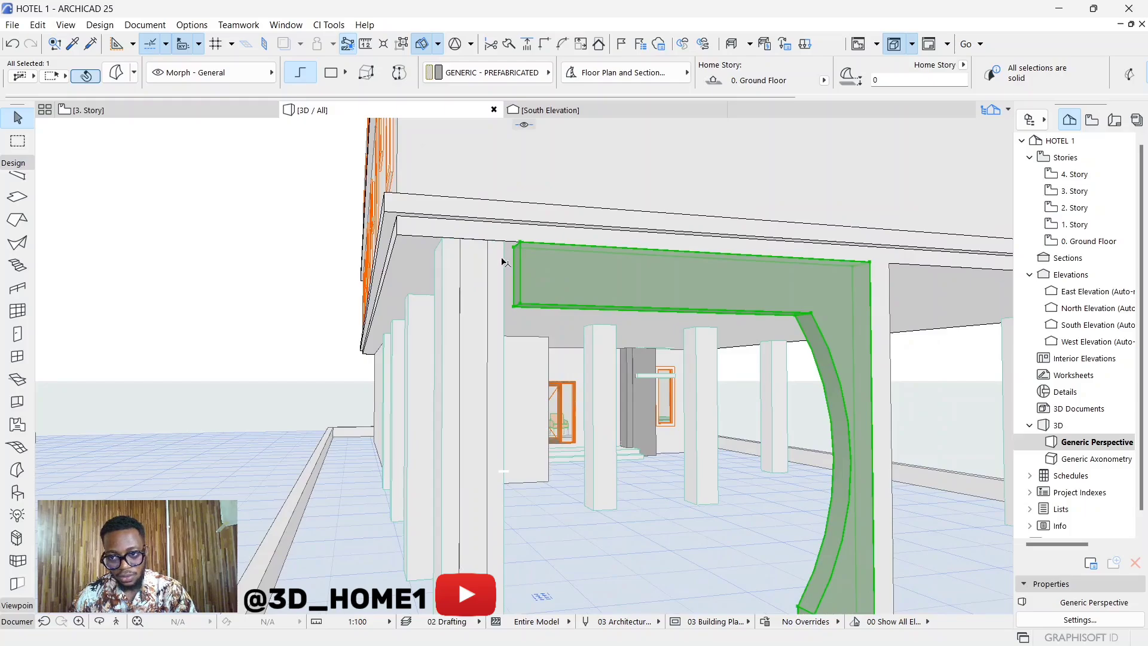
pyautogui.scroll(1, 503, 263)
pyautogui.scroll(2, 523, 263)
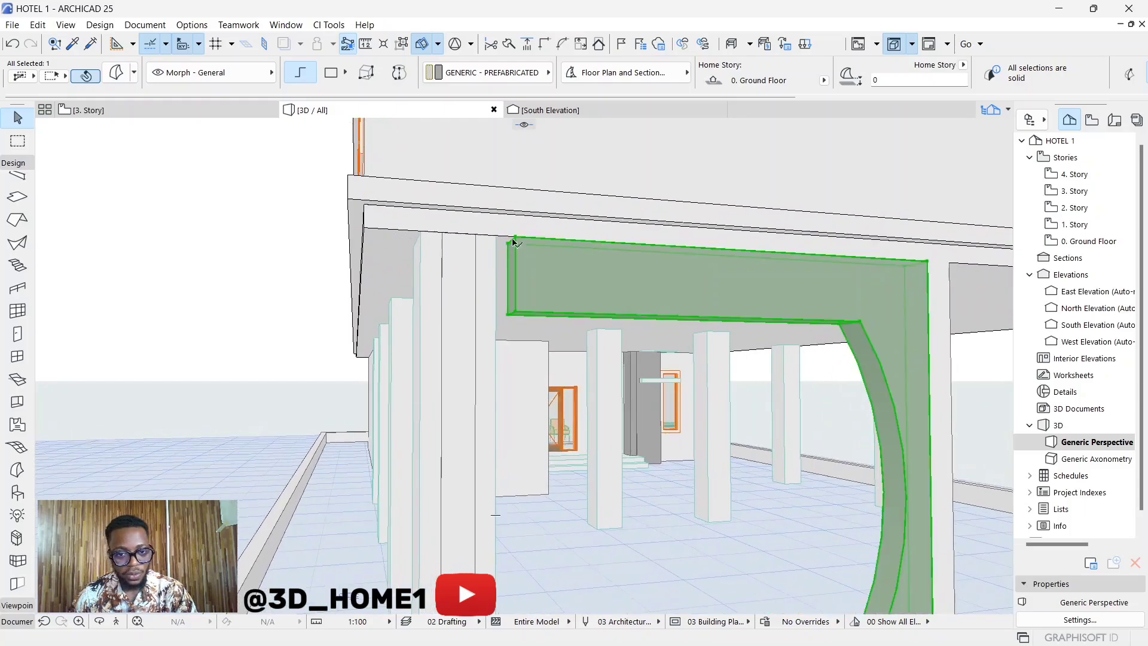
pyautogui.scroll(1, 512, 251)
pyautogui.scroll(2, 502, 263)
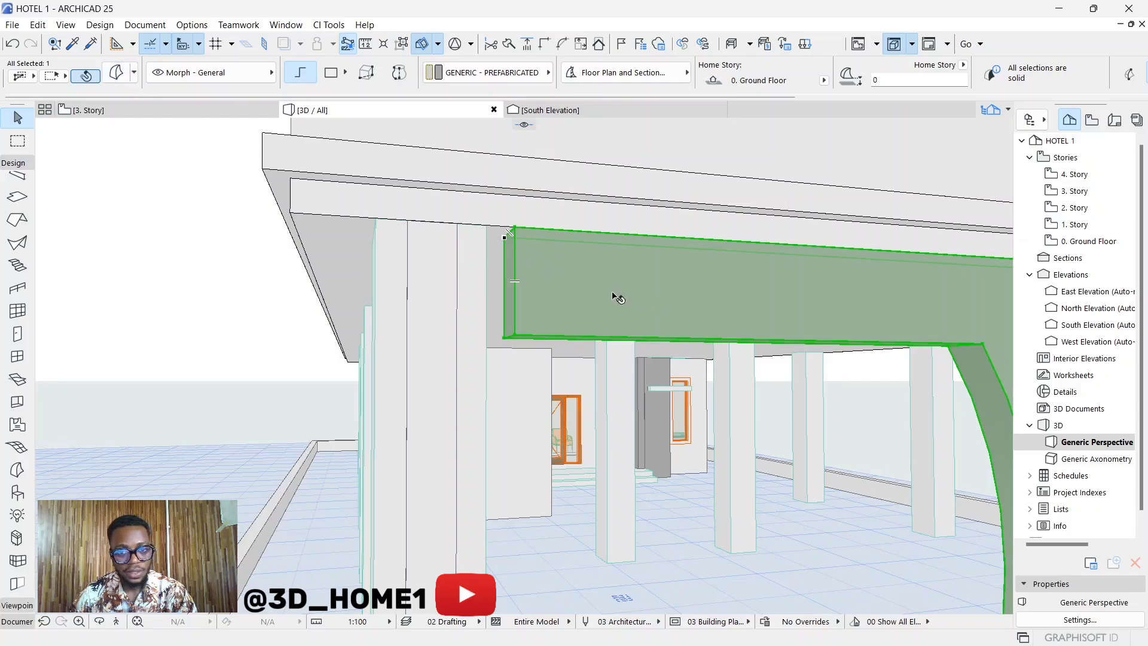
pyautogui.press('Escape')
pyautogui.click(545, 282)
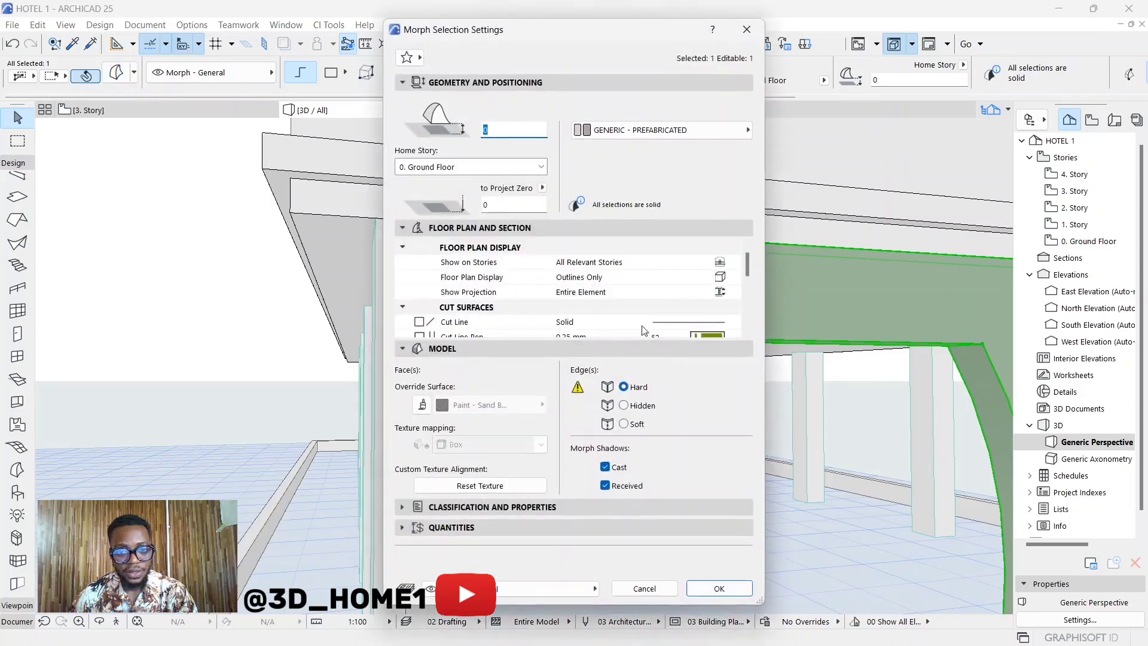
pyautogui.press('Escape')
pyautogui.click(652, 290)
pyautogui.press('Escape')
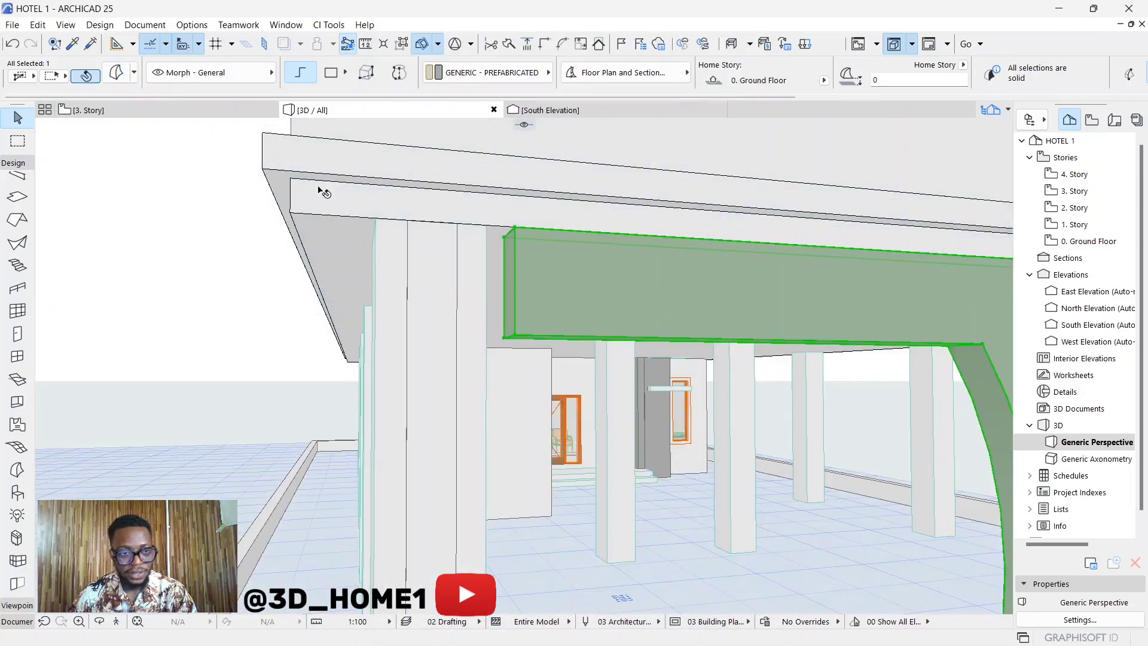
pyautogui.click(114, 73)
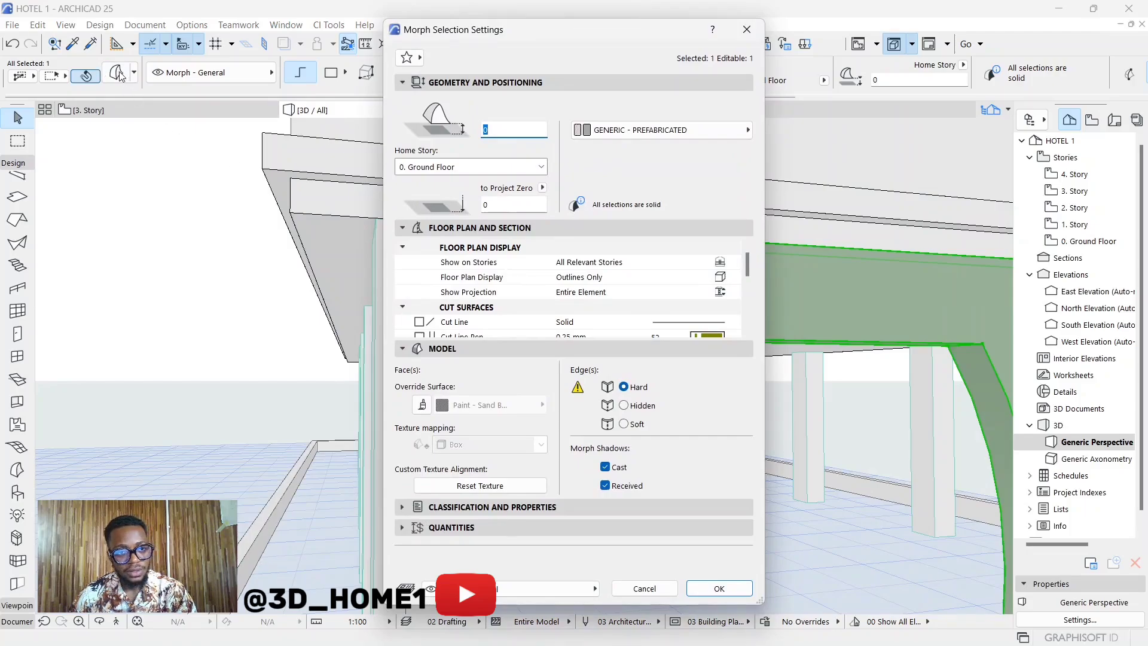
pyautogui.click(747, 29)
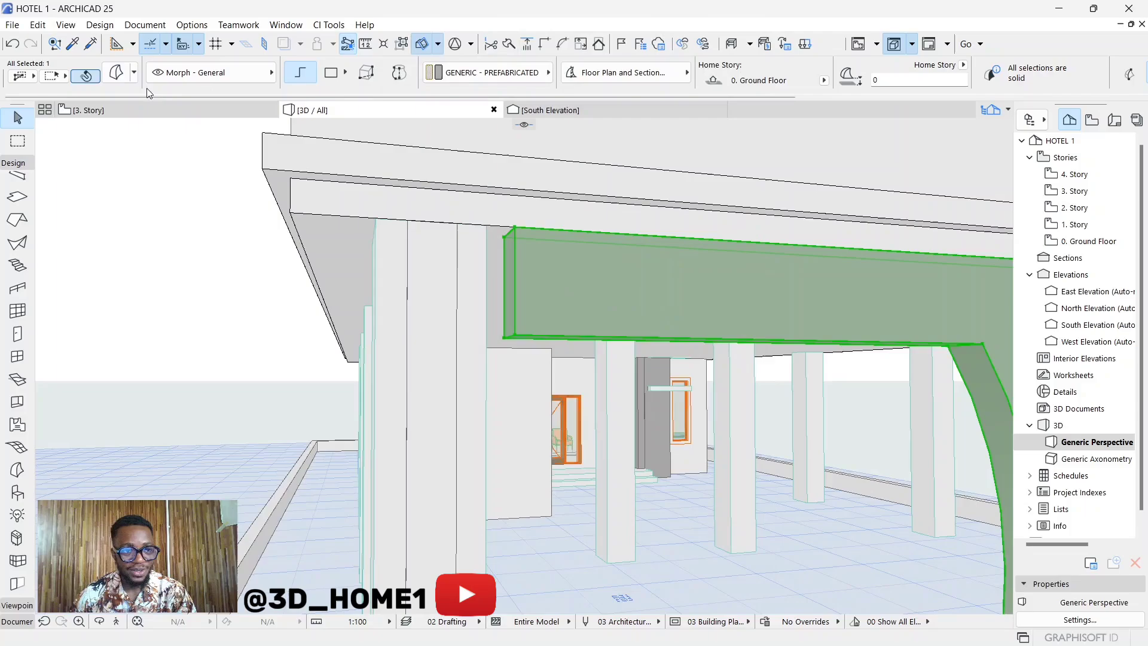
# Override the curved morph's surface with Paint - Glossy White in its selection settings.
pyautogui.click(116, 72)
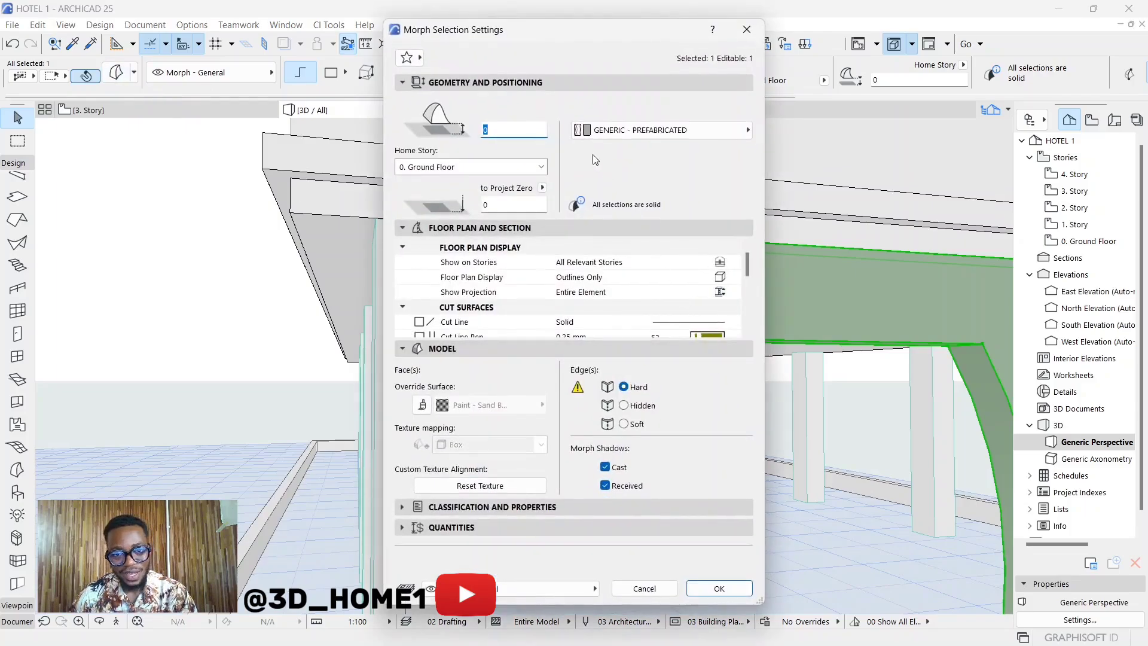
pyautogui.click(421, 405)
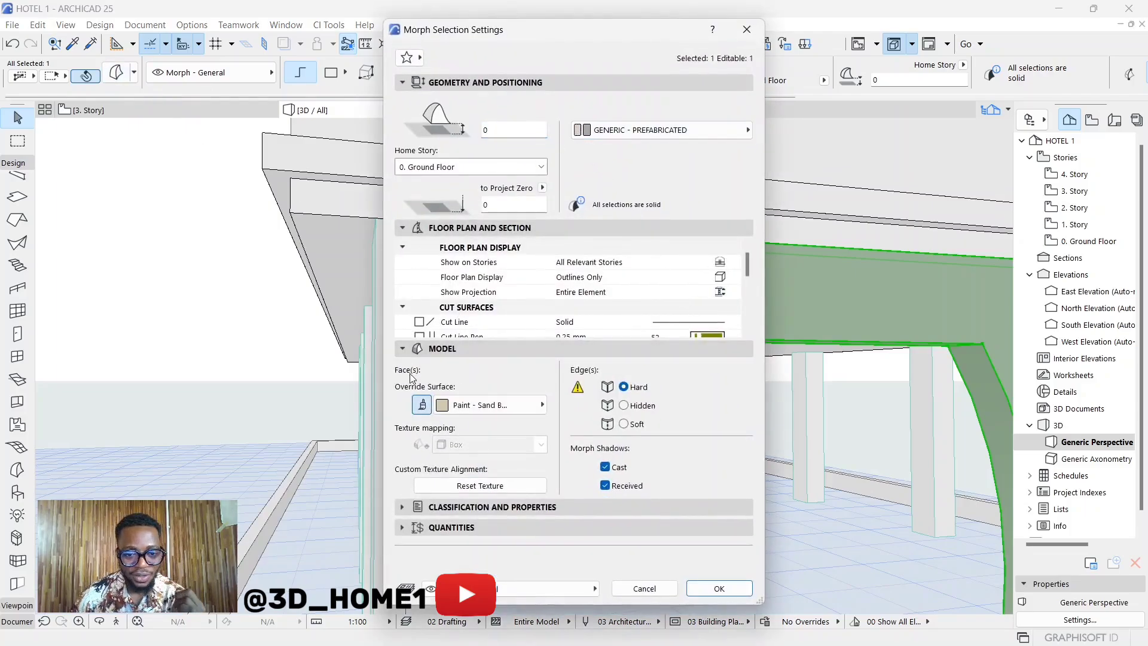
pyautogui.click(491, 405)
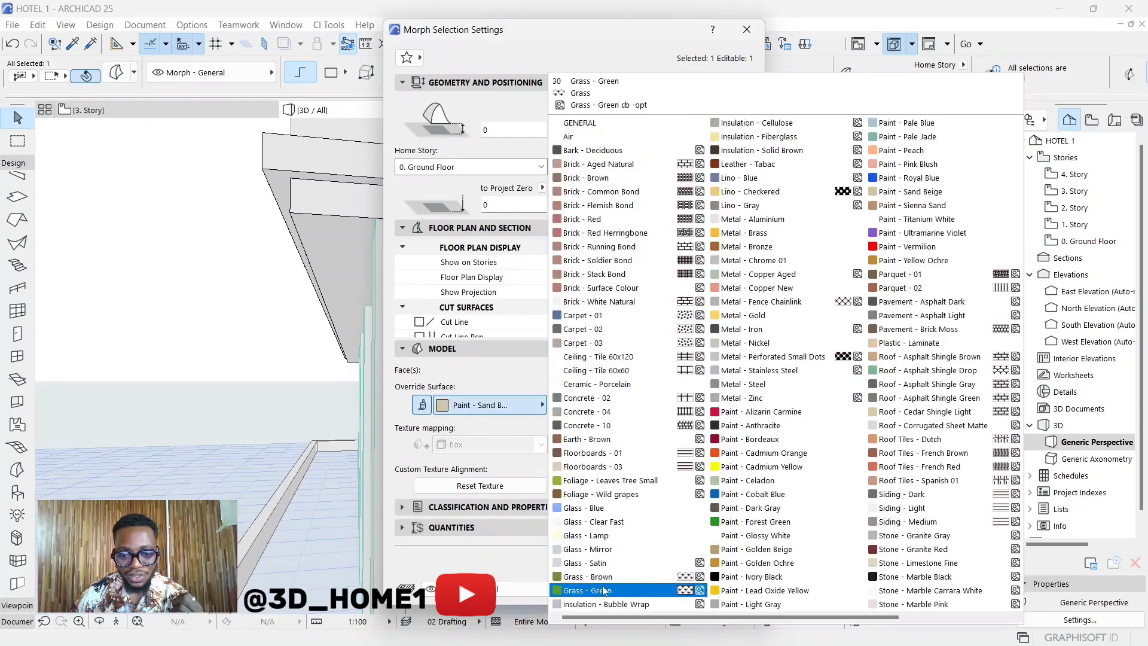
pyautogui.click(742, 535)
pyautogui.click(721, 612)
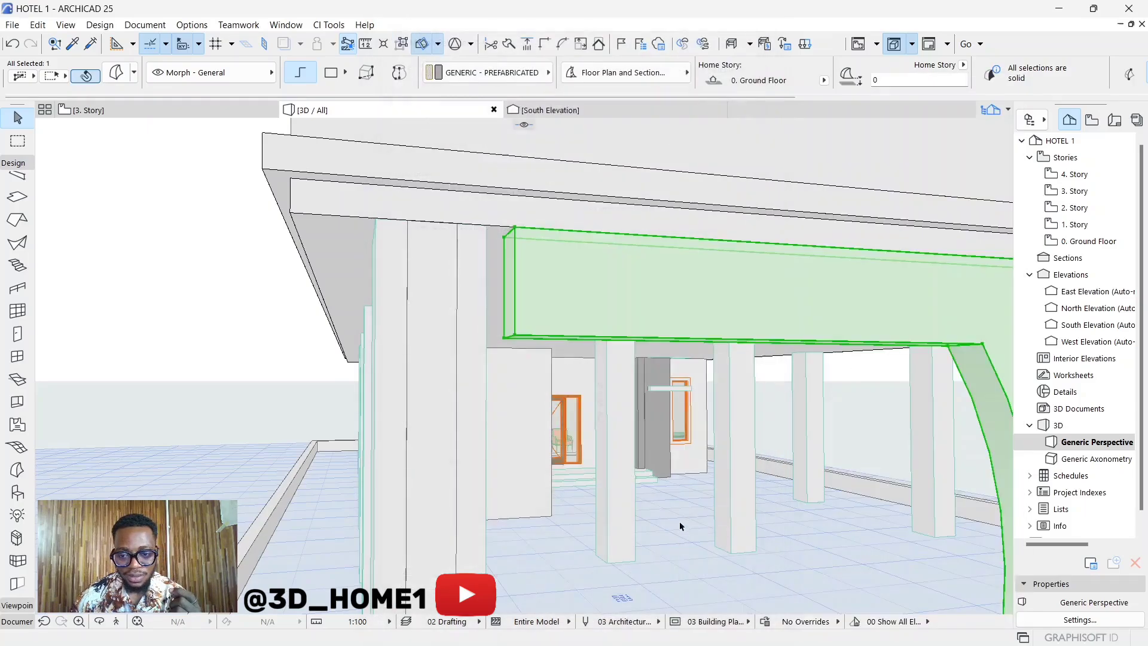
pyautogui.click(687, 530)
# Examine the recoloured morph in 3D and how far its beam end stands off the corner column.
pyautogui.scroll(-5, 544, 455)
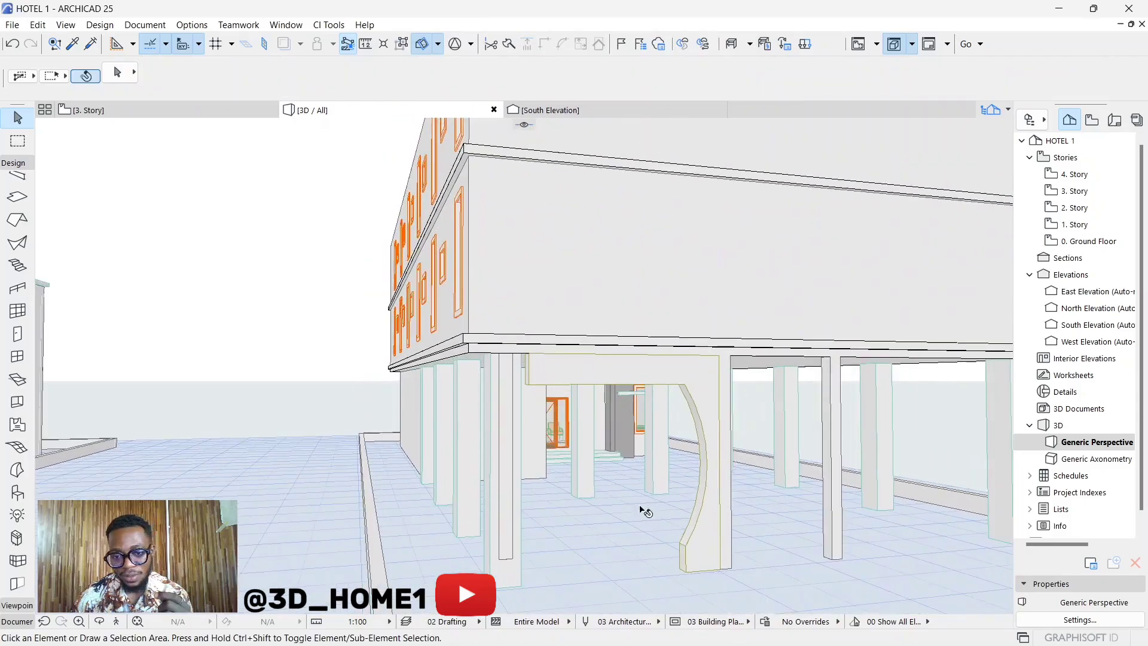
pyautogui.scroll(3, 712, 564)
pyautogui.scroll(-2, 716, 551)
pyautogui.scroll(-2, 713, 392)
pyautogui.scroll(2, 720, 487)
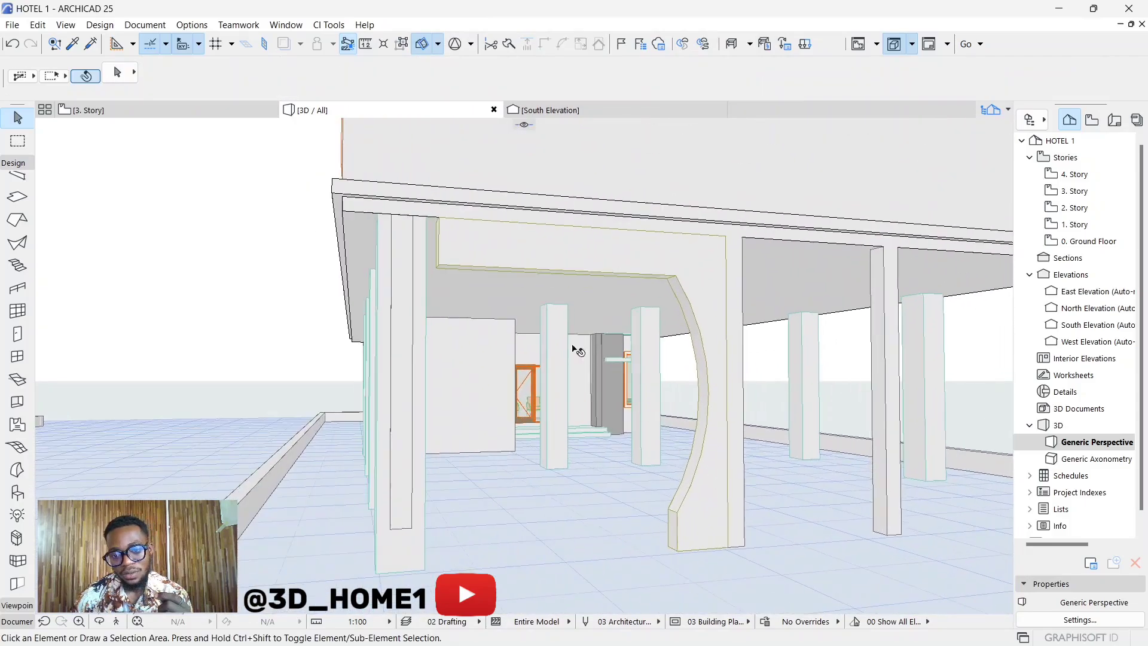
pyautogui.scroll(2, 576, 347)
pyautogui.scroll(3, 482, 284)
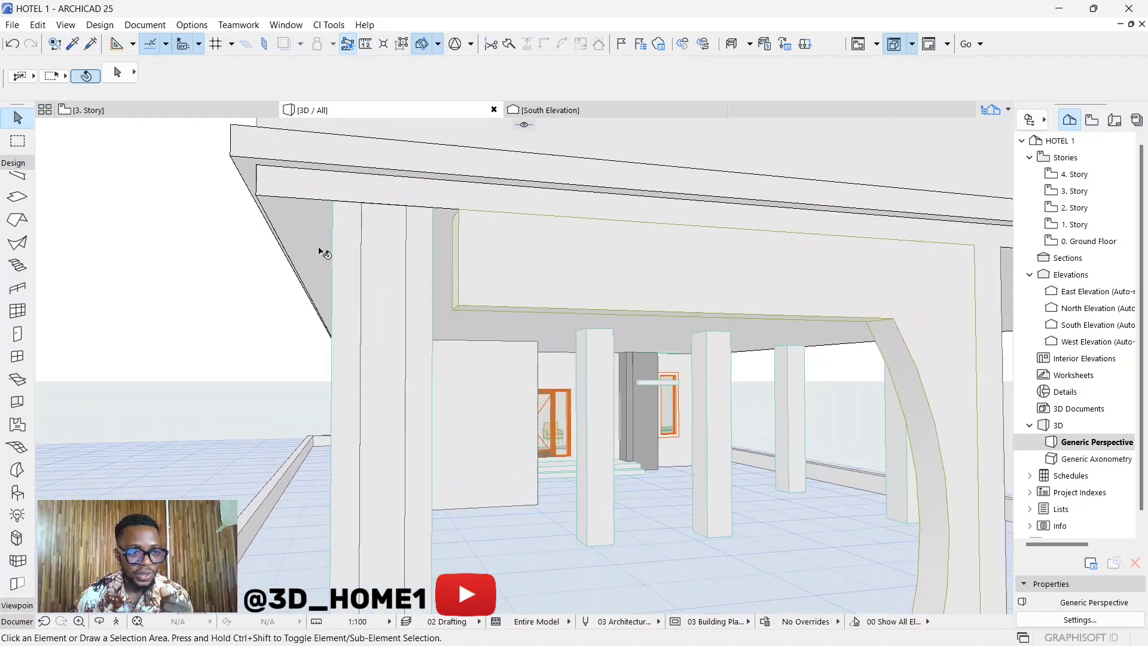
# Open the South Elevation and examine the gap between the morph's beam end and the corner column.
pyautogui.click(503, 109)
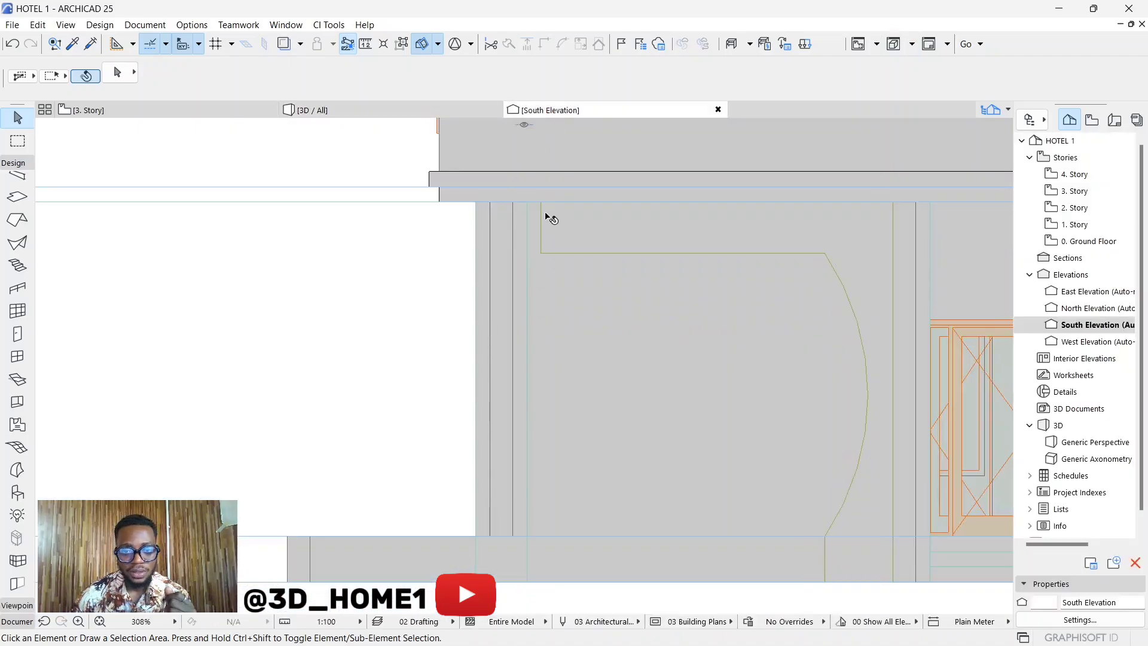
pyautogui.scroll(-2, 549, 227)
pyautogui.click(692, 231)
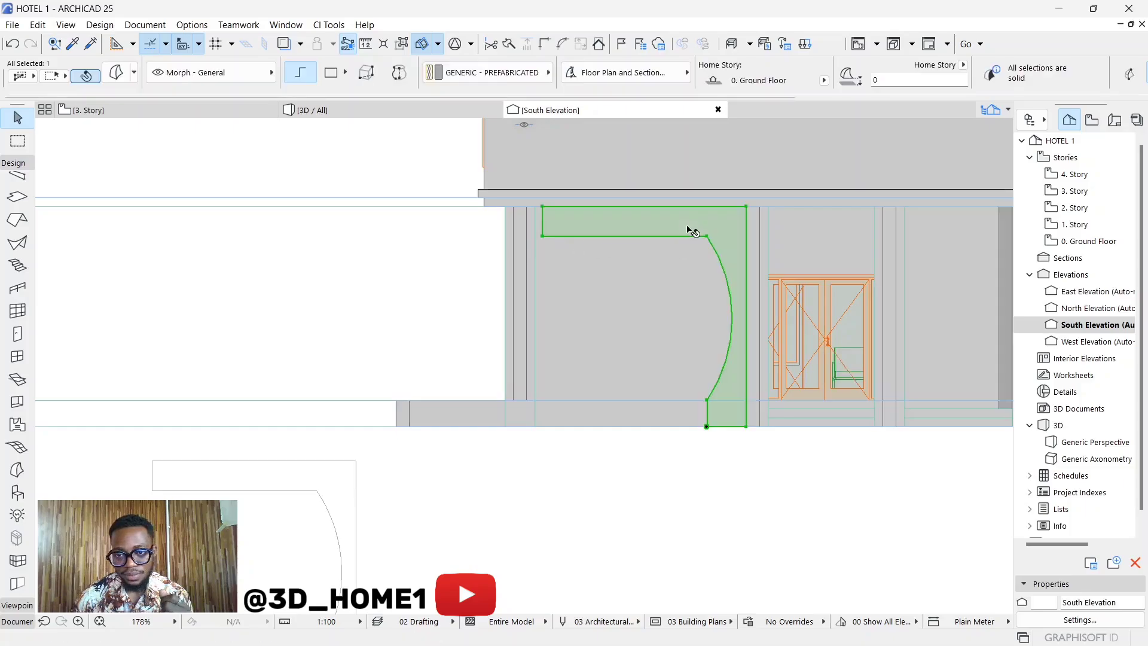
pyautogui.click(609, 483)
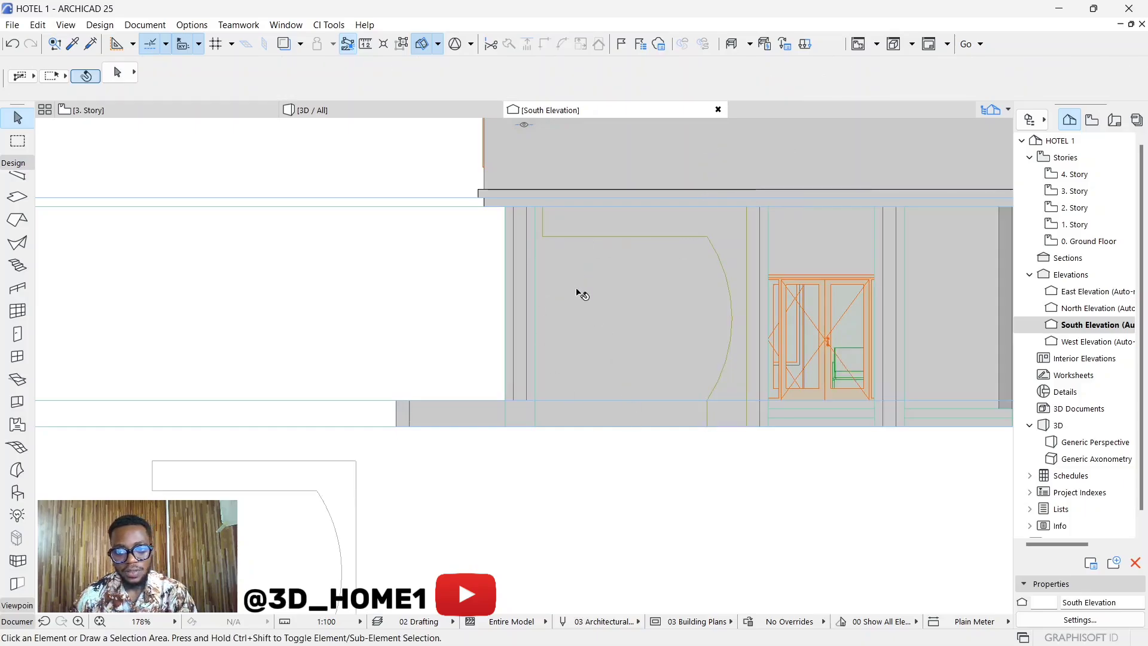
pyautogui.scroll(3, 591, 292)
pyautogui.scroll(-3, 522, 246)
pyautogui.scroll(1, 705, 295)
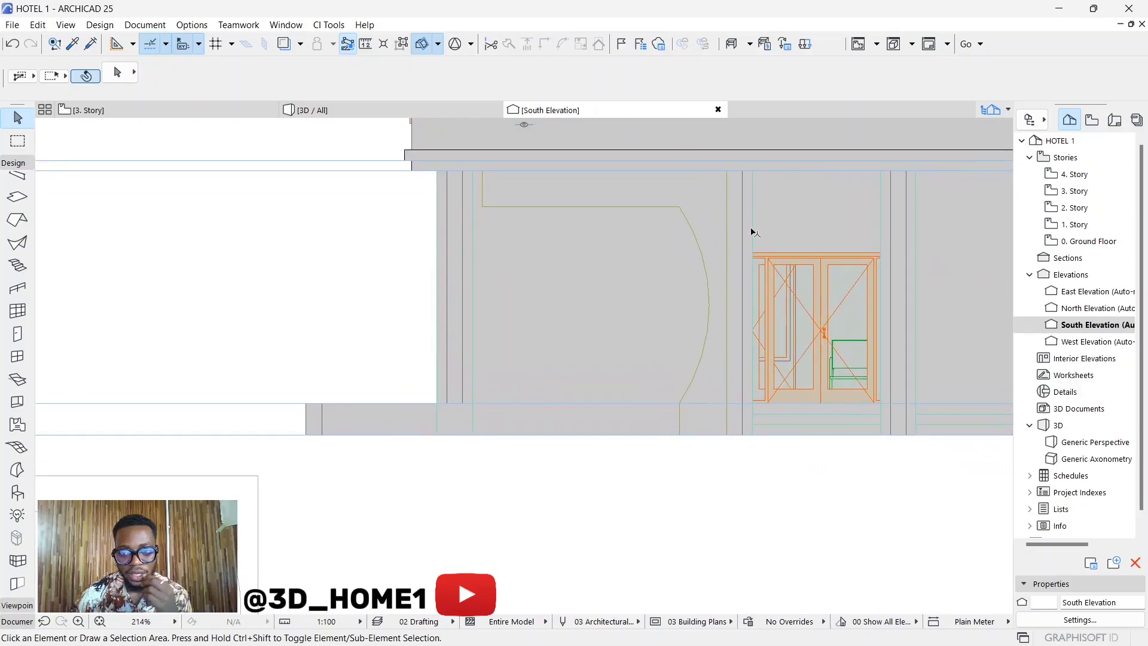
pyautogui.click(744, 219)
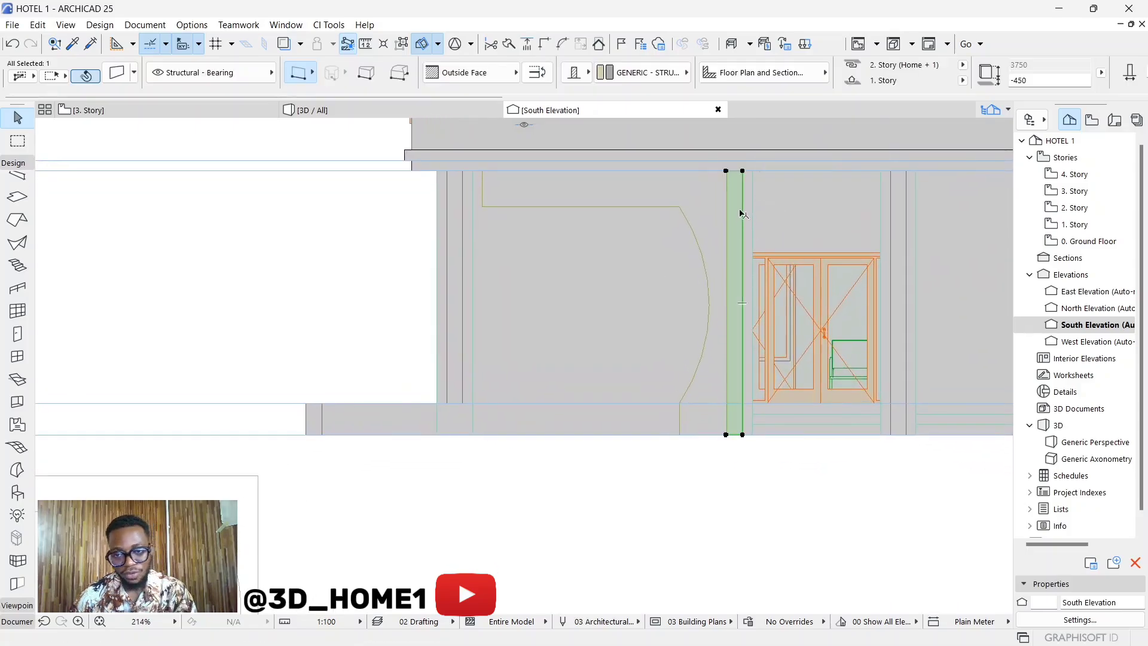
pyautogui.press('Escape')
pyautogui.scroll(4, 462, 168)
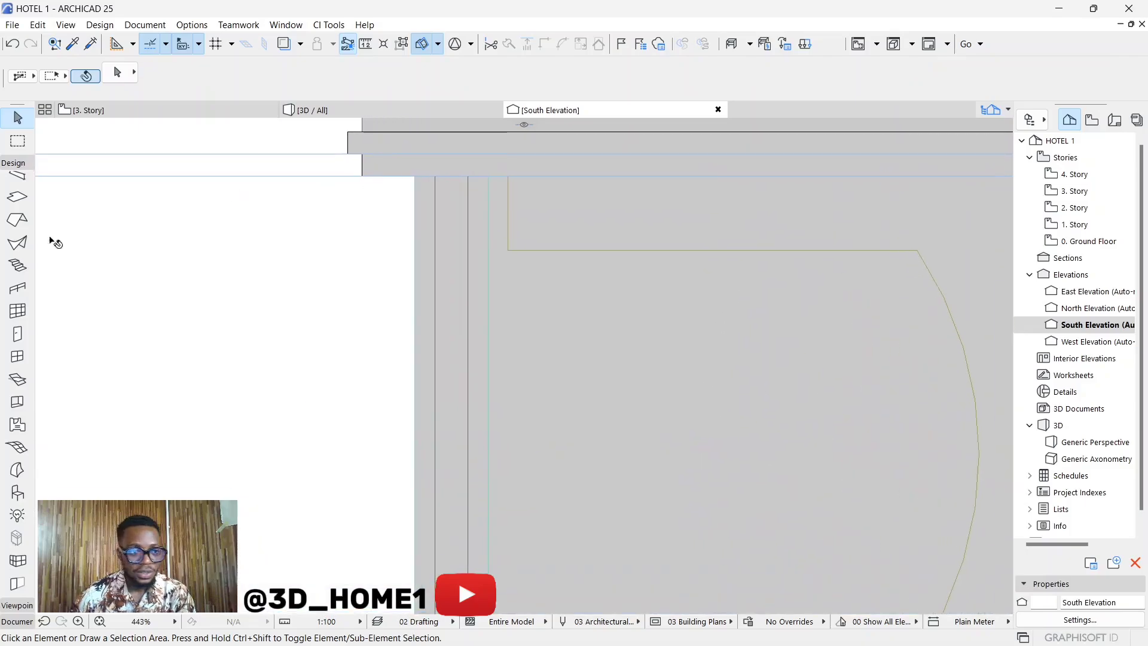
# Outline the gap beside the beam end with drafting lines, drawing the column-side line 509 mm up at 90° to the slab's underside.
pyautogui.click(12, 622)
pyautogui.click(17, 422)
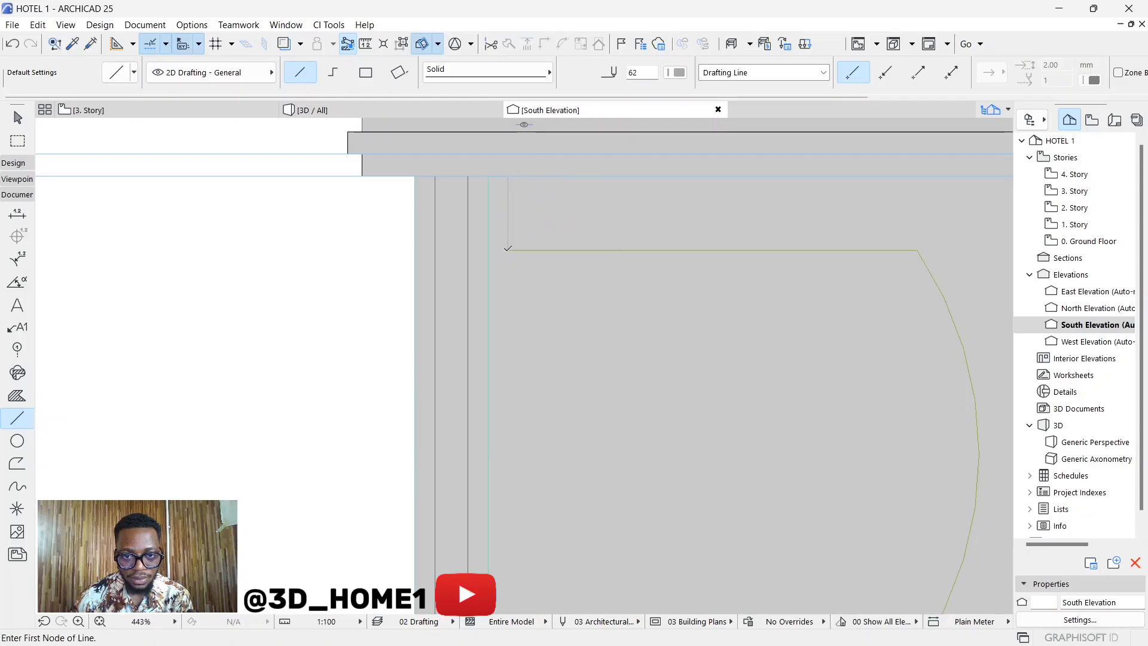
pyautogui.click(488, 251)
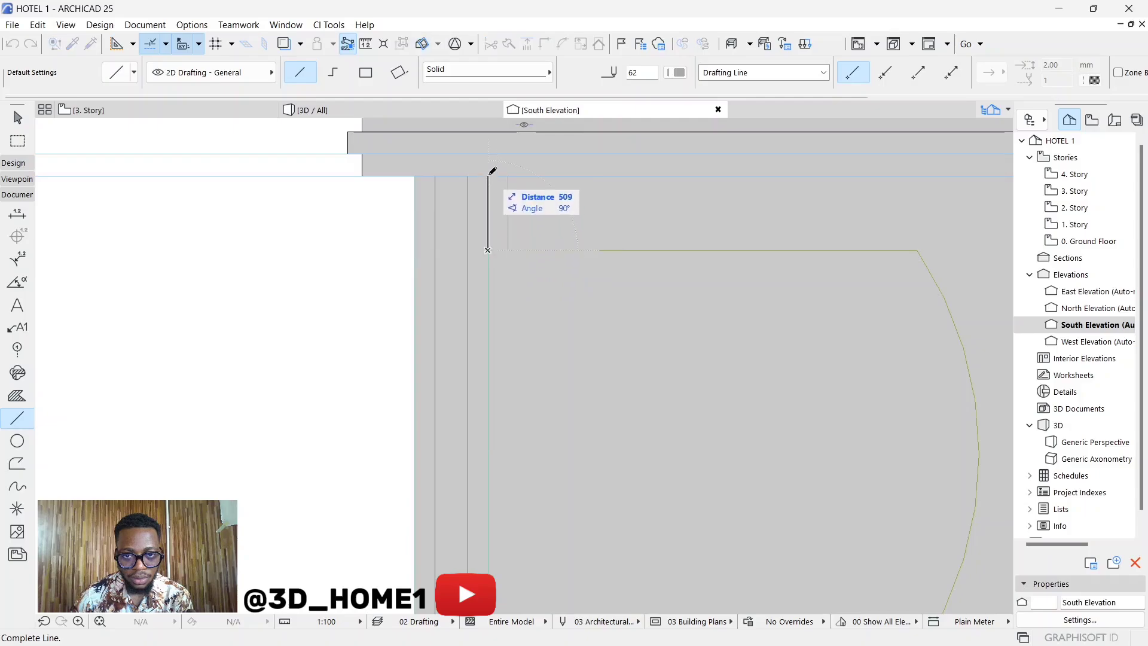
pyautogui.click(489, 176)
pyautogui.press('Escape')
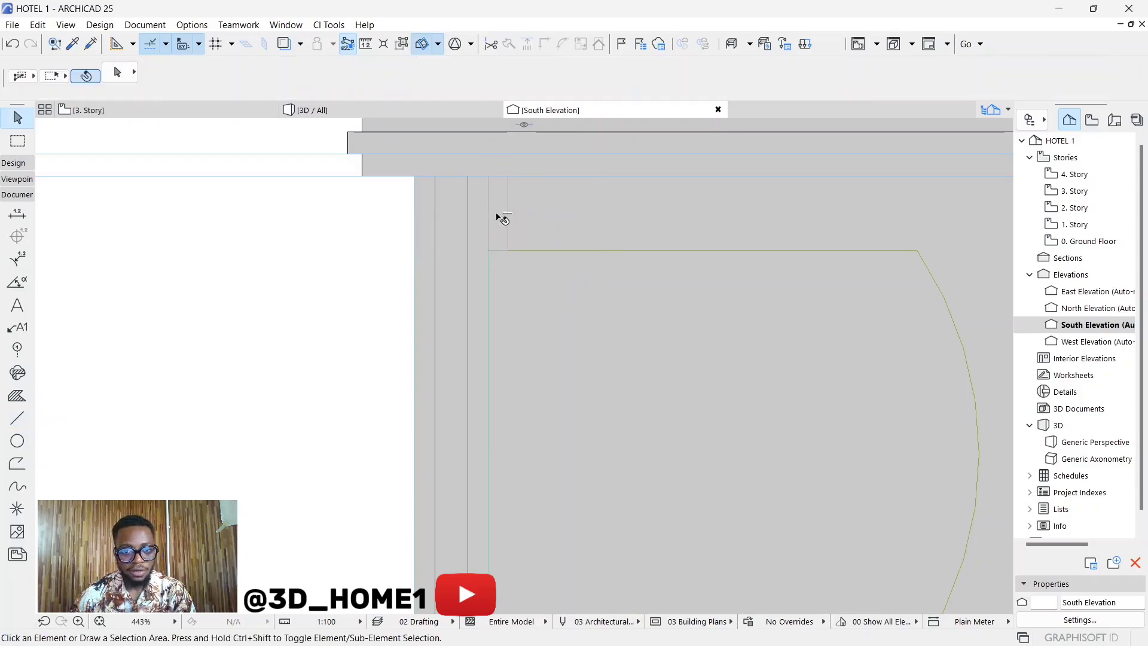
pyautogui.click(24, 164)
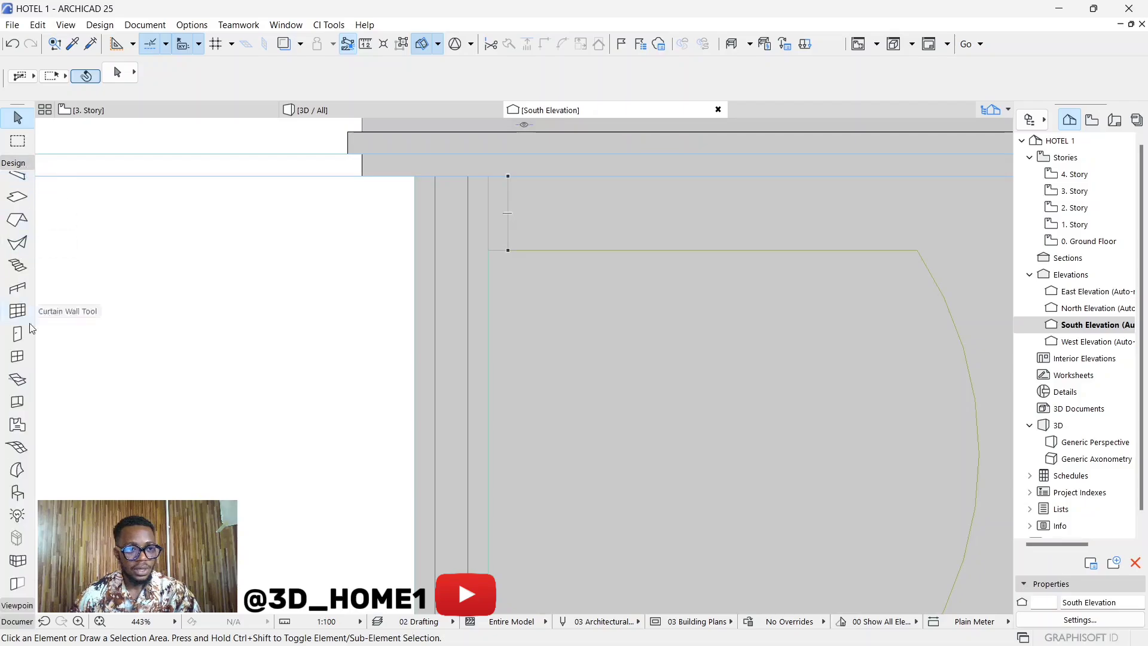
pyautogui.click(17, 470)
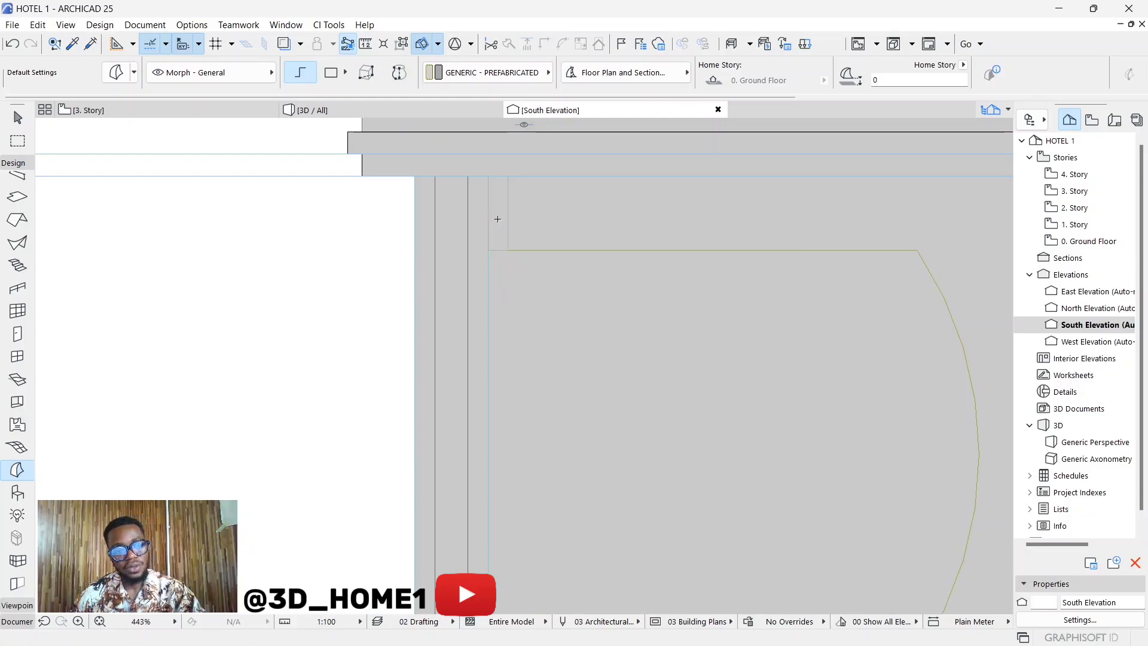
pyautogui.press('Escape')
# Select the four drafting lines outlining the gap and move them out to the empty area beside the building.
pyautogui.click(488, 197)
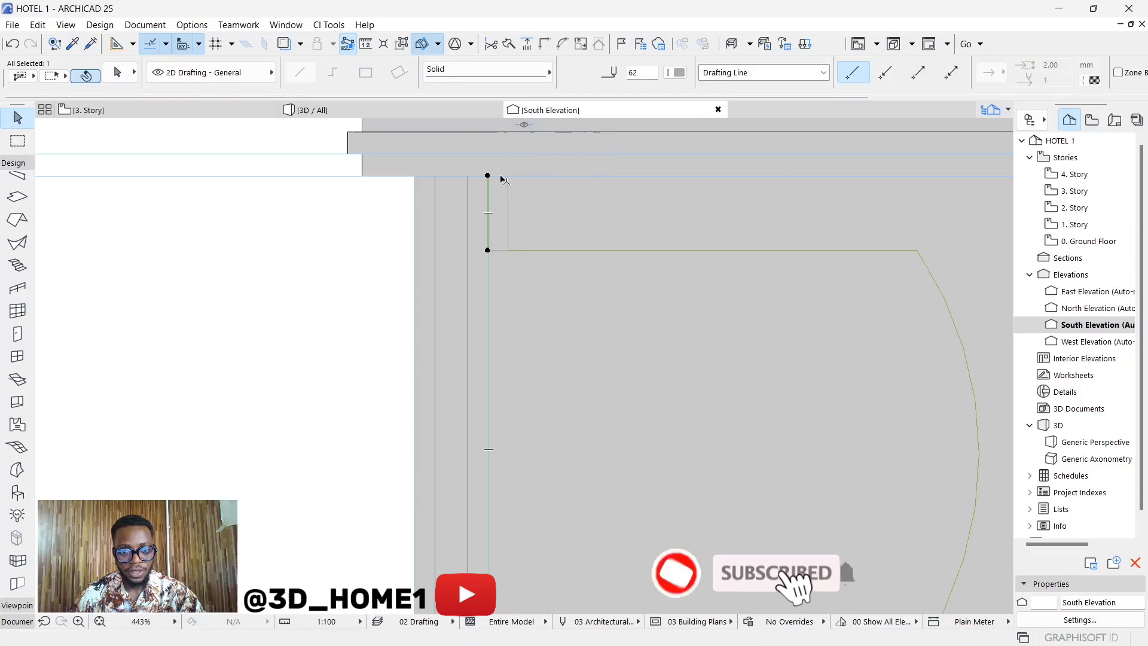
pyautogui.keyDown('shift'); pyautogui.click(501, 178); pyautogui.keyUp('shift')
pyautogui.keyDown('shift'); pyautogui.click(508, 201); pyautogui.keyUp('shift')
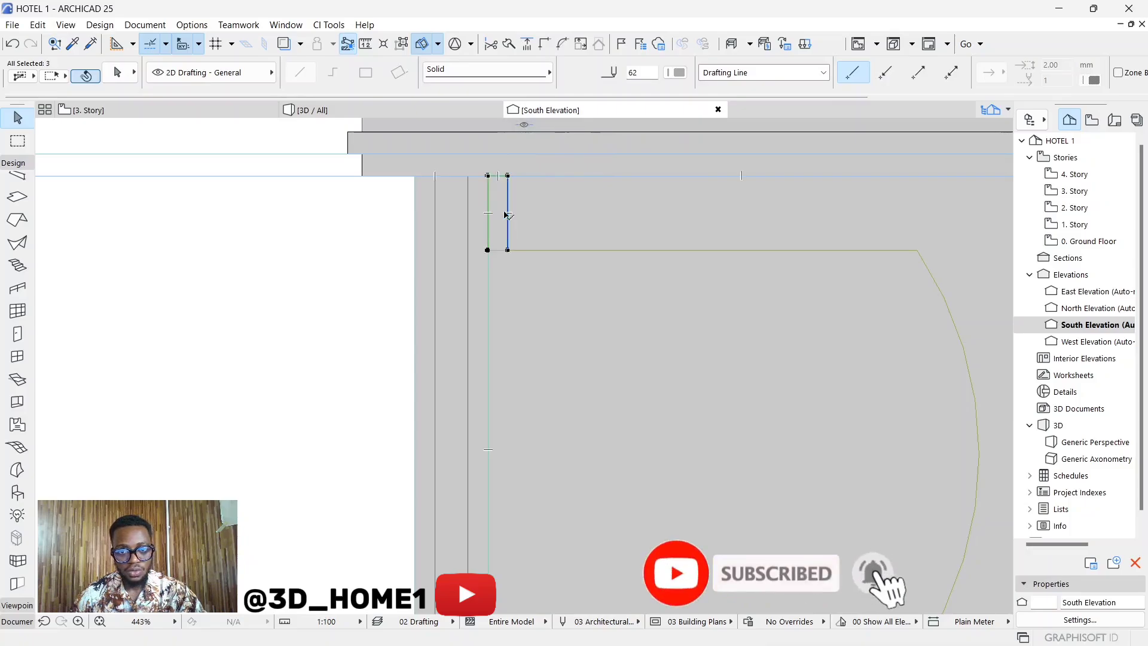
pyautogui.keyDown('shift'); pyautogui.click(498, 250); pyautogui.keyUp('shift')
pyautogui.click(508, 175)
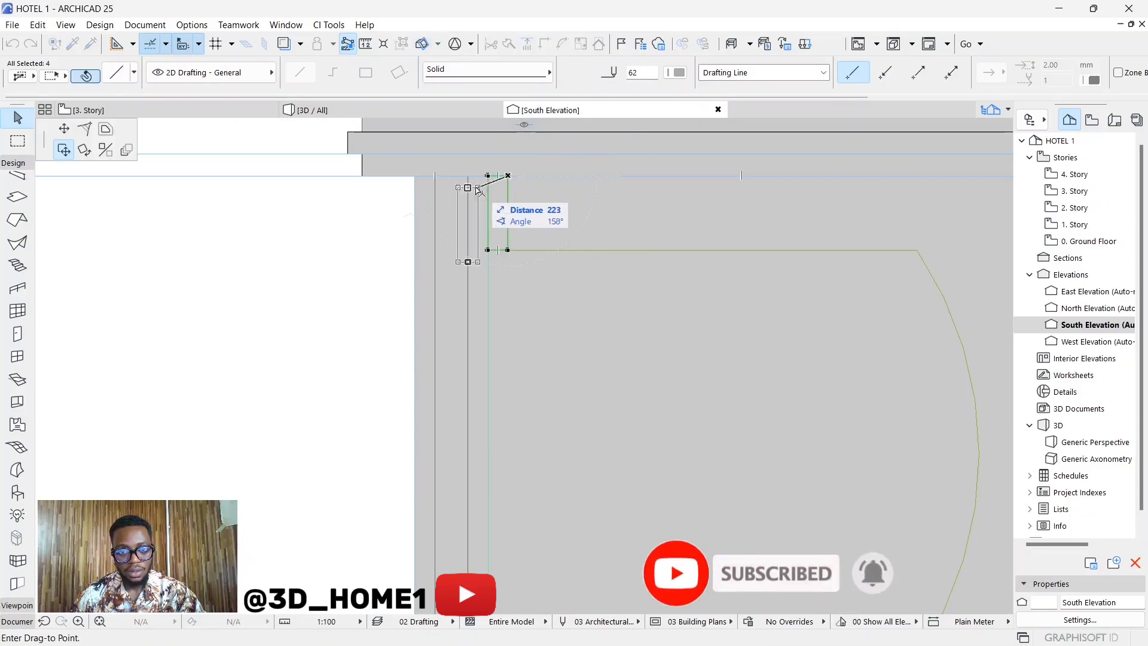
pyautogui.click(337, 232)
pyautogui.click(328, 269)
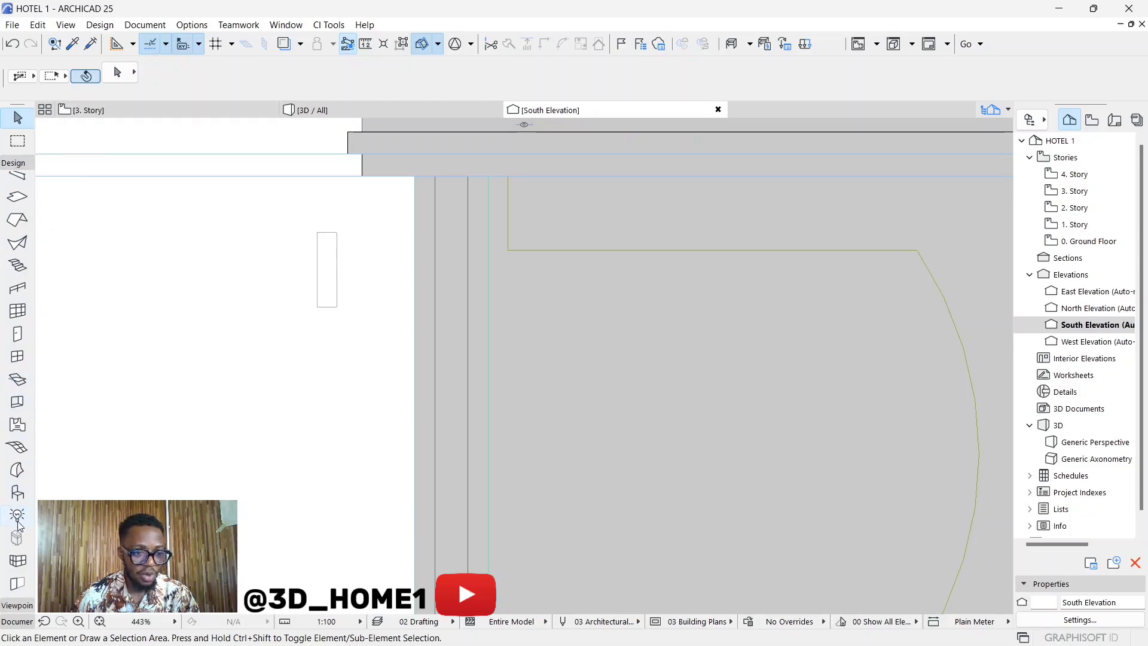
# Create a flat morph from the narrow rectangle of drafting lines beside the building.
pyautogui.click(17, 470)
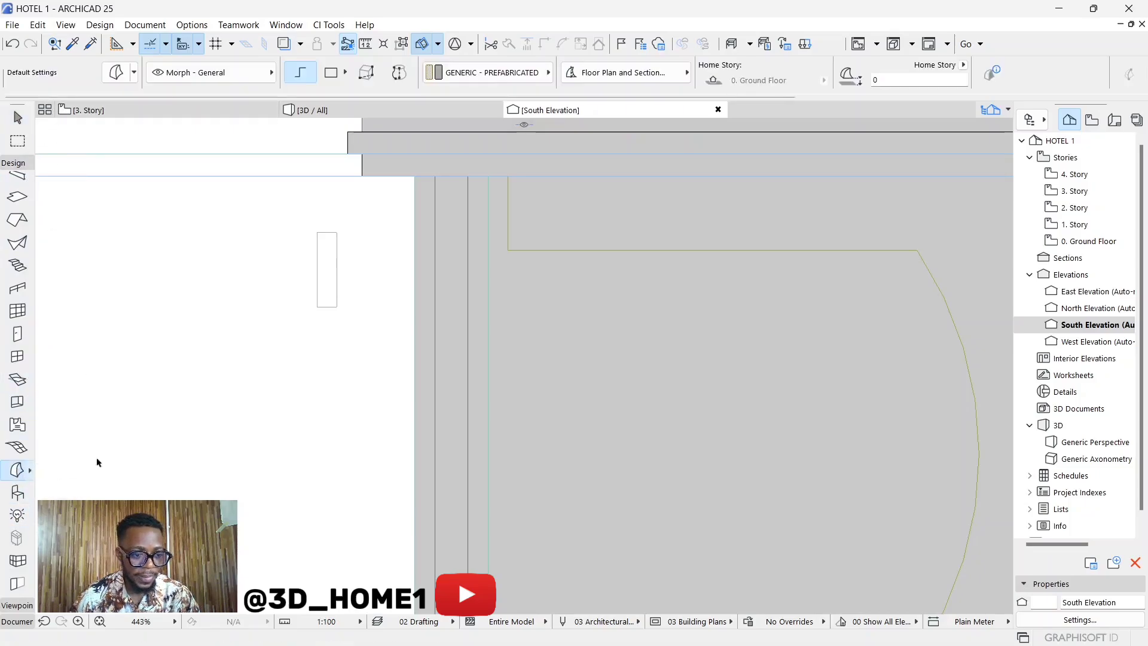
pyautogui.click(328, 269)
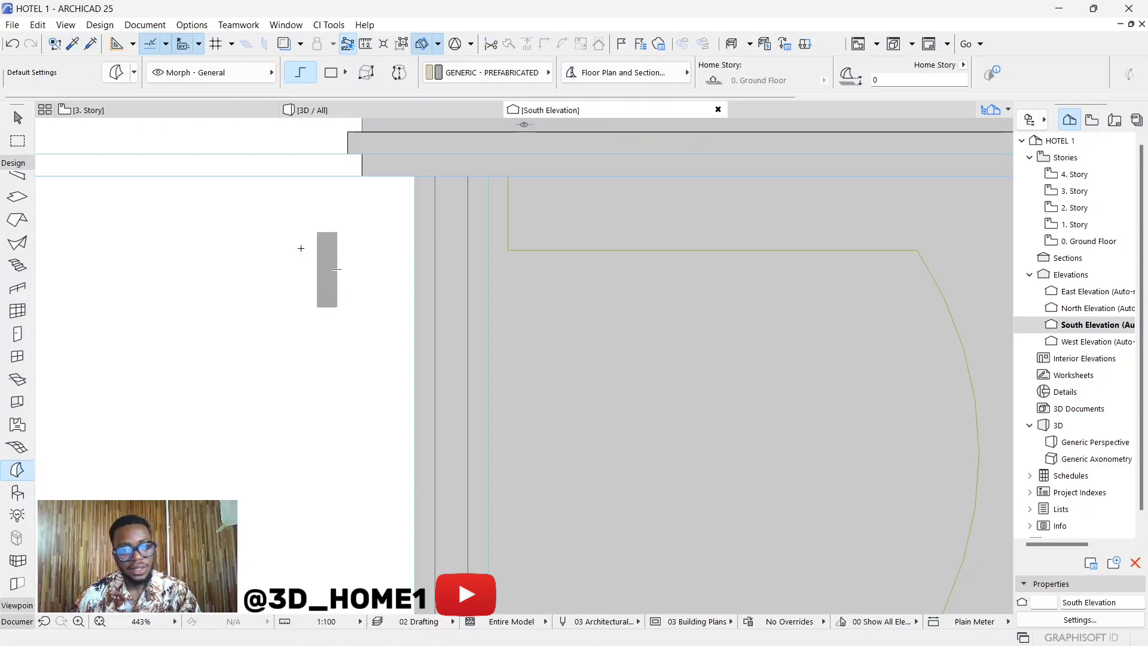
pyautogui.press('Escape')
# Move the narrow morph by its building-side lower corner 1234 mm at 18° onto the beam end's lower corner, and return to the 3D view.
pyautogui.click(328, 259)
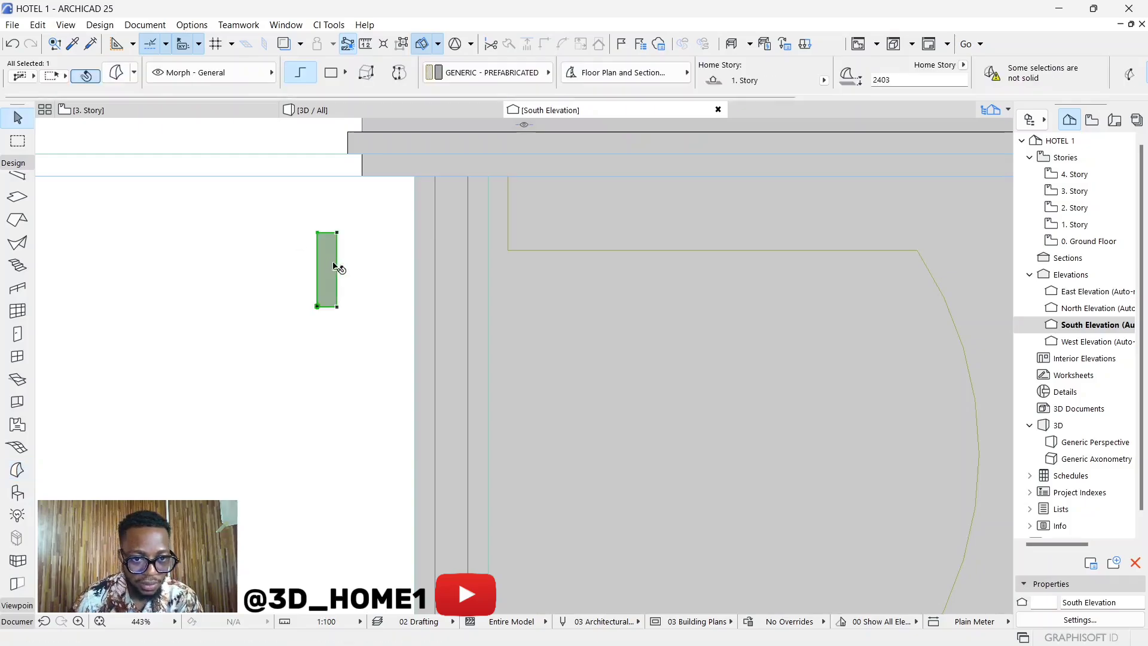
pyautogui.click(338, 307)
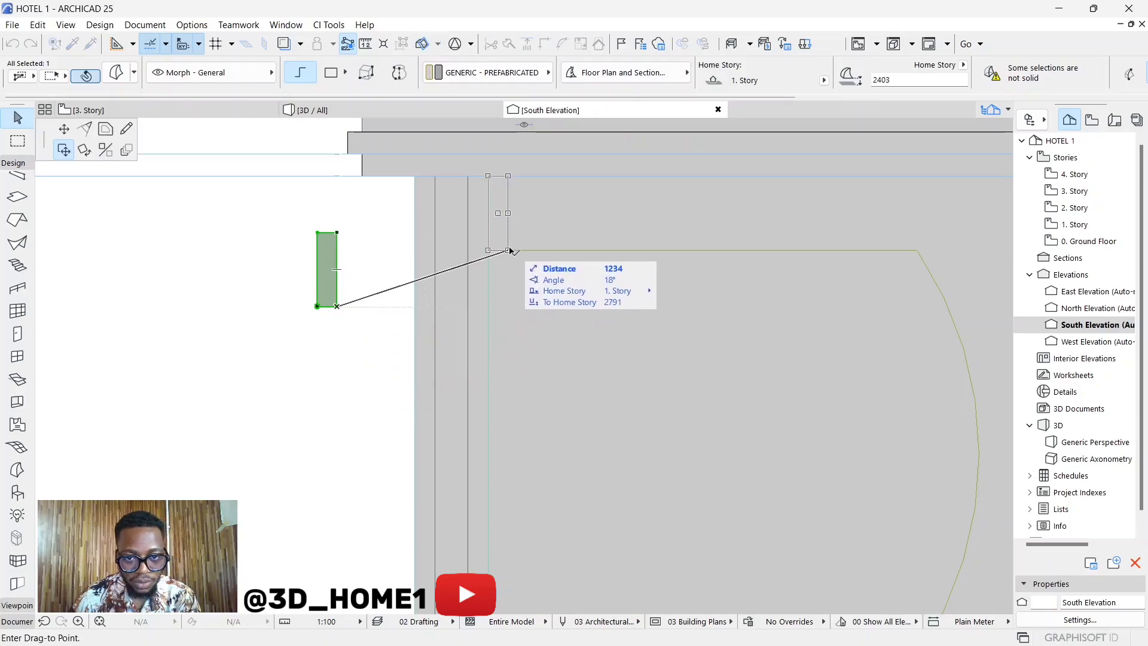
pyautogui.click(507, 249)
pyautogui.click(362, 111)
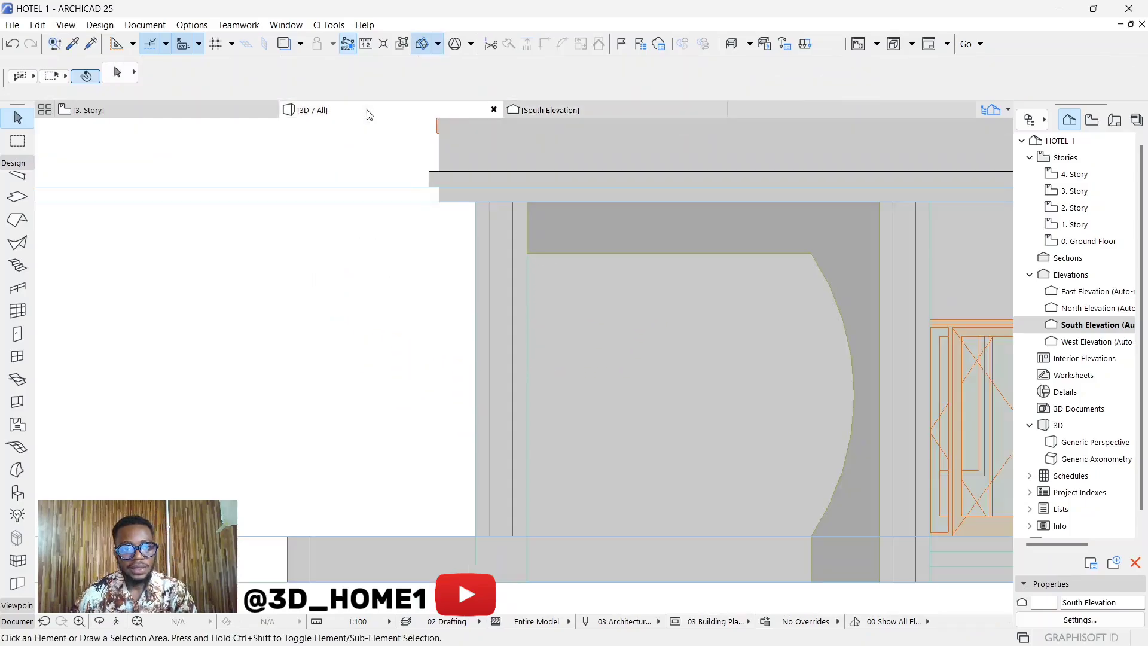
# Extrude the narrow flat morph above the slab 225 mm along the front edge direction into a solid.
pyautogui.scroll(-5, 608, 330)
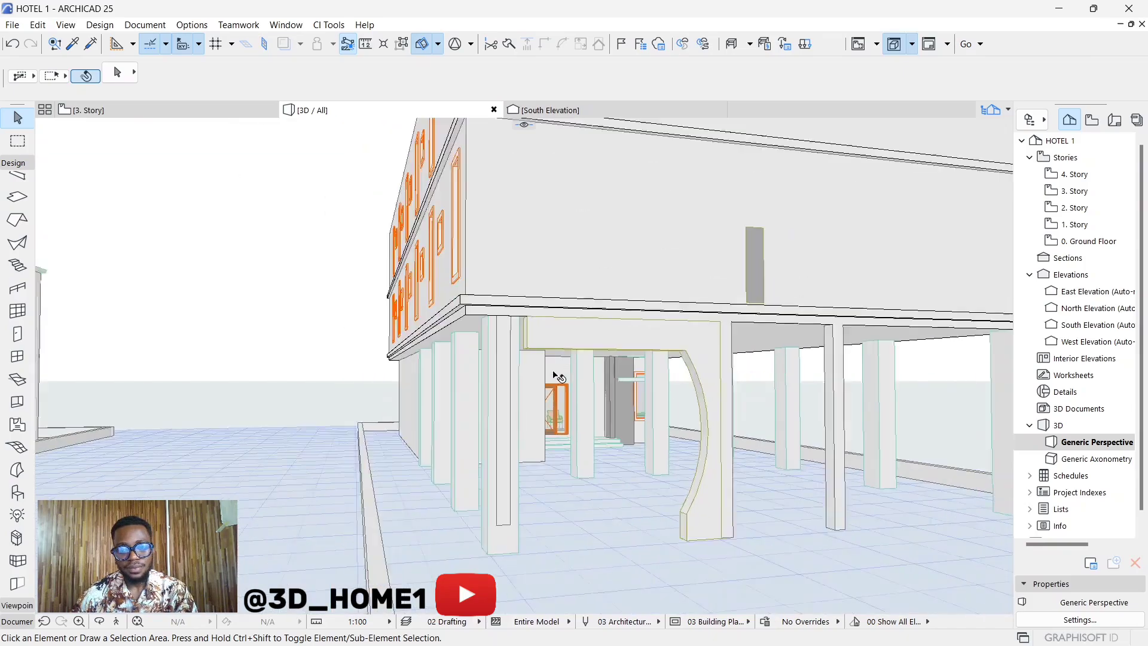
pyautogui.click(698, 291)
pyautogui.scroll(2, 697, 311)
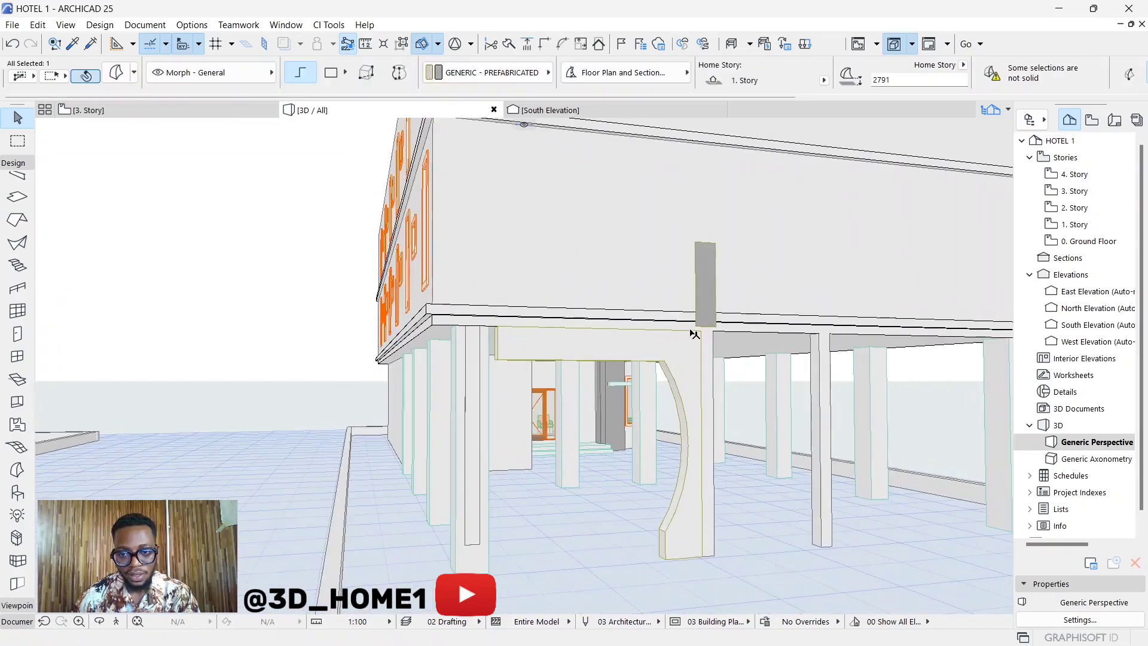
pyautogui.click(698, 327)
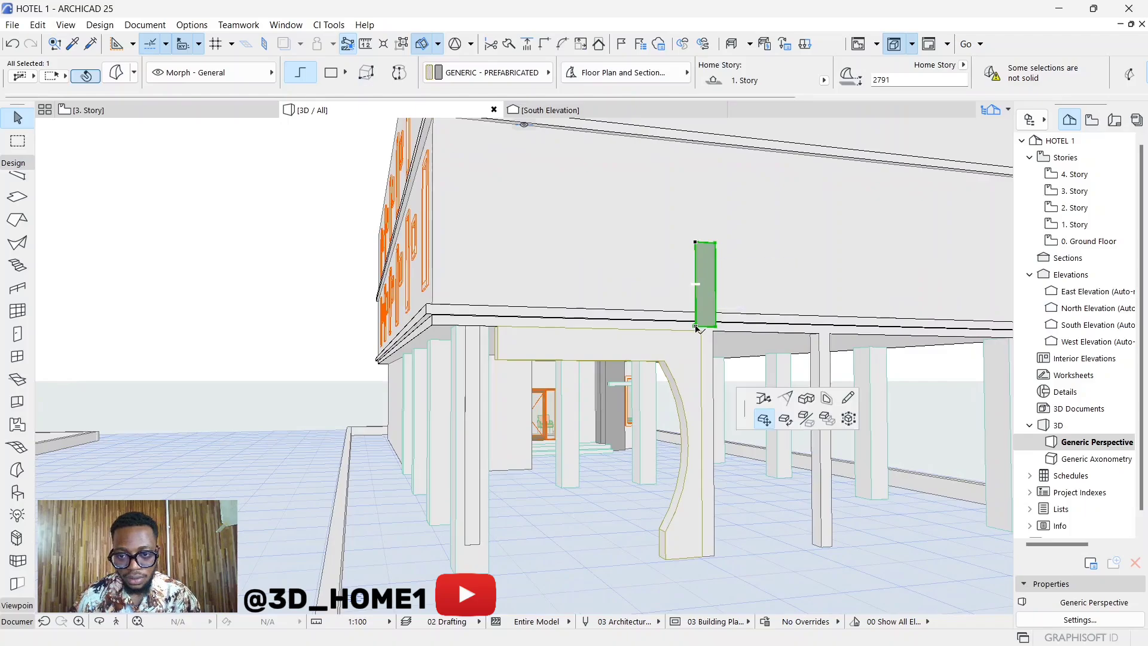
pyautogui.click(105, 128)
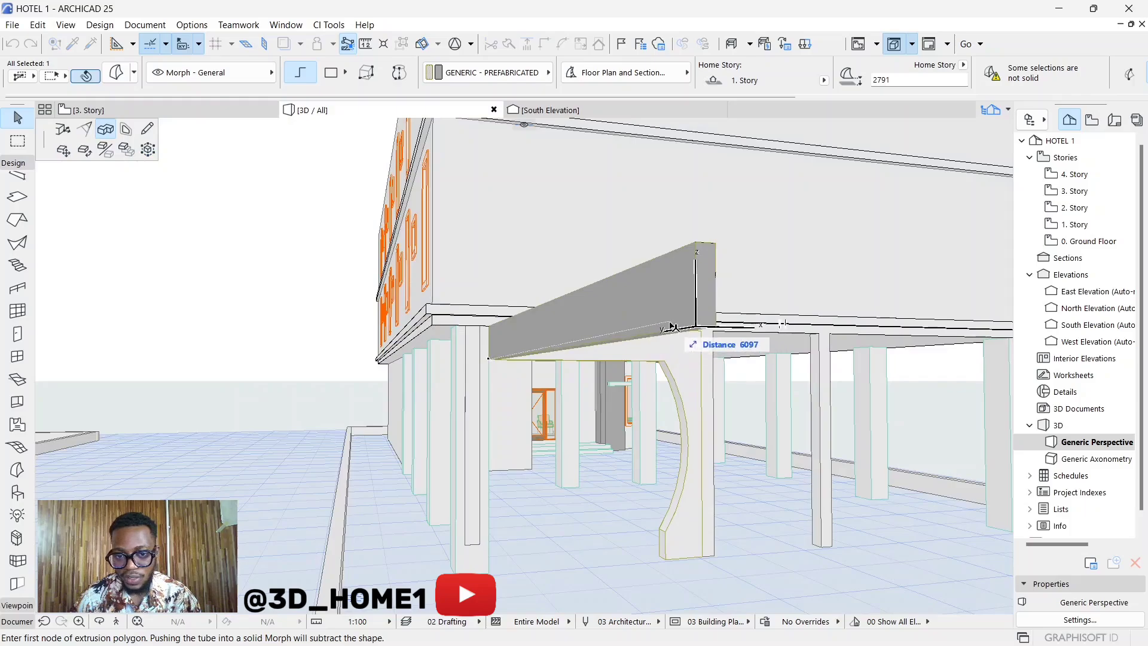
pyautogui.write('2')
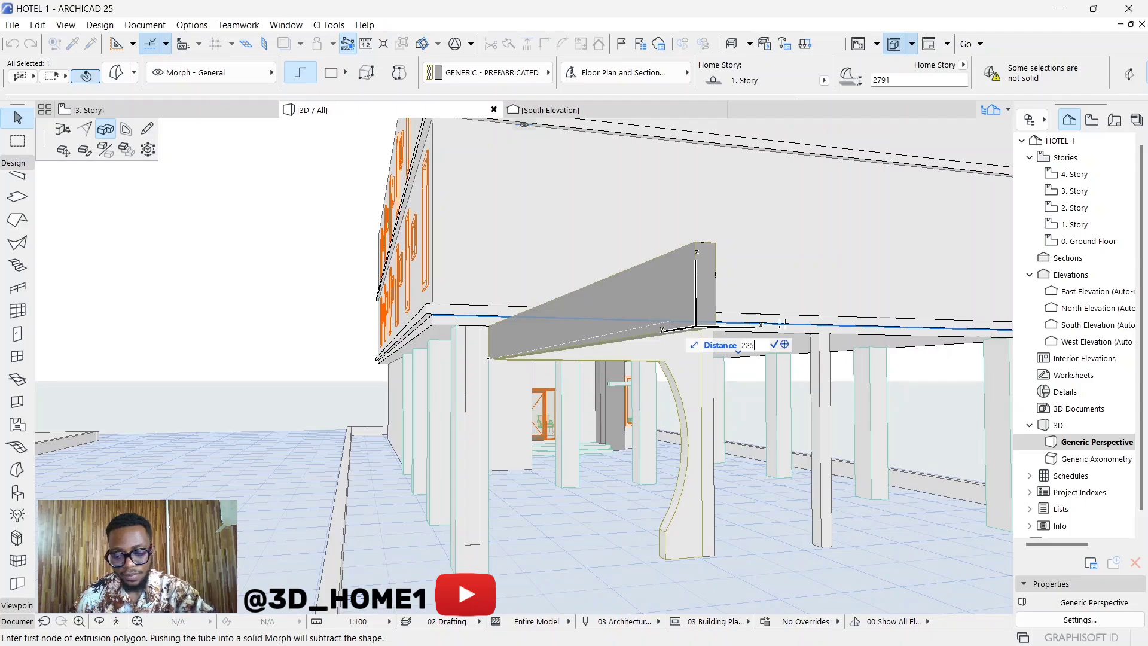
pyautogui.write('25')
pyautogui.press('Return')
pyautogui.rightClick(665, 323)
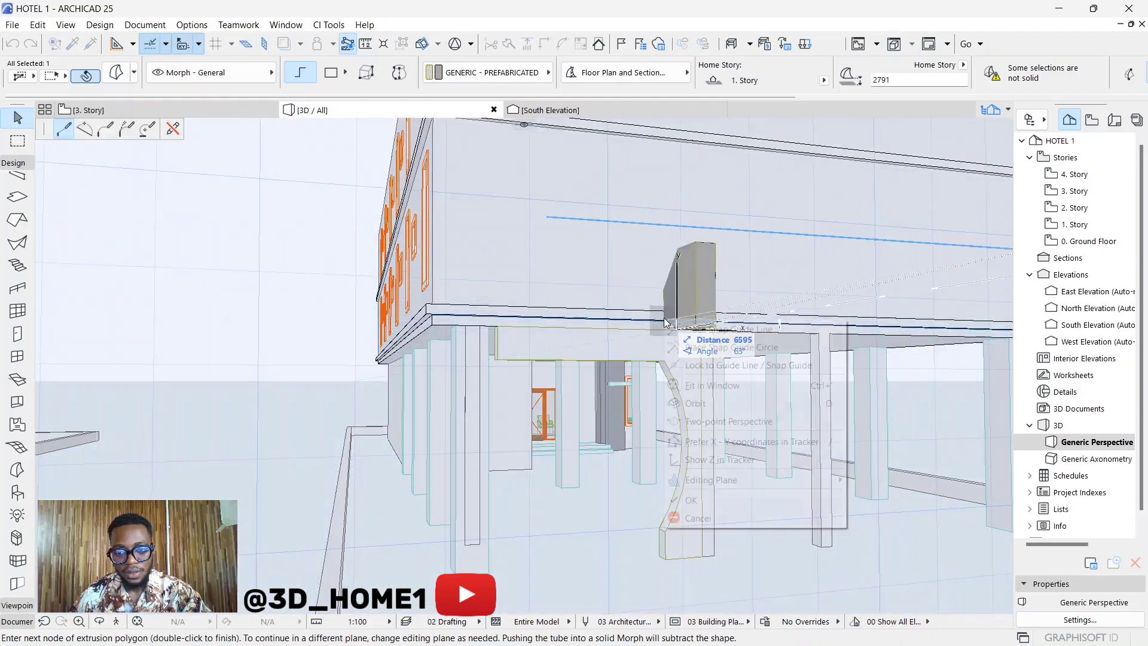
pyautogui.click(692, 500)
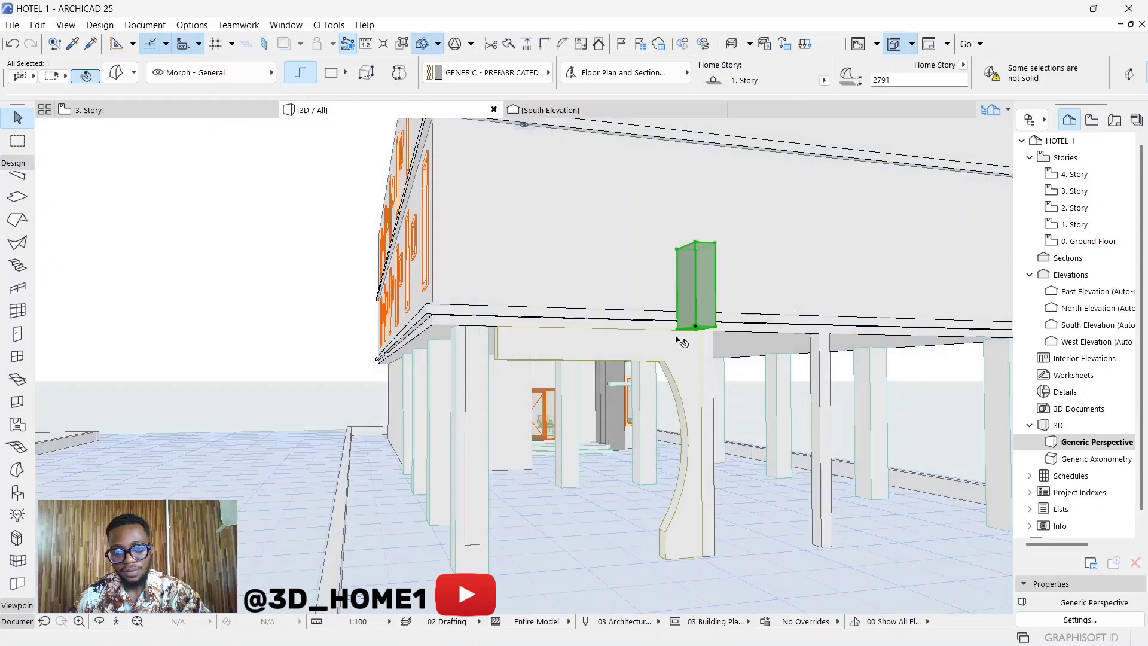
# Move the narrow solid by its lower corner into the gap between the column and the curved morph's beam end, aligned with the beam's underside.
pyautogui.scroll(4, 694, 326)
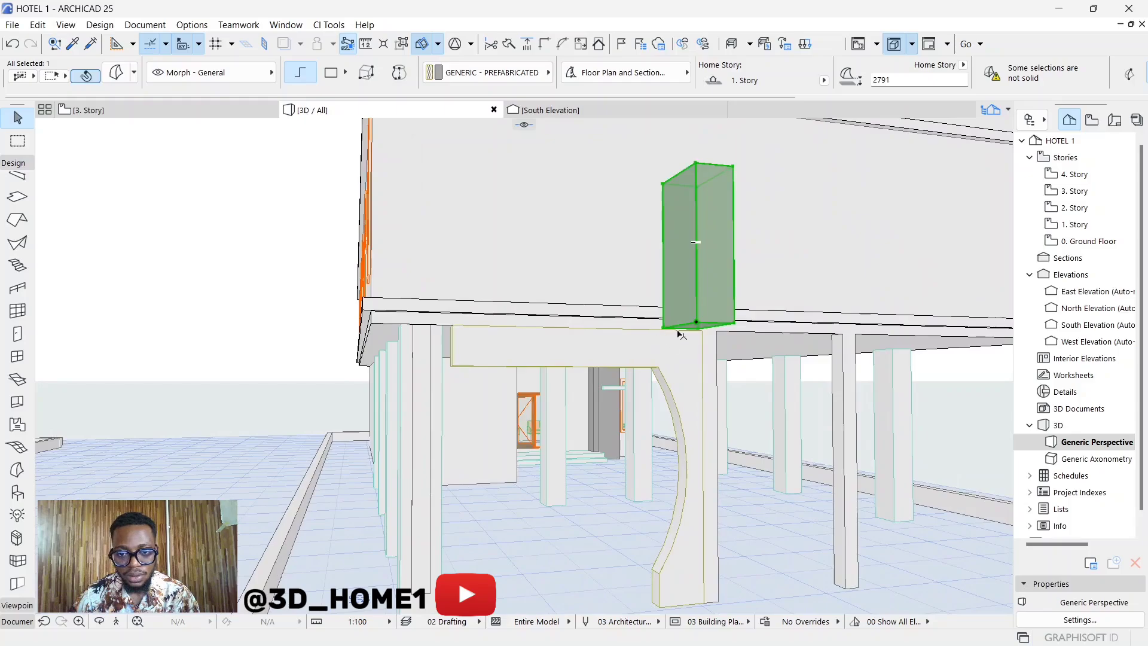
pyautogui.click(699, 323)
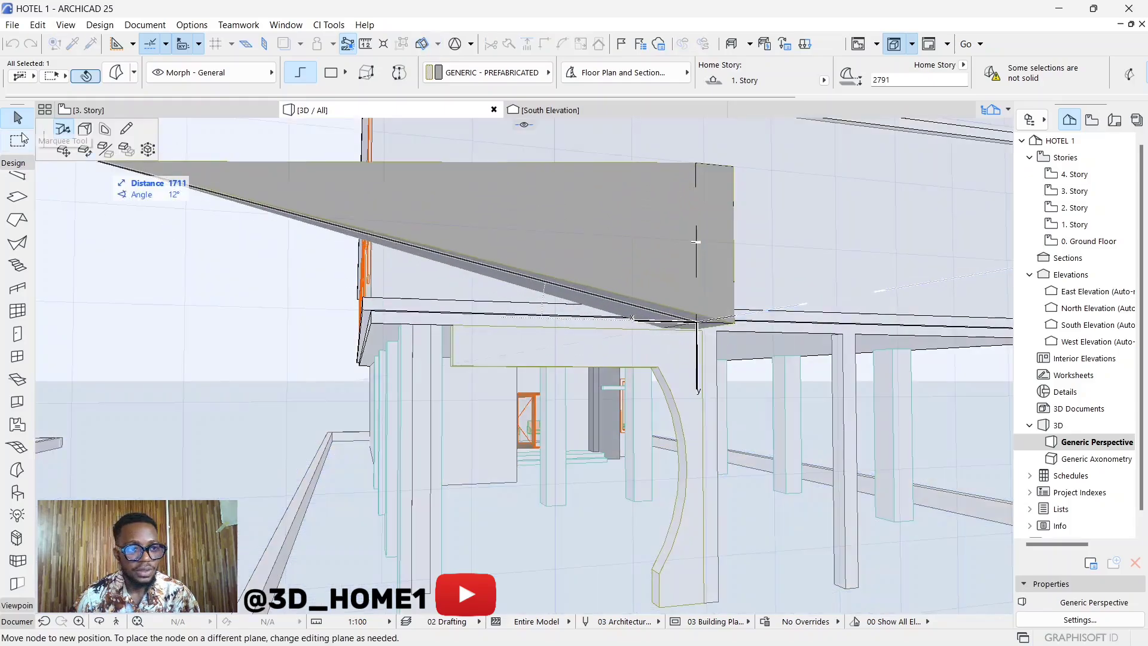
pyautogui.click(62, 151)
pyautogui.scroll(3, 442, 376)
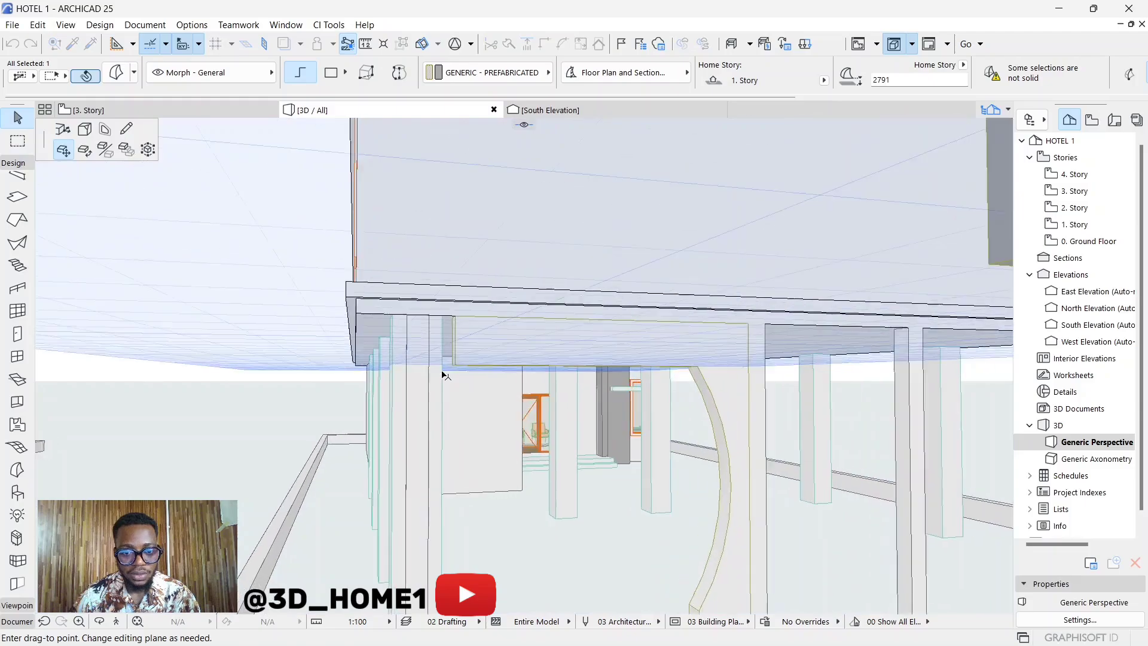
pyautogui.scroll(2, 443, 376)
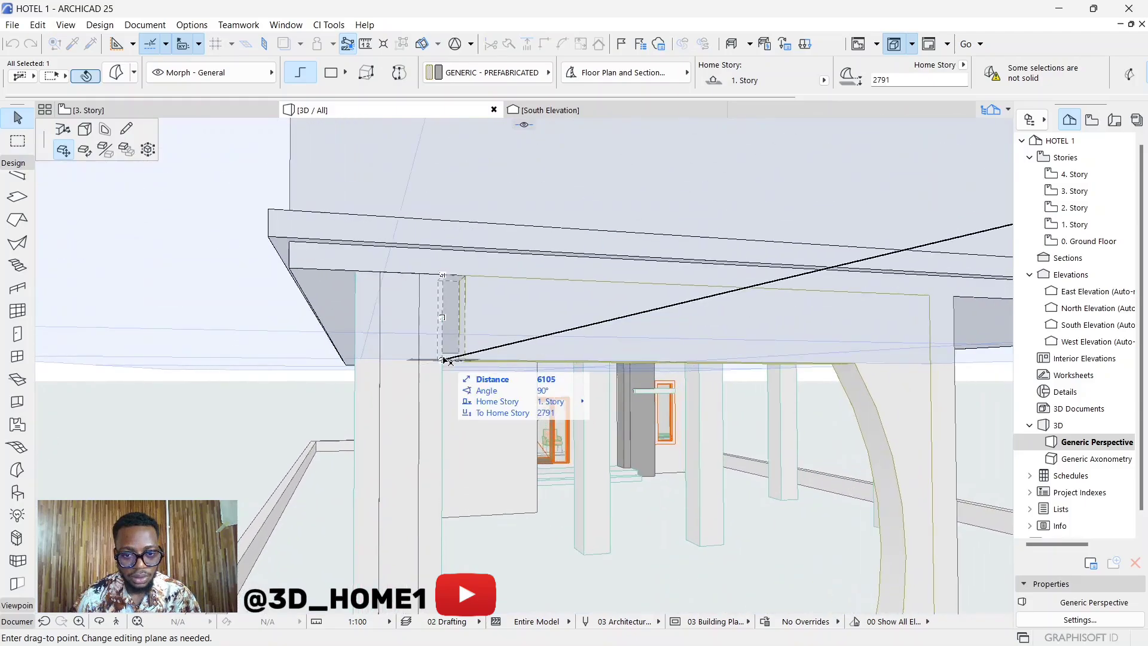
pyautogui.click(442, 360)
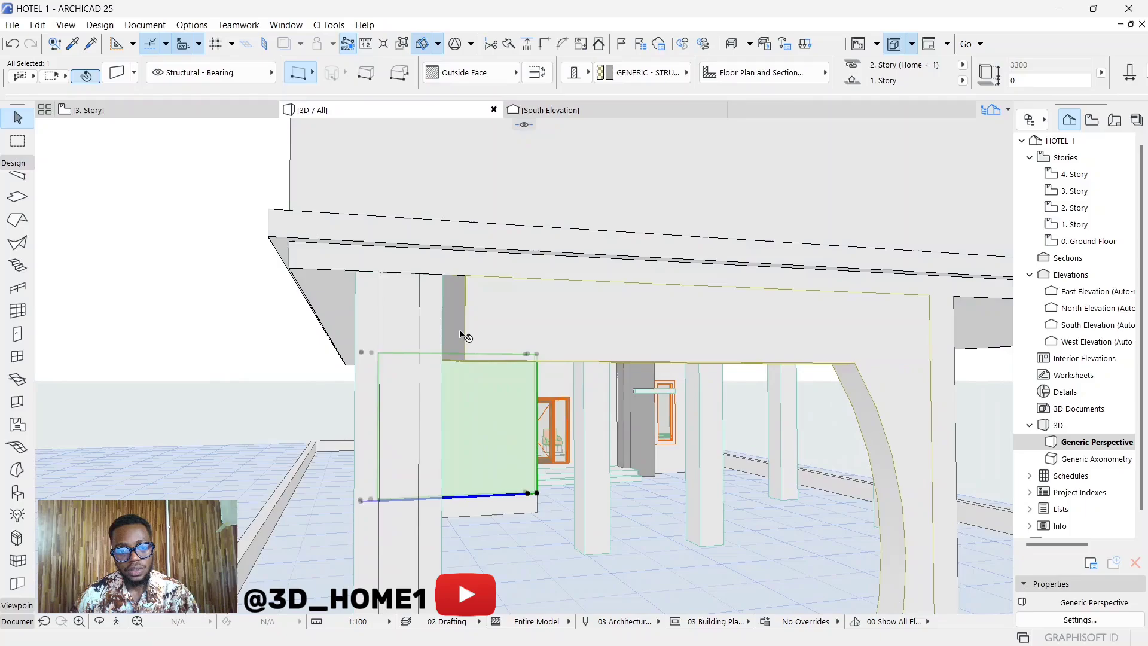
# Override the surface of the gap-filling morph with Paint - Glossy White.
pyautogui.click(133, 73)
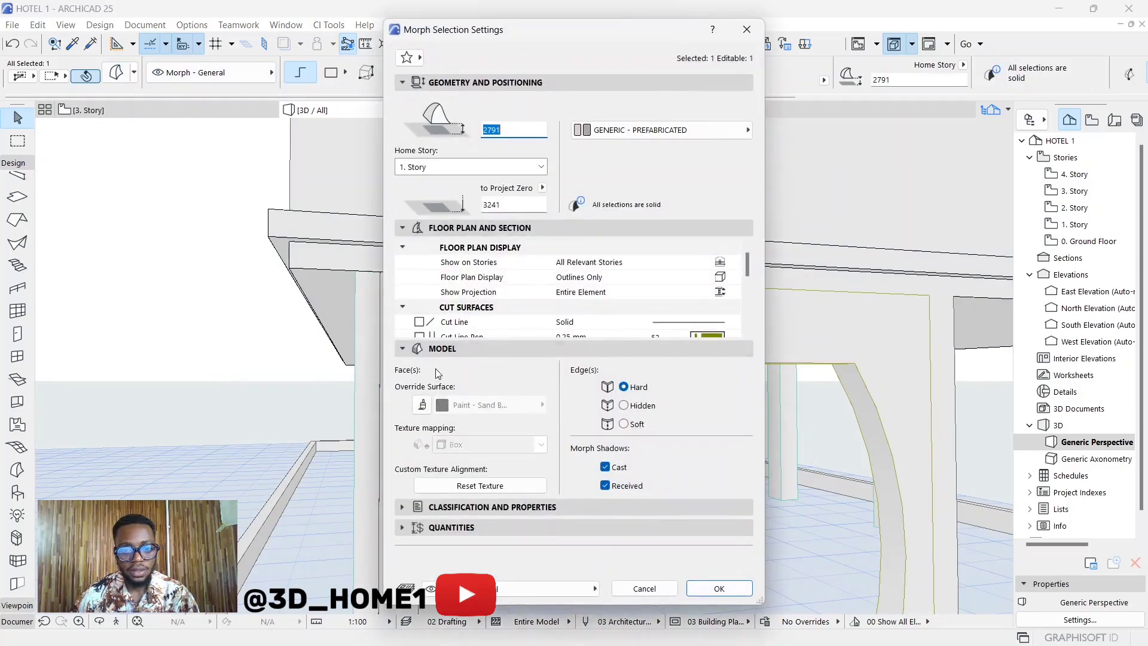
pyautogui.click(441, 405)
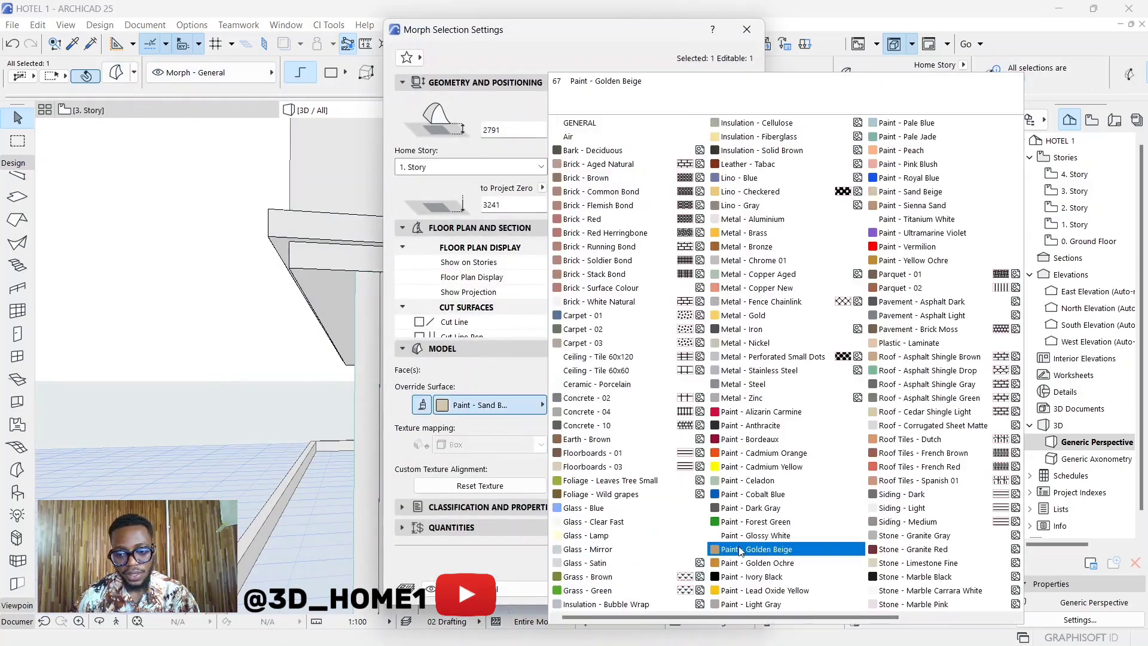
pyautogui.click(730, 542)
pyautogui.click(727, 586)
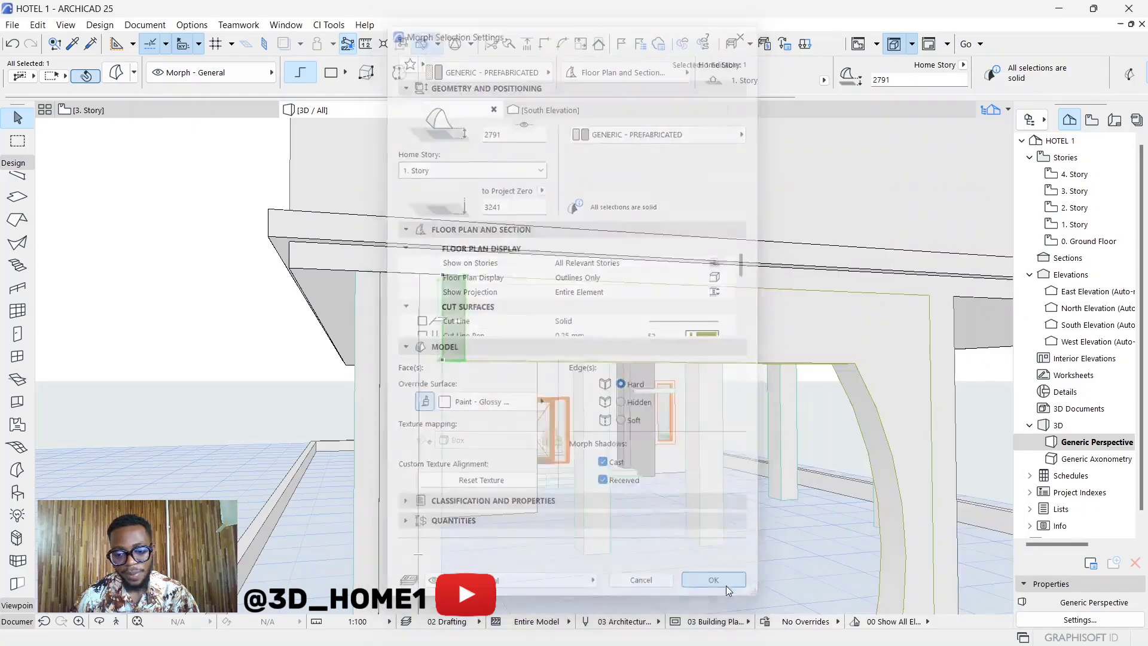
pyautogui.click(216, 282)
# Examine the curved morph and the filled gap at its beam end from the front of the building.
pyautogui.scroll(-6, 477, 319)
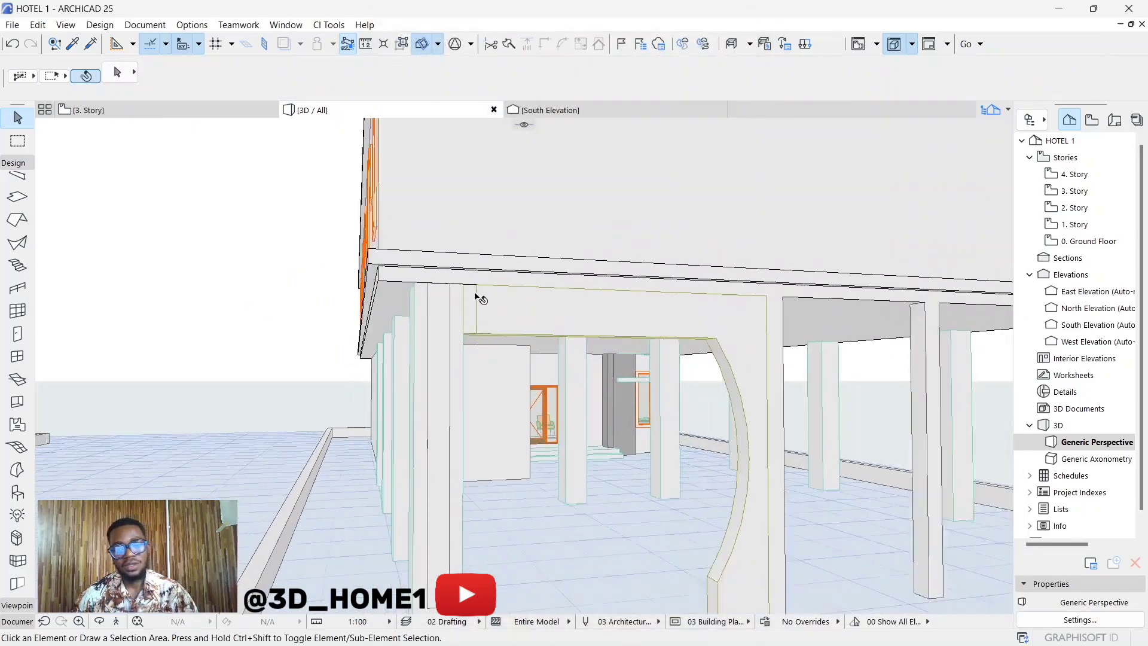
pyautogui.keyDown('shift'); pyautogui.moveTo(633, 413); pyautogui.dragTo(663, 457, button='middle'); pyautogui.keyUp('shift')
pyautogui.scroll(8, 546, 403)
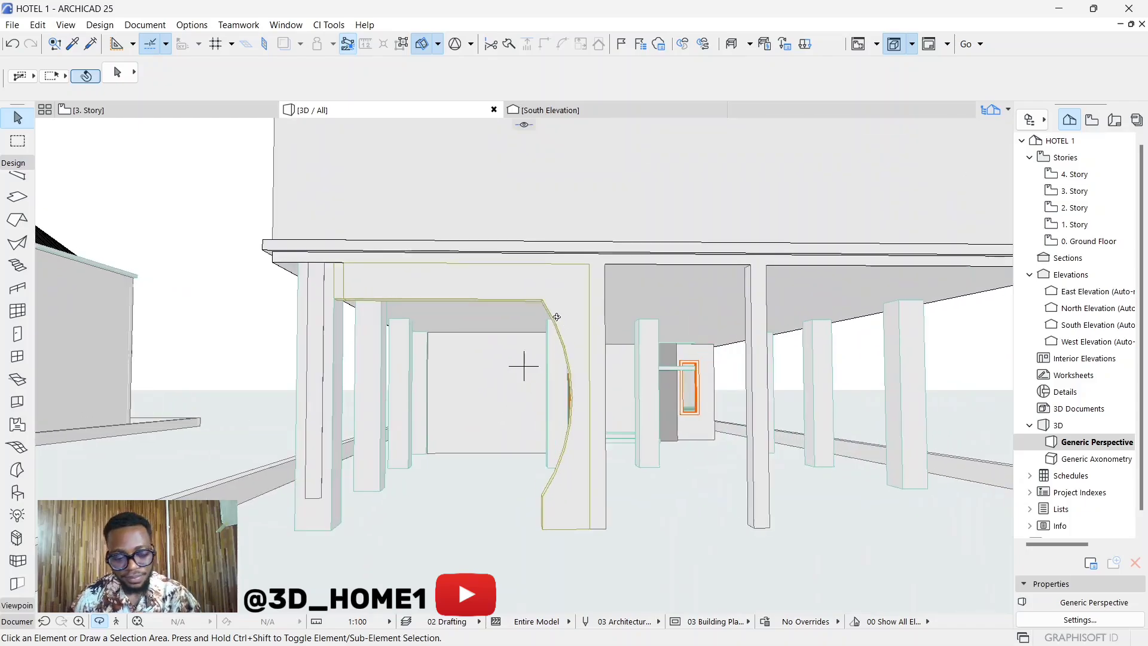
pyautogui.scroll(2, 563, 344)
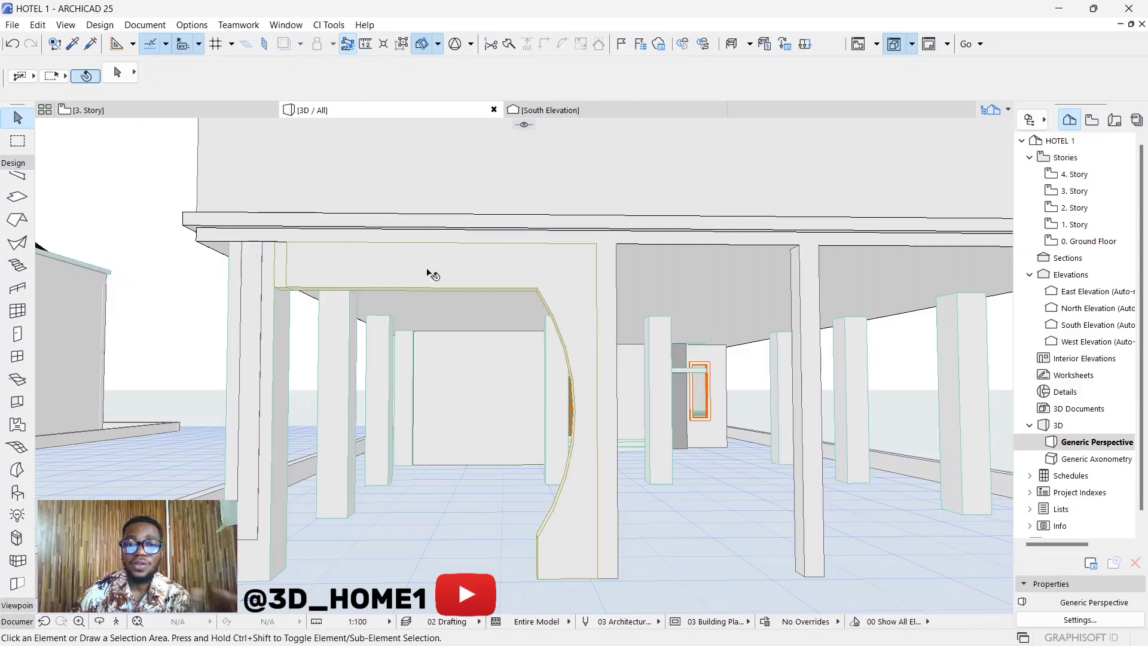
pyautogui.click(541, 284)
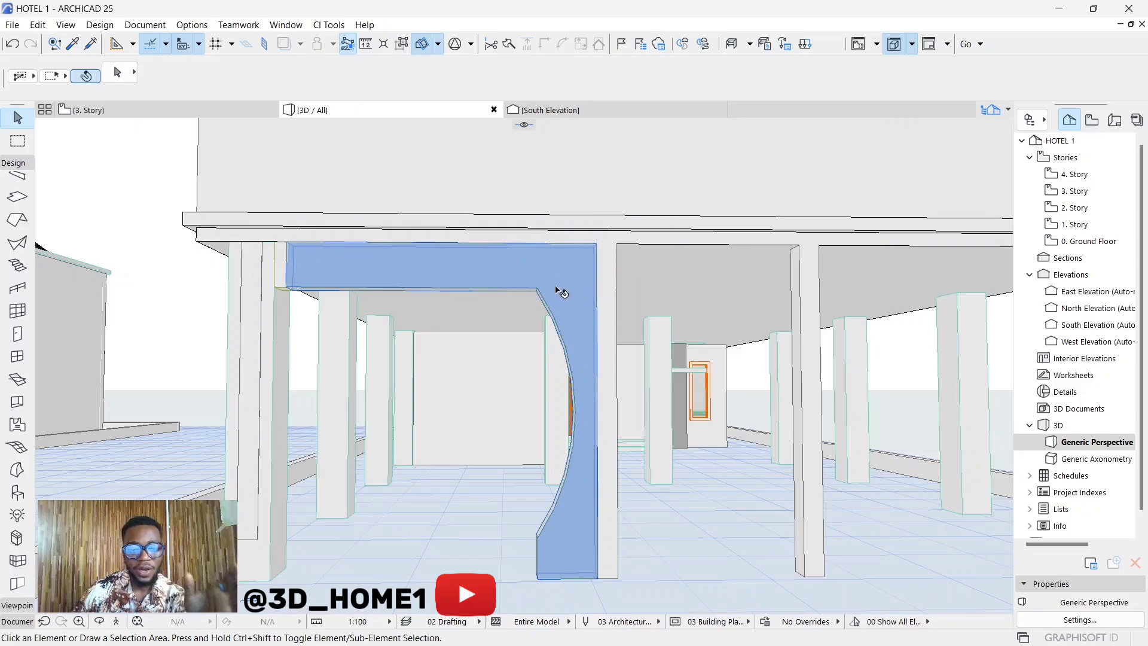
pyautogui.press('Escape')
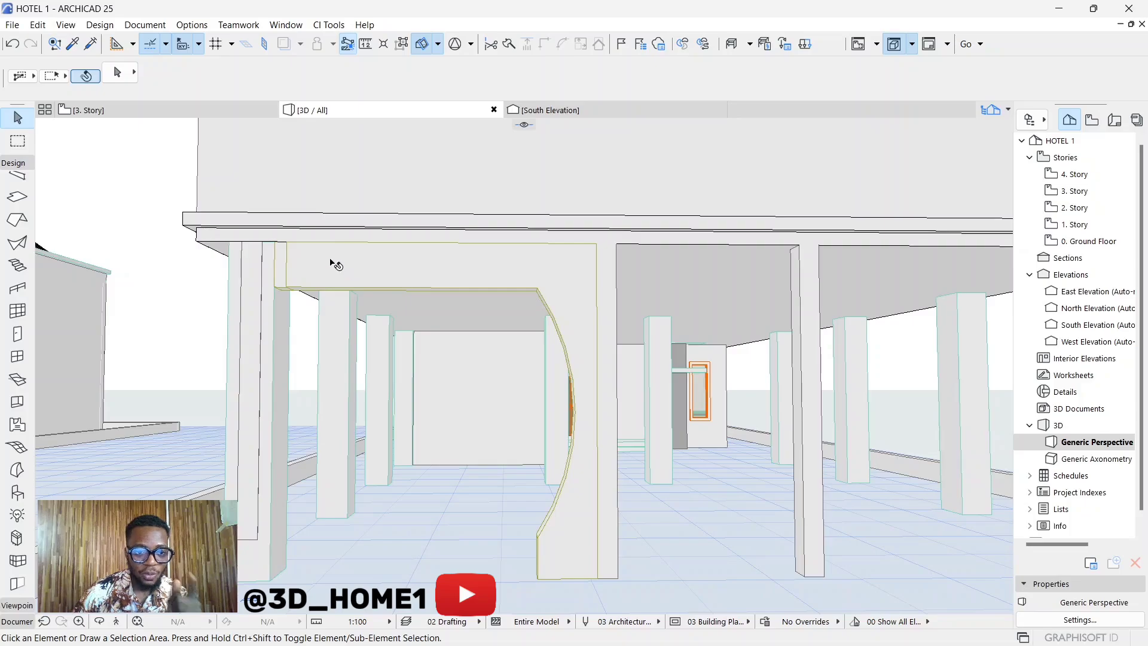
# Review the leftover drafting outlines beside and below the building in the South Elevation, and return to the 3D view.
pyautogui.click(532, 111)
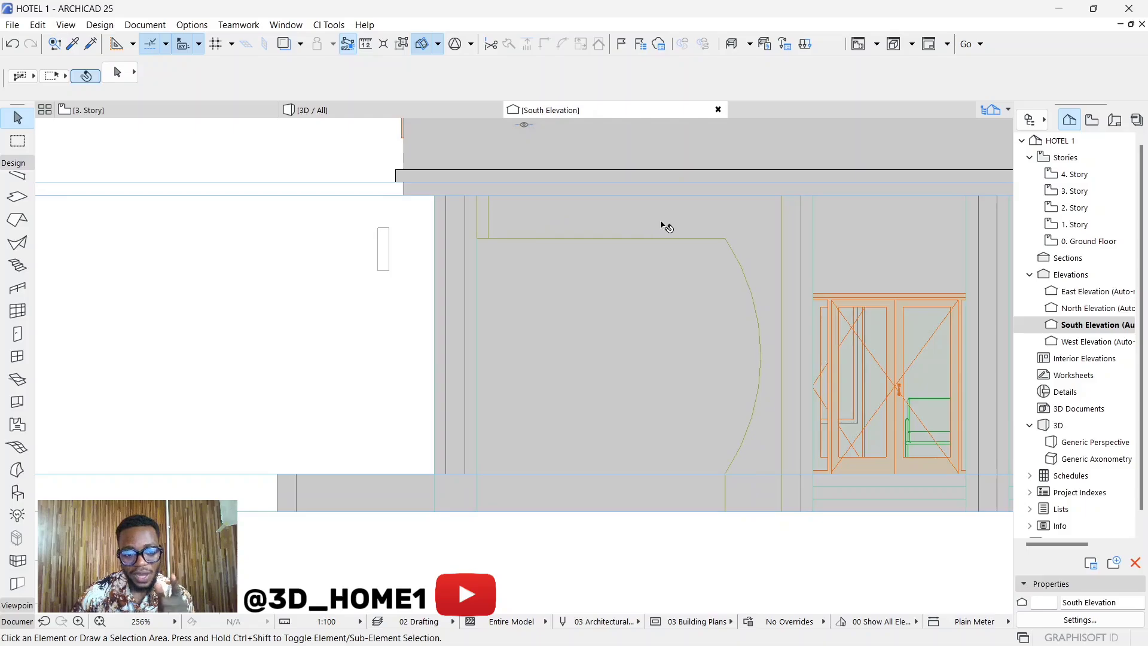
pyautogui.scroll(-6, 491, 196)
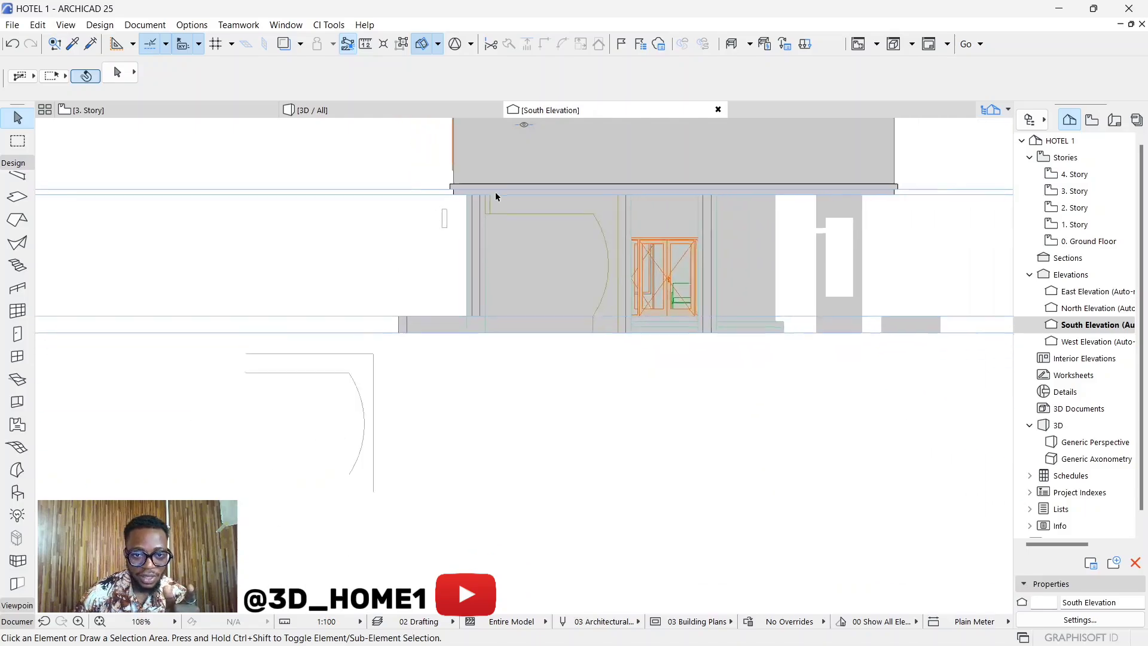
pyautogui.scroll(3, 360, 345)
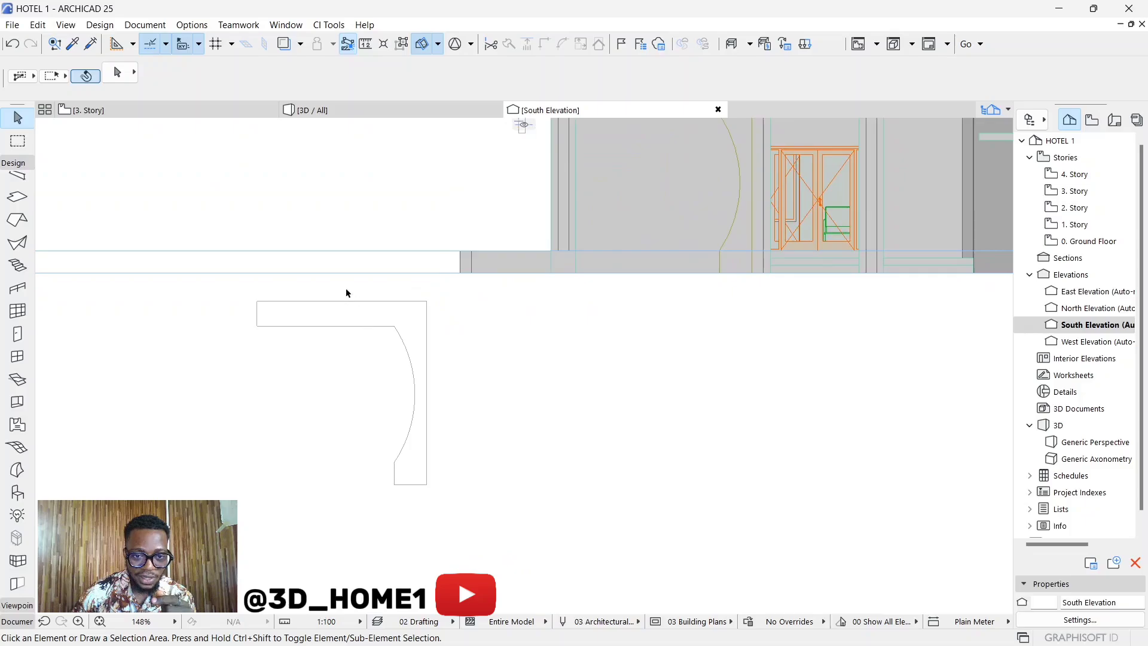
pyautogui.scroll(-2, 288, 297)
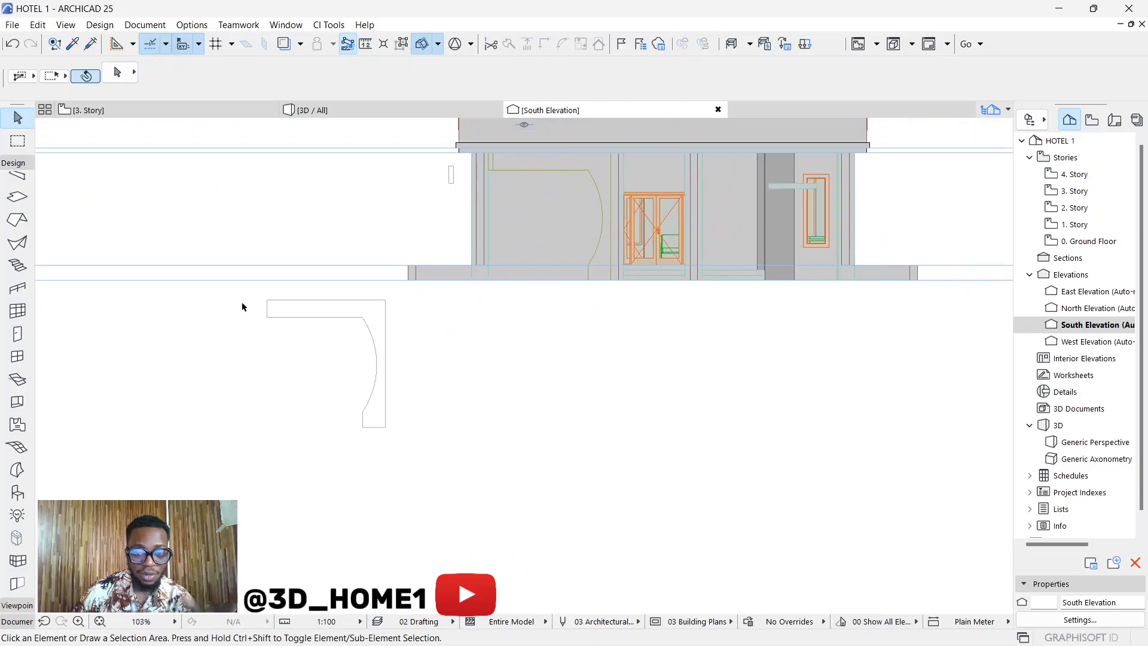
pyautogui.scroll(5, 423, 220)
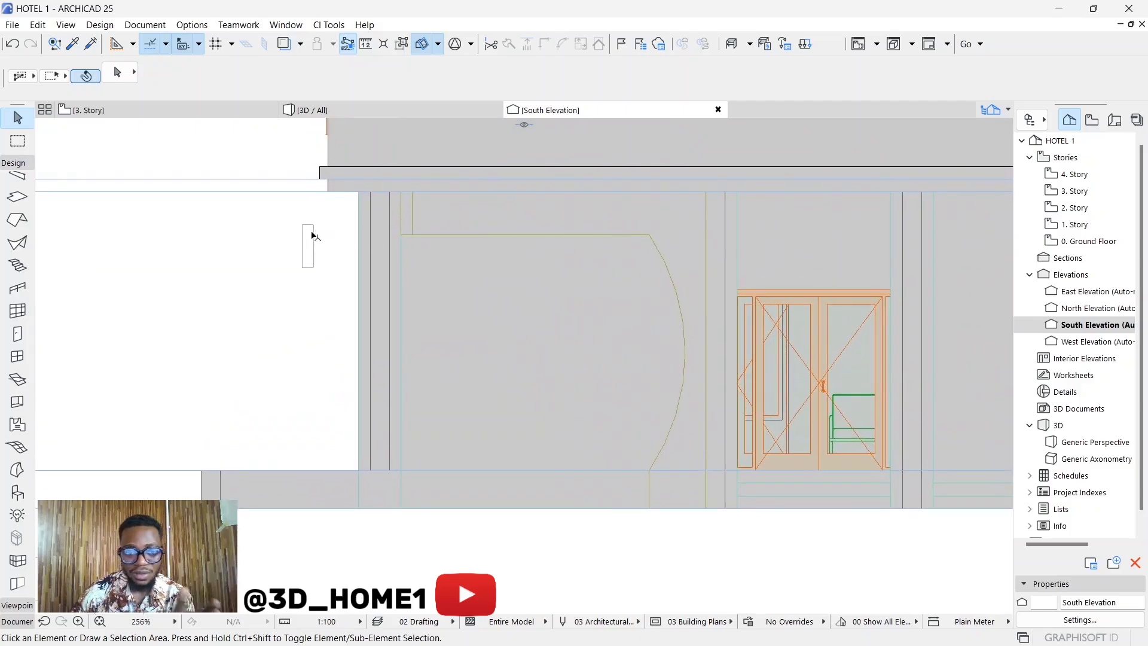
pyautogui.scroll(1, 312, 236)
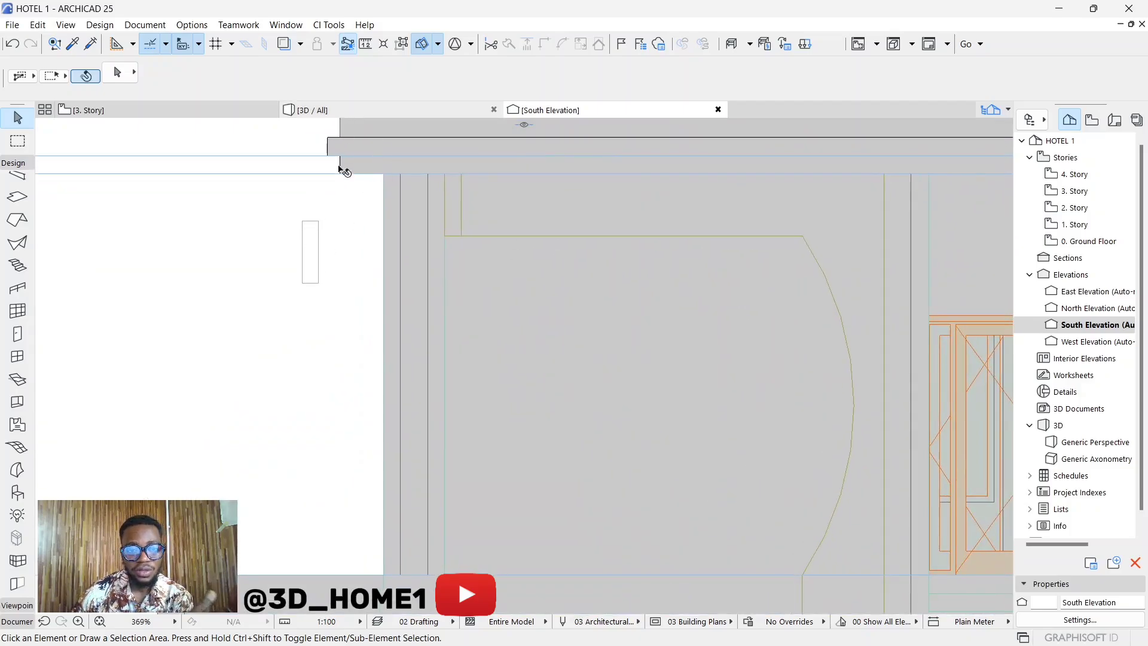
pyautogui.scroll(-3, 361, 140)
pyautogui.scroll(3, 416, 220)
pyautogui.scroll(-2, 417, 220)
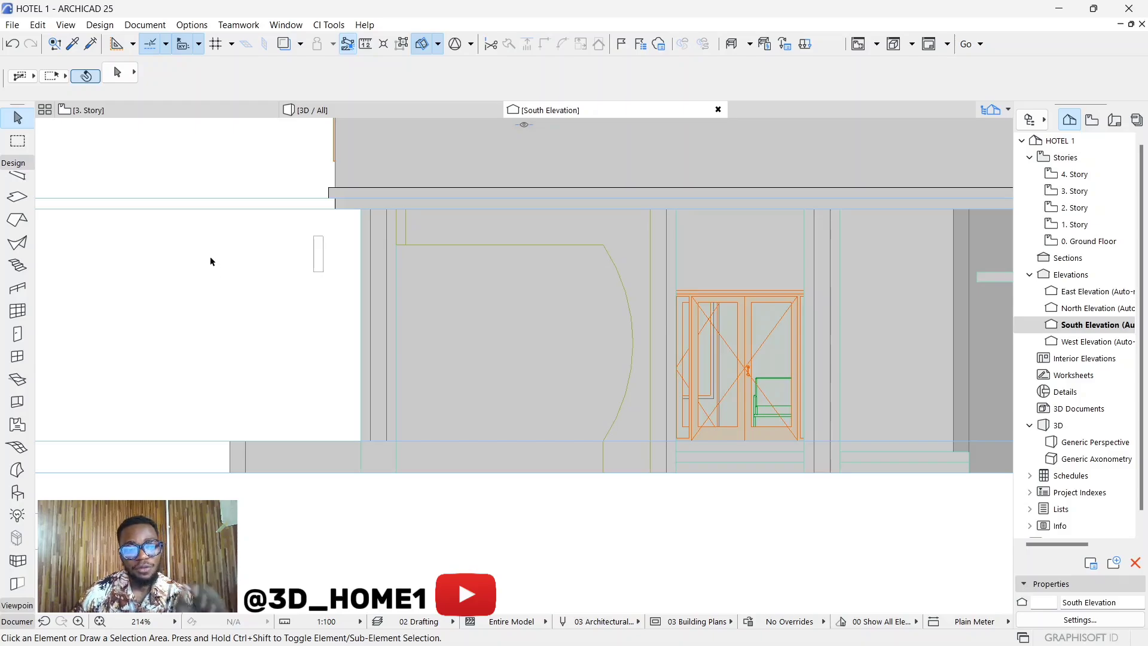
pyautogui.press('F3')
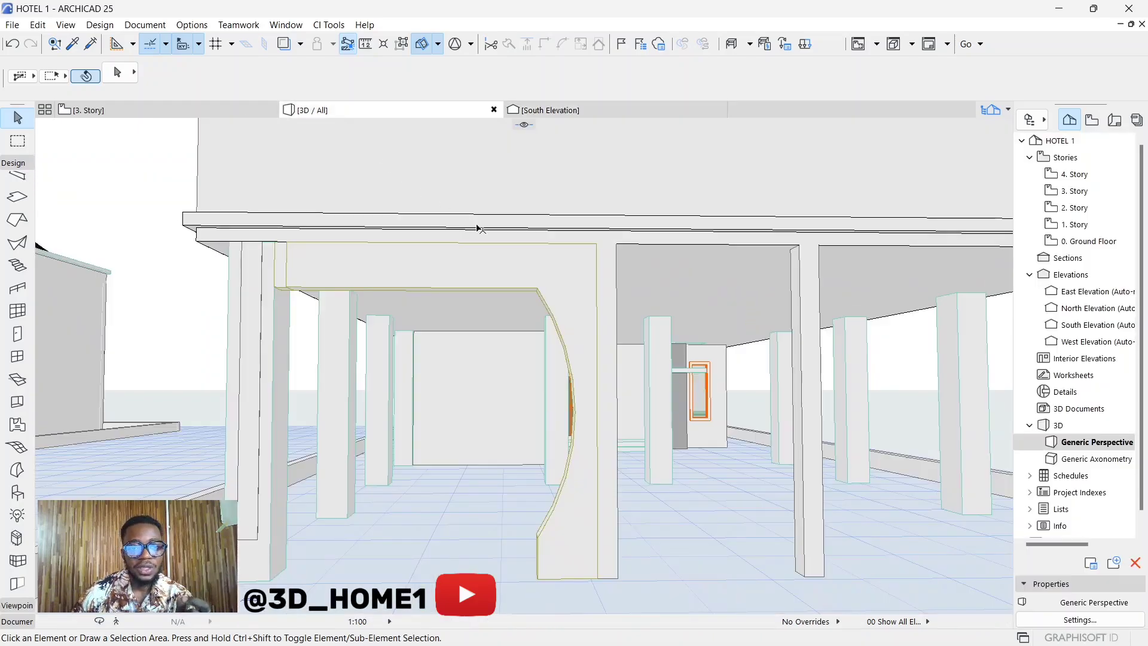
# Select the curved morph together with the gap-filling morph and set their cut line pen to black.
pyautogui.scroll(-2, 560, 332)
pyautogui.scroll(2, 548, 329)
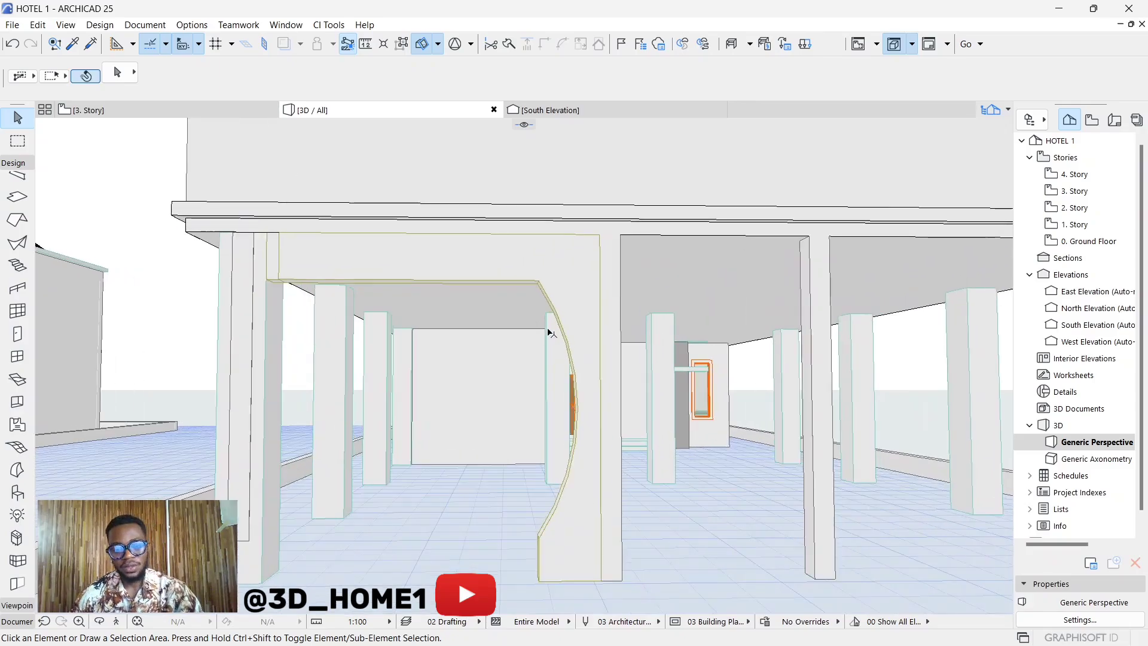
pyautogui.scroll(1, 579, 267)
pyautogui.scroll(1, 372, 261)
pyautogui.click(406, 270)
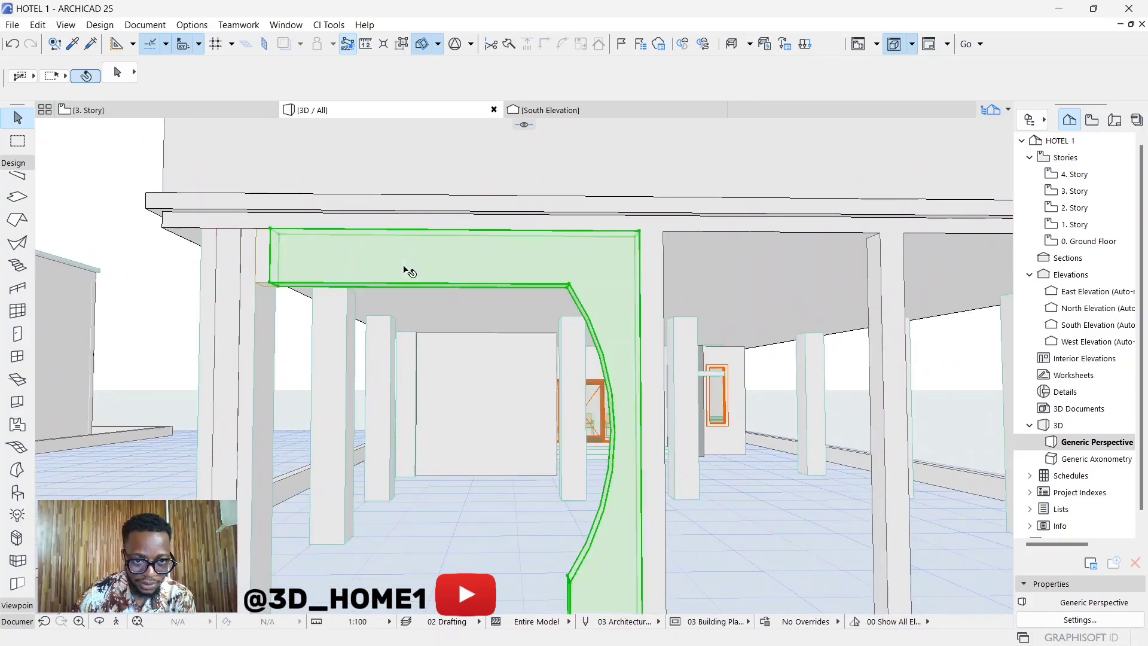
pyautogui.keyDown('shift'); pyautogui.click(264, 266); pyautogui.keyUp('shift')
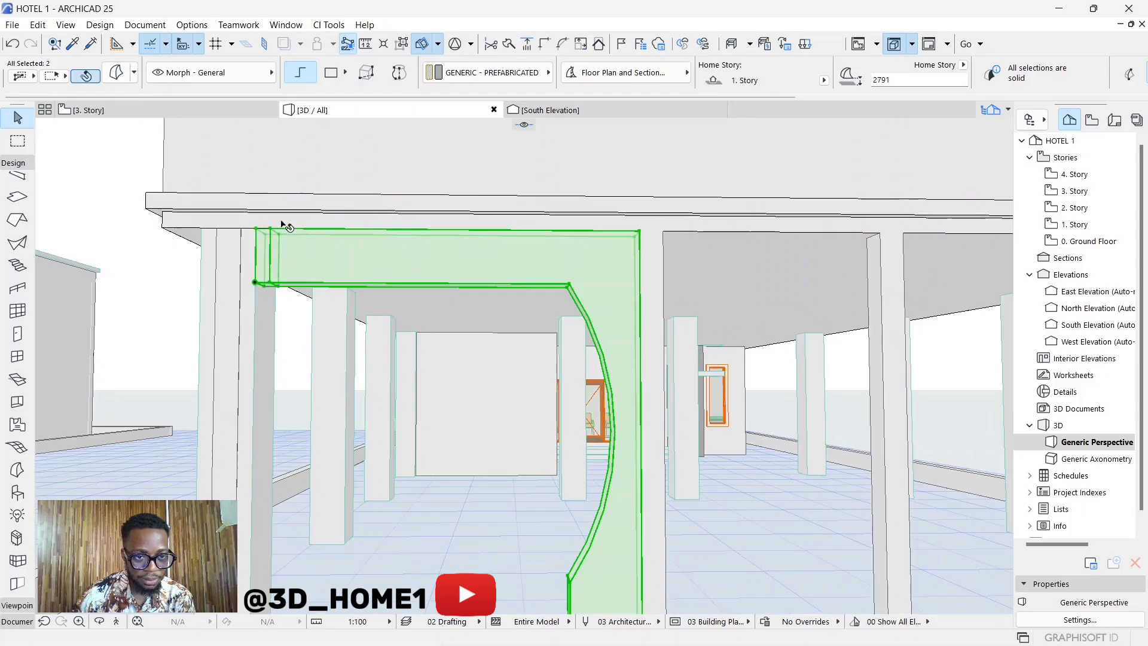
pyautogui.click(116, 73)
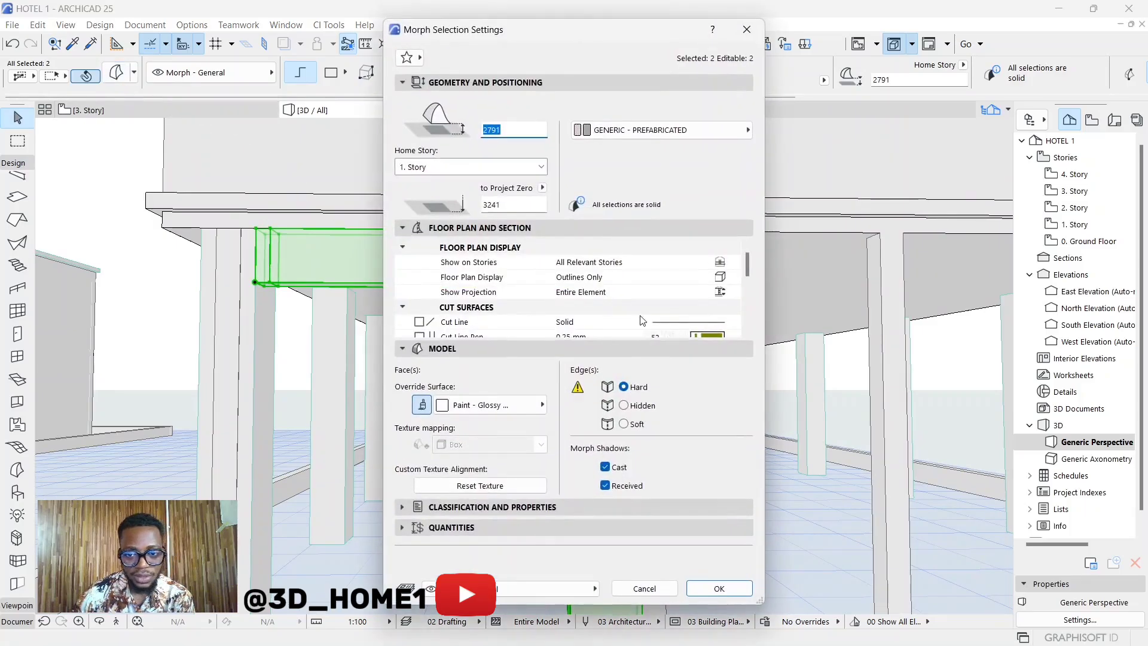
pyautogui.scroll(-3, 568, 281)
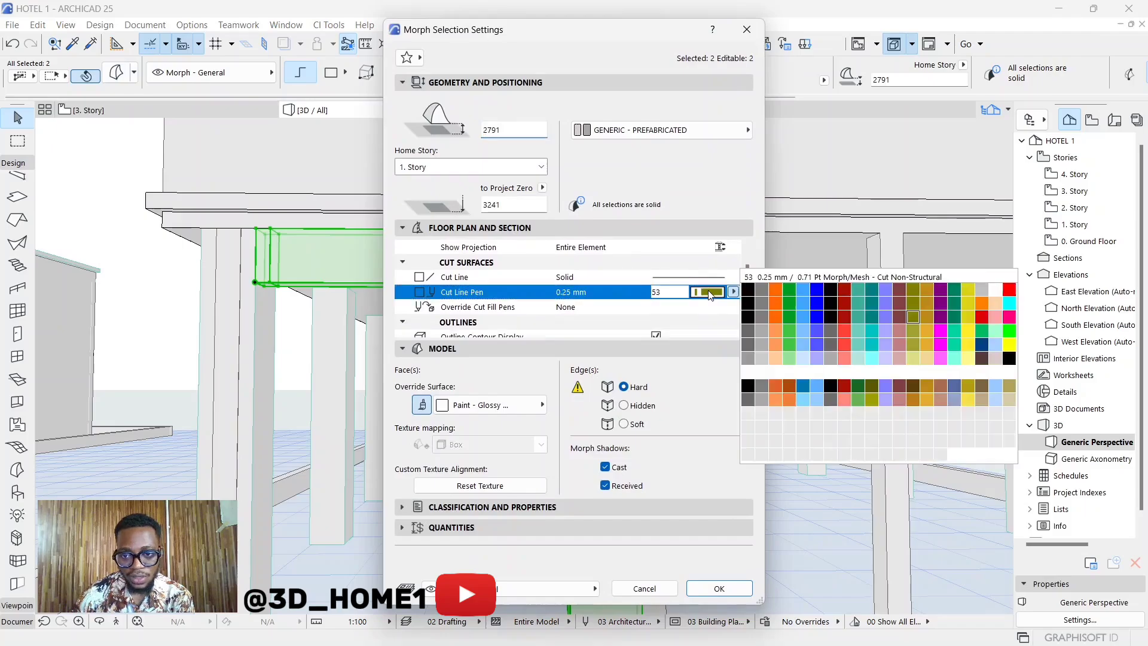
pyautogui.click(734, 292)
pyautogui.click(746, 302)
# Set the uncut line pen of the two selected morphs to black pen 1.
pyautogui.scroll(-5, 713, 275)
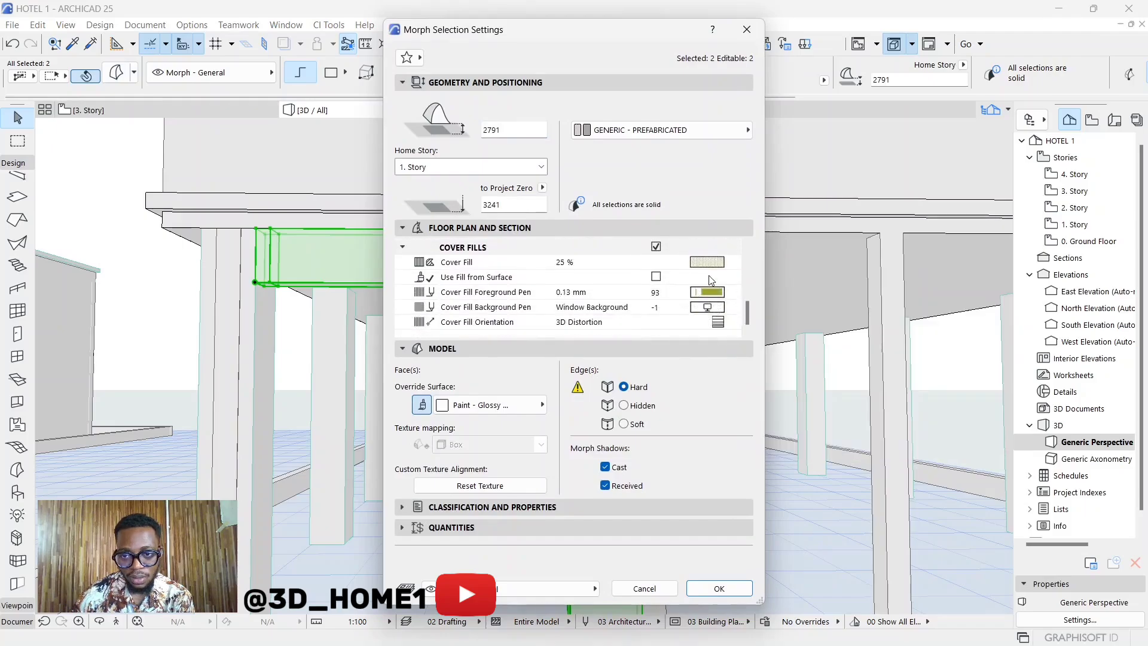
pyautogui.scroll(2, 712, 276)
pyautogui.click(713, 275)
pyautogui.click(748, 284)
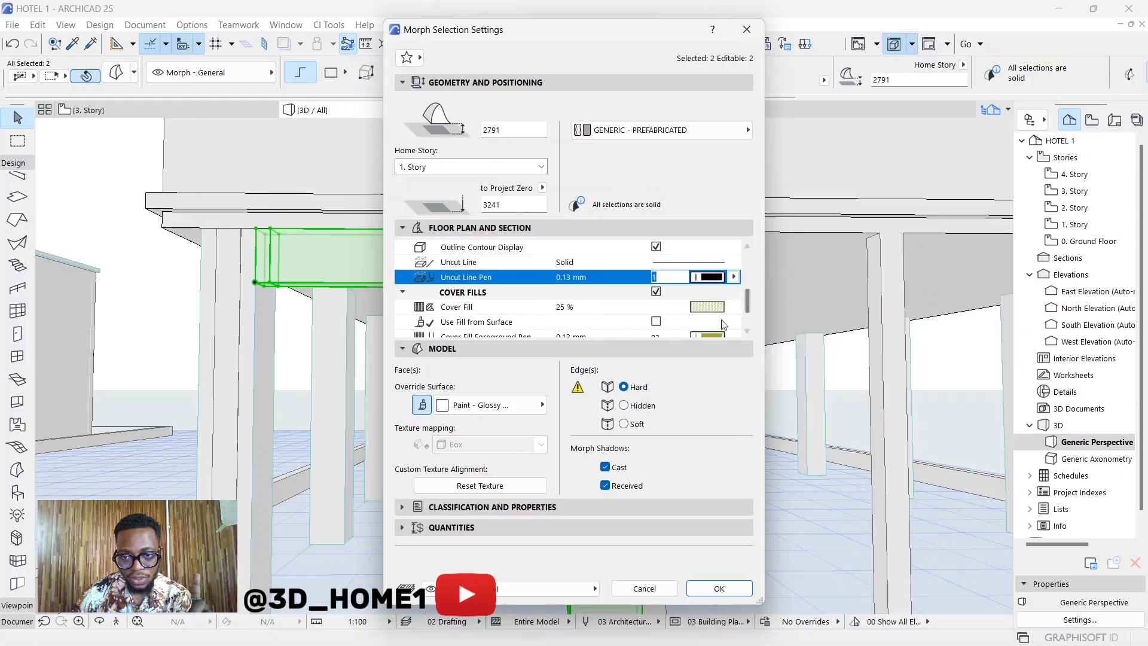
# Set the cover fill foreground pen of the two selected morphs to black pen 1, apply the settings, and deselect the morphs.
pyautogui.scroll(-3, 706, 292)
pyautogui.click(706, 292)
pyautogui.click(744, 297)
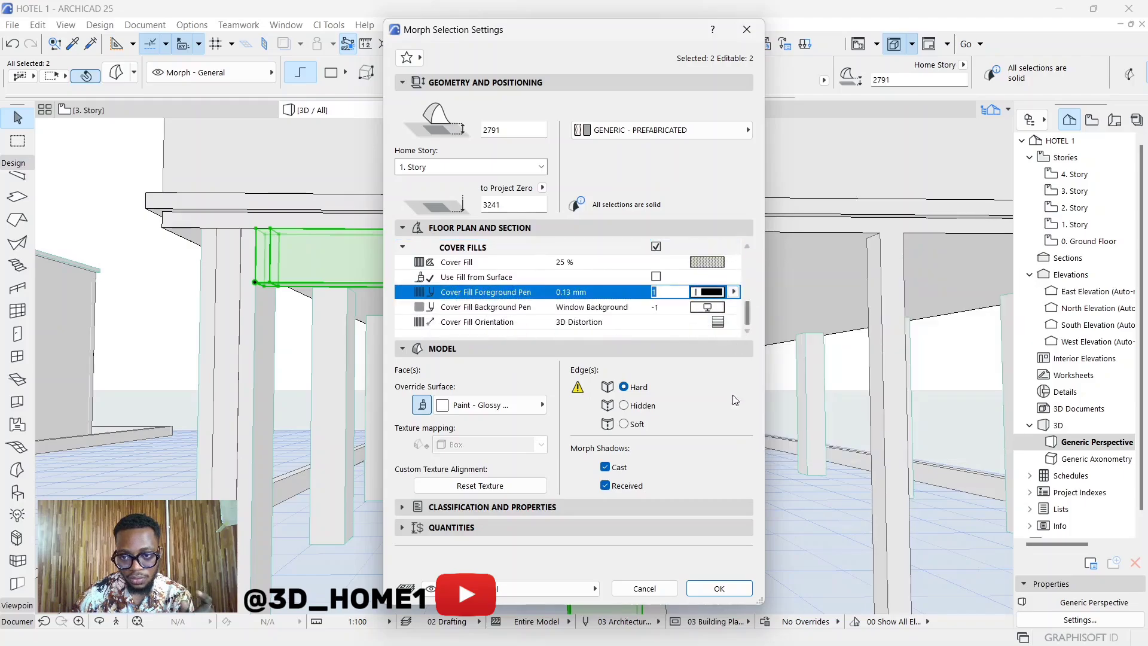
pyautogui.click(744, 583)
pyautogui.click(177, 262)
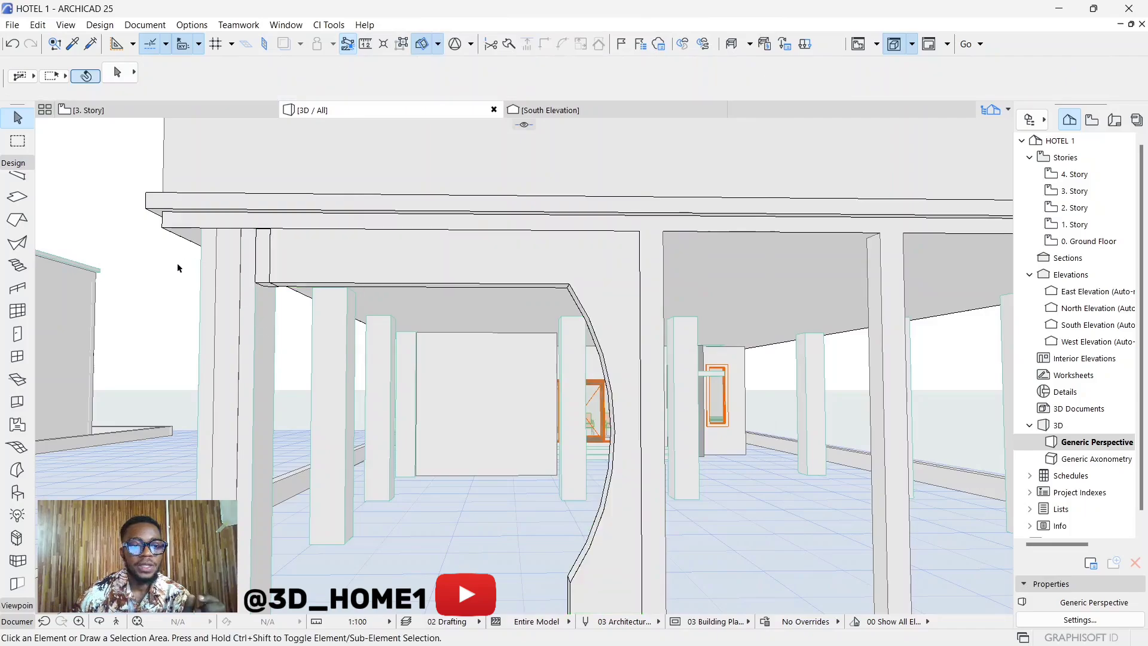
# Examine the finished curved morph and its beam end between the front columns from the front and from the building's corner.
pyautogui.scroll(-4, 502, 257)
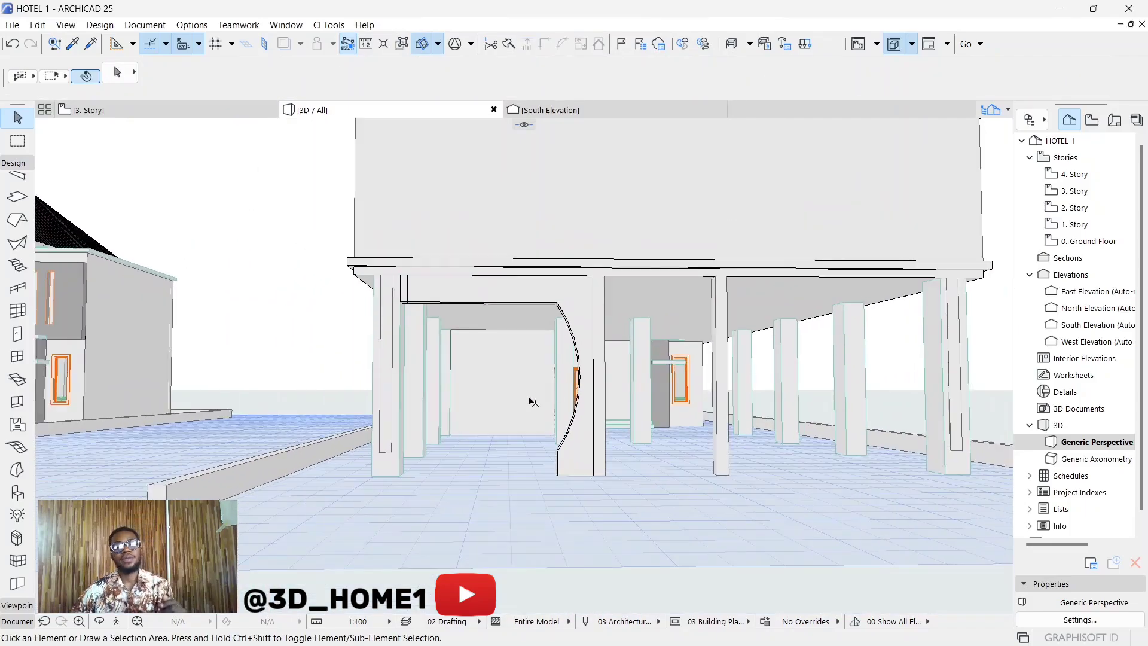
pyautogui.scroll(2, 565, 344)
pyautogui.scroll(1, 568, 347)
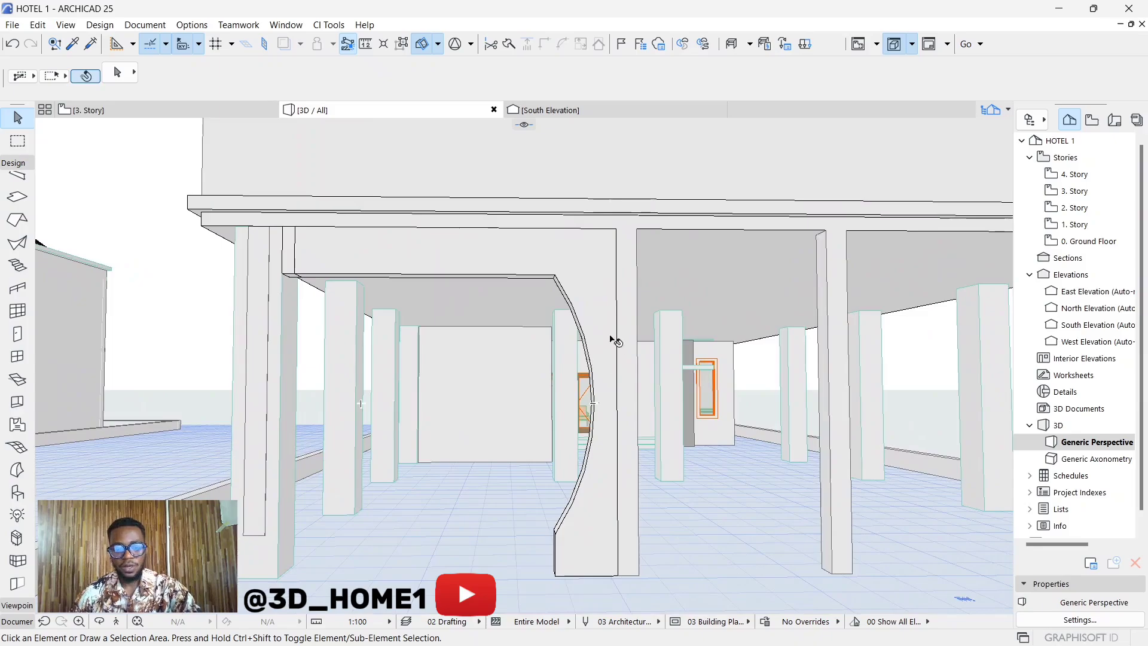
pyautogui.press('o')
pyautogui.scroll(-10, 598, 341)
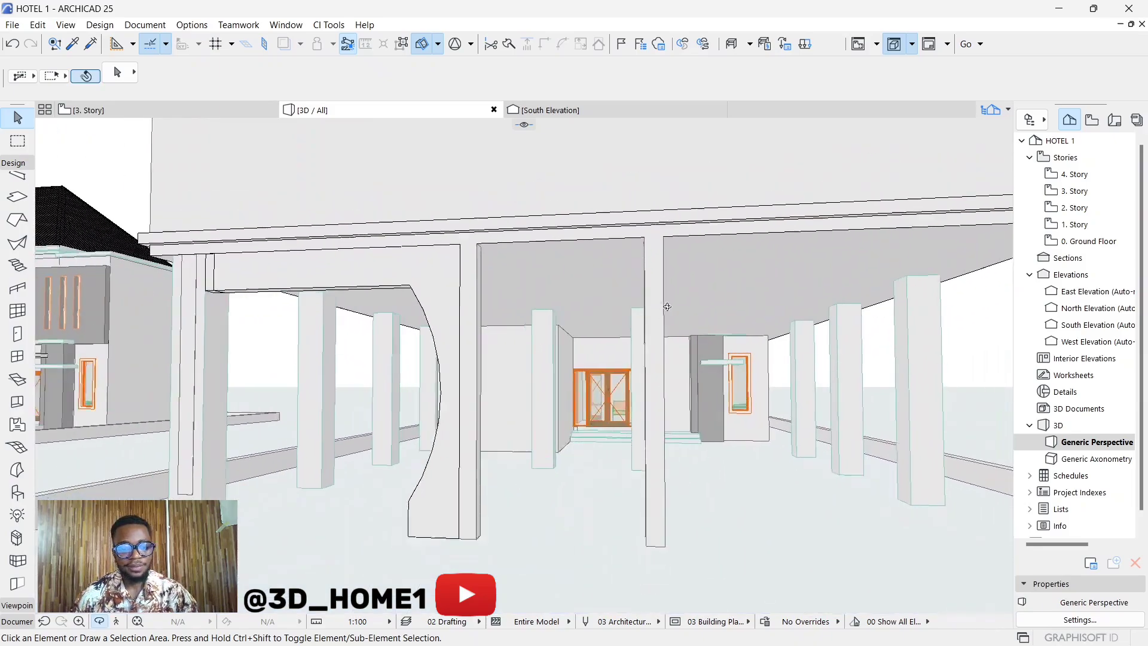
pyautogui.scroll(-2, 652, 347)
pyautogui.moveTo(586, 354); pyautogui.dragTo(413, 379)
pyautogui.scroll(6, 399, 379)
pyautogui.scroll(4, 399, 379)
pyautogui.moveTo(435, 325)
pyautogui.mouseDown()
pyautogui.moveTo(476, 315)
pyautogui.moveTo(449, 321)
pyautogui.mouseUp()
pyautogui.scroll(-4, 315, 262)
pyautogui.moveTo(315, 262); pyautogui.dragTo(415, 242)
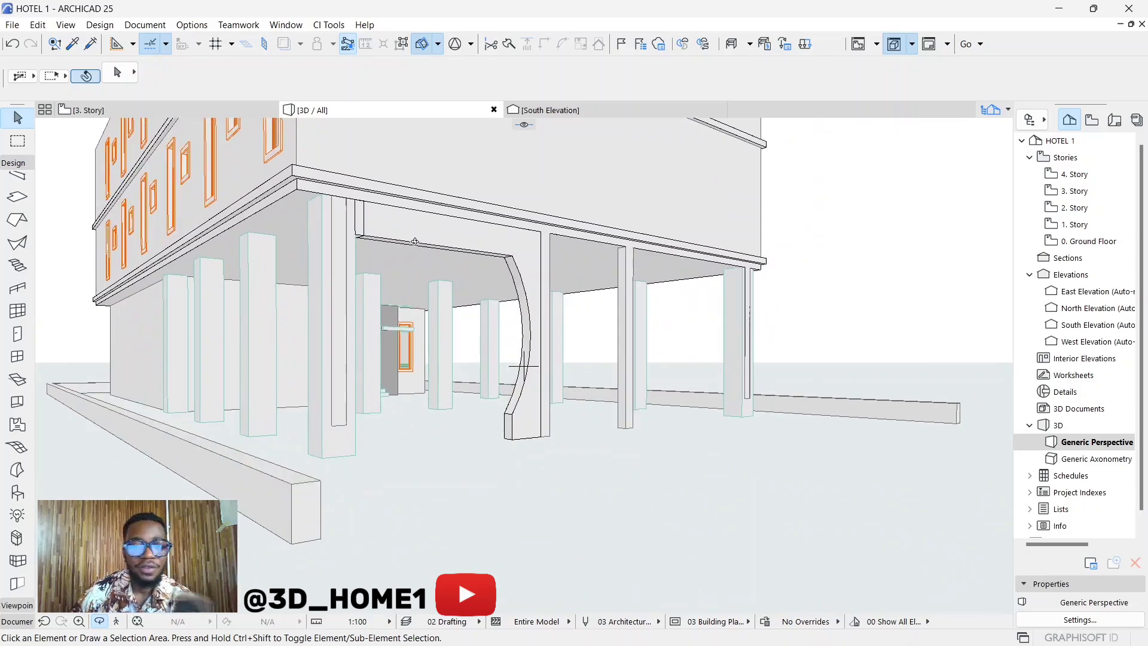